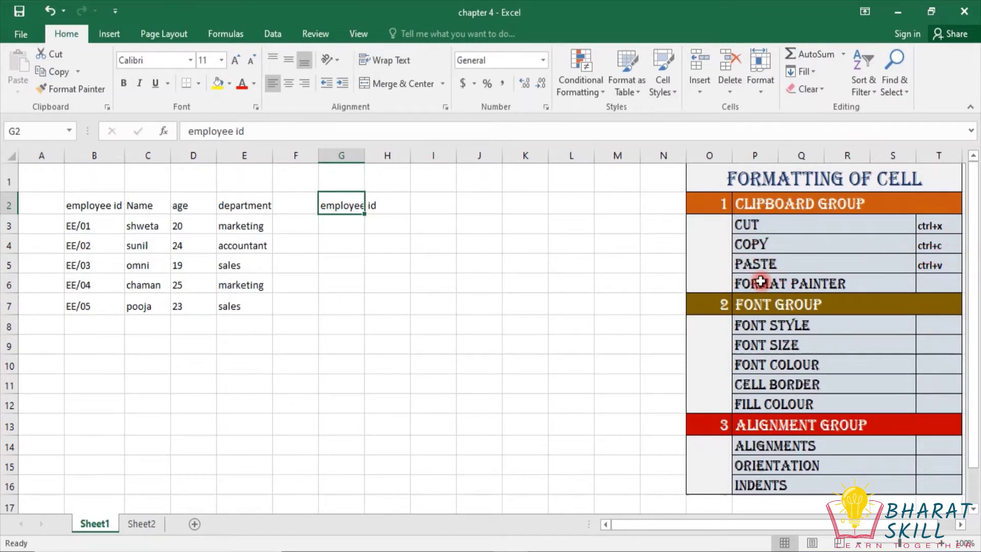
Step: Move the 'employee id' label from cell G2 to cell K2
left_click(375, 255)
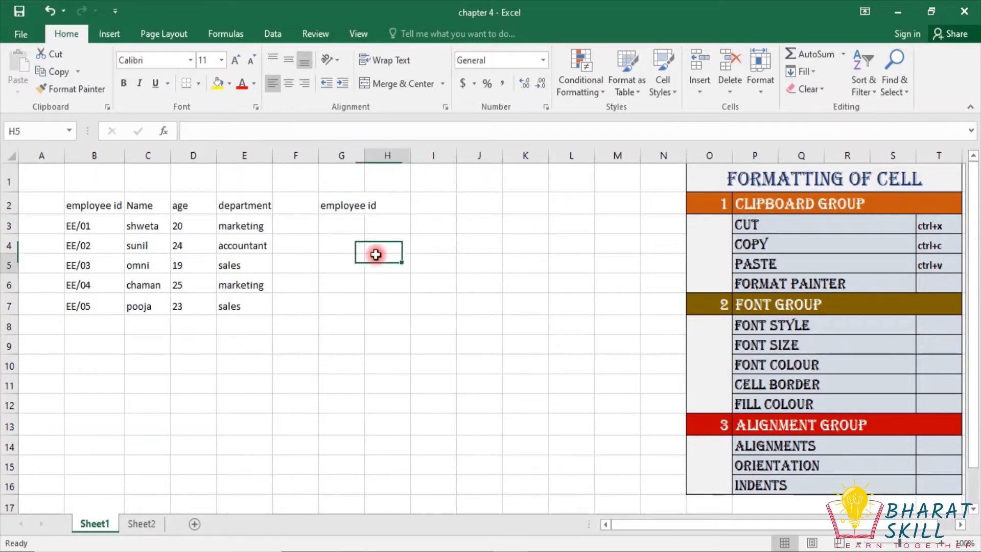
left_click(344, 204)
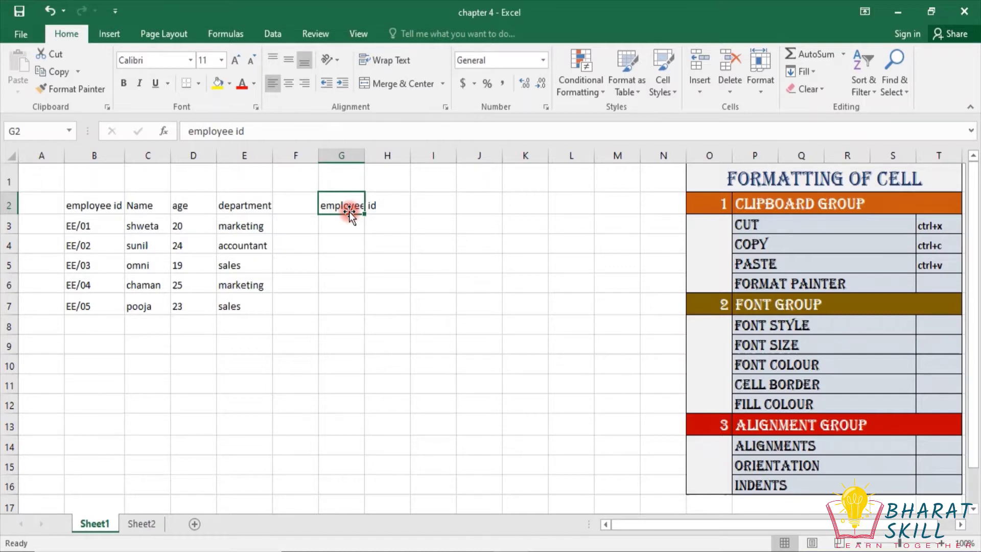
key("ctrl+c")
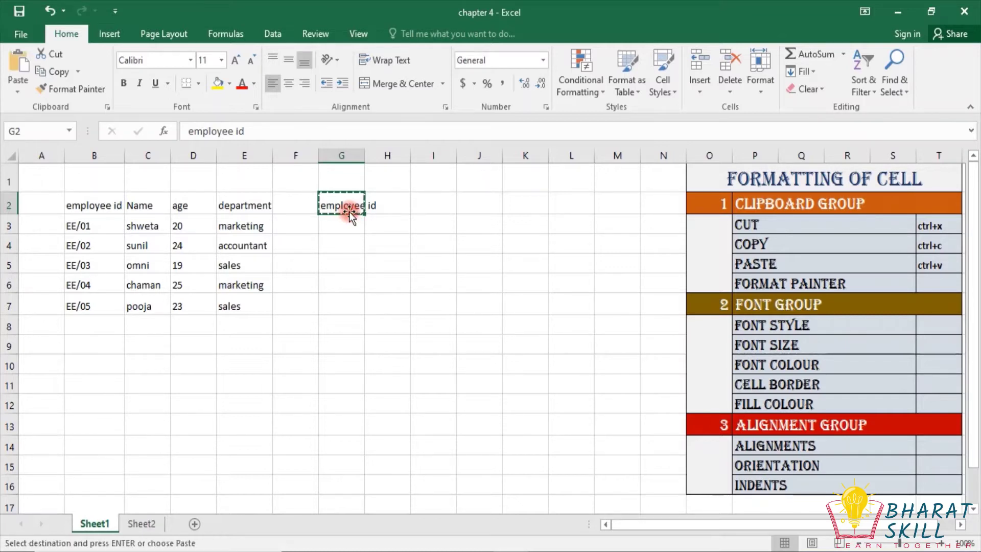
key("Right")
key("Right")
key("Right")
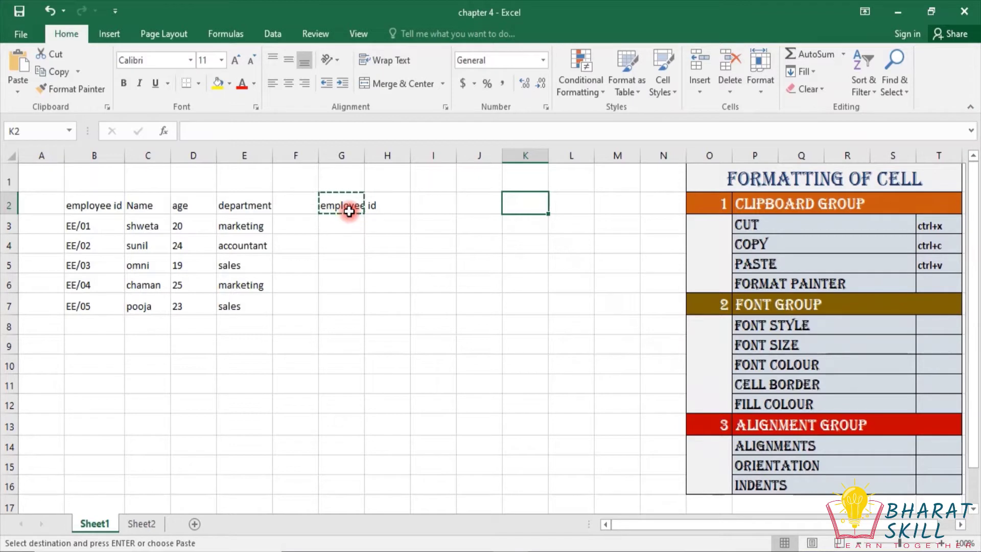
key("ctrl+v")
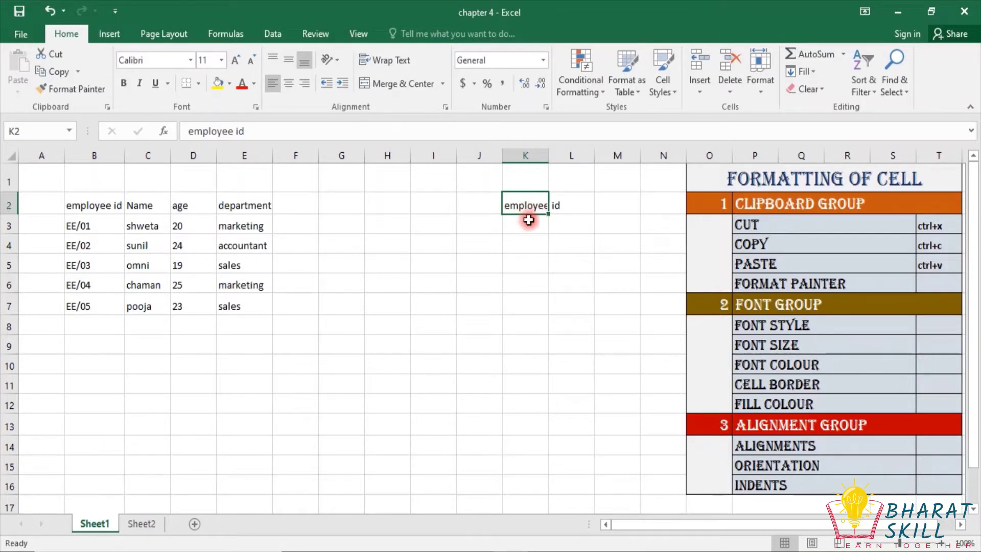
left_click(516, 226)
Step: Copy the 'employee id' label from K2 into G2 so both cells show it
left_click(534, 204)
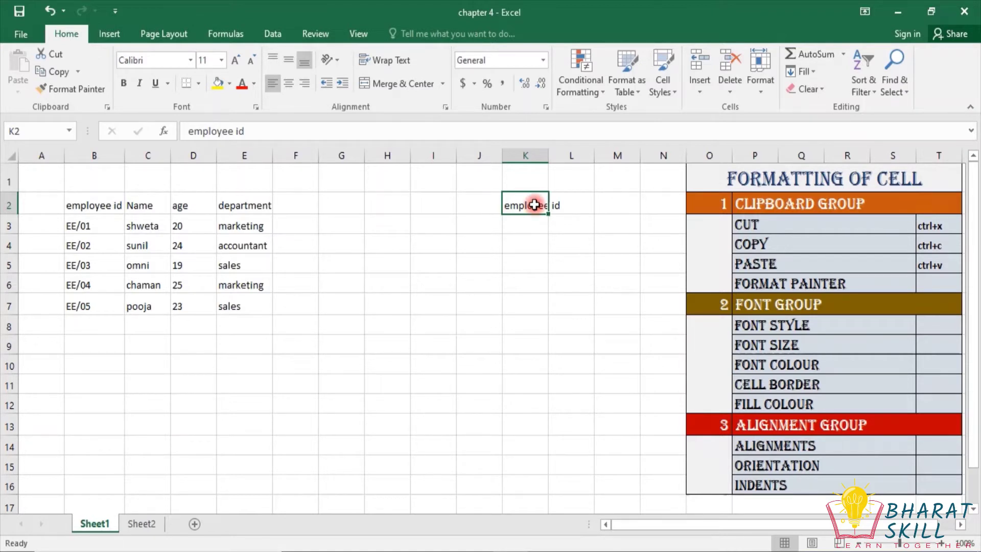
key("ctrl+c")
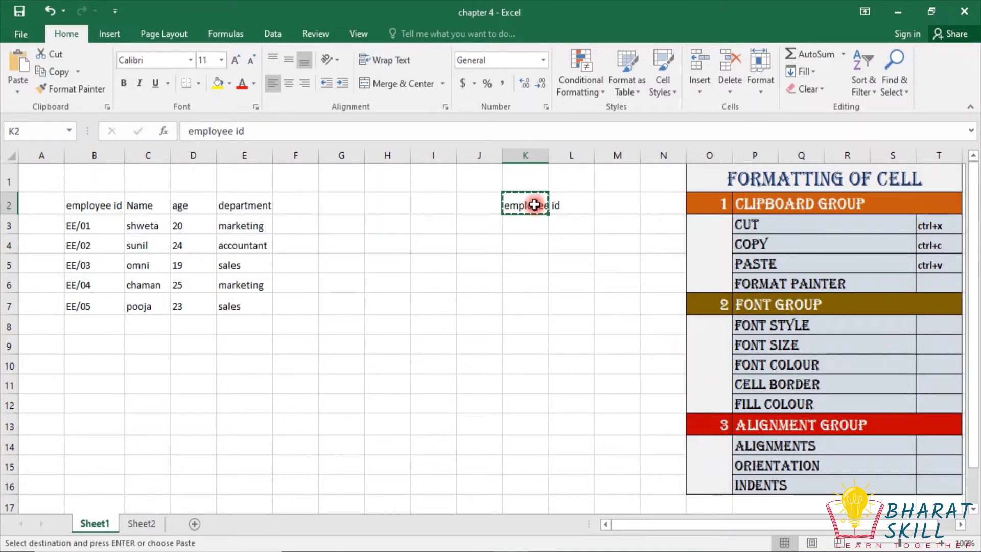
left_click(346, 206)
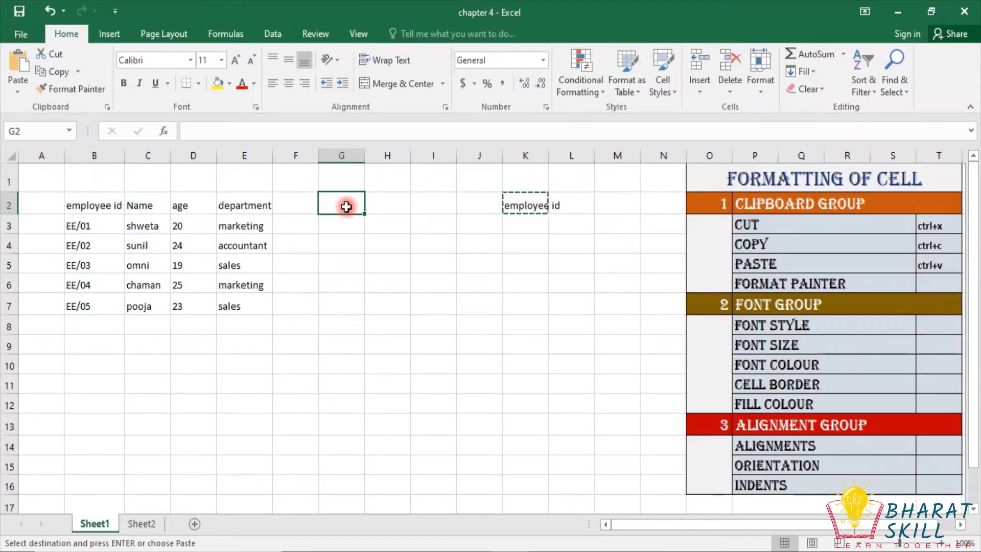
key("ctrl+v")
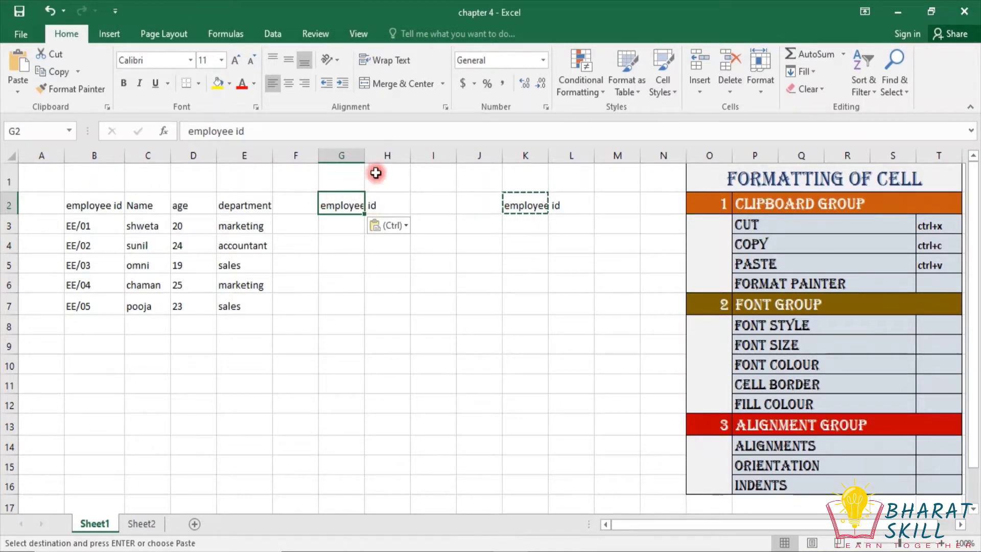
left_click(347, 235)
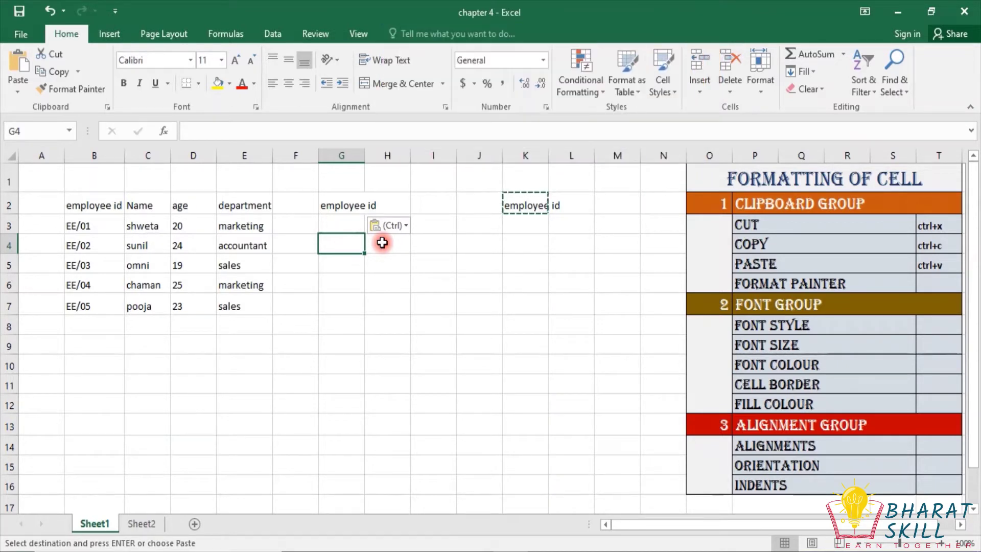
key("Escape")
left_click(343, 203)
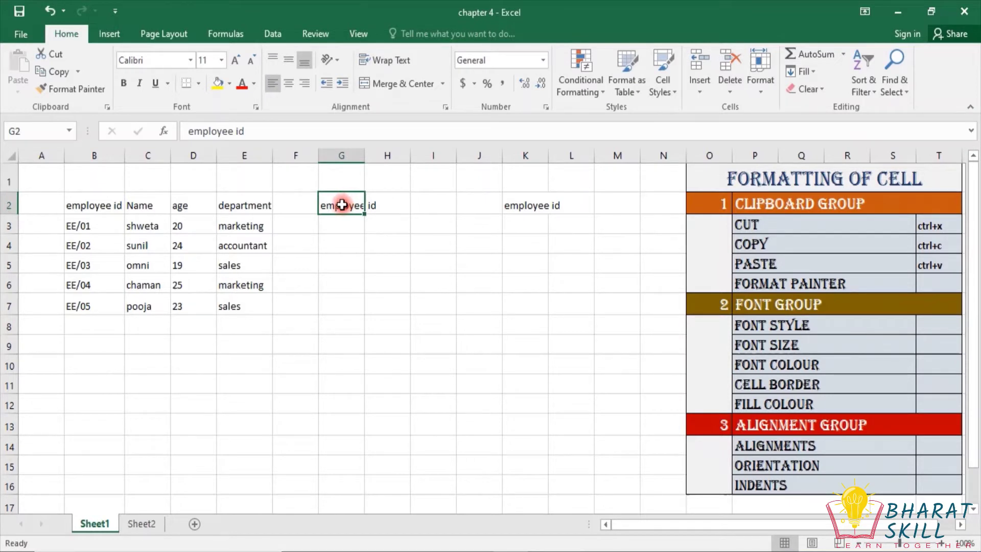
Step: Make G2 red Algerian text on a yellow fill and autofit column G
left_click(190, 60)
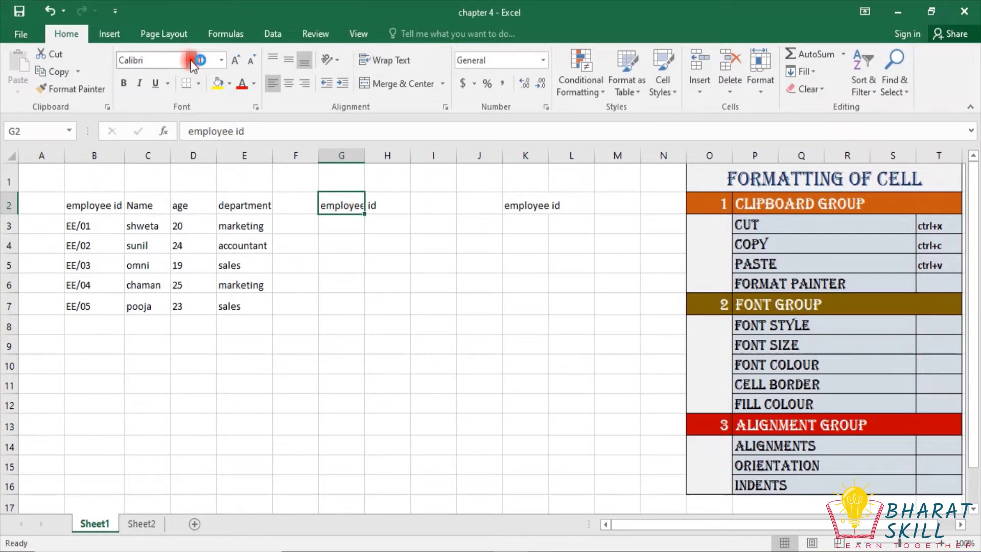
left_click(191, 59)
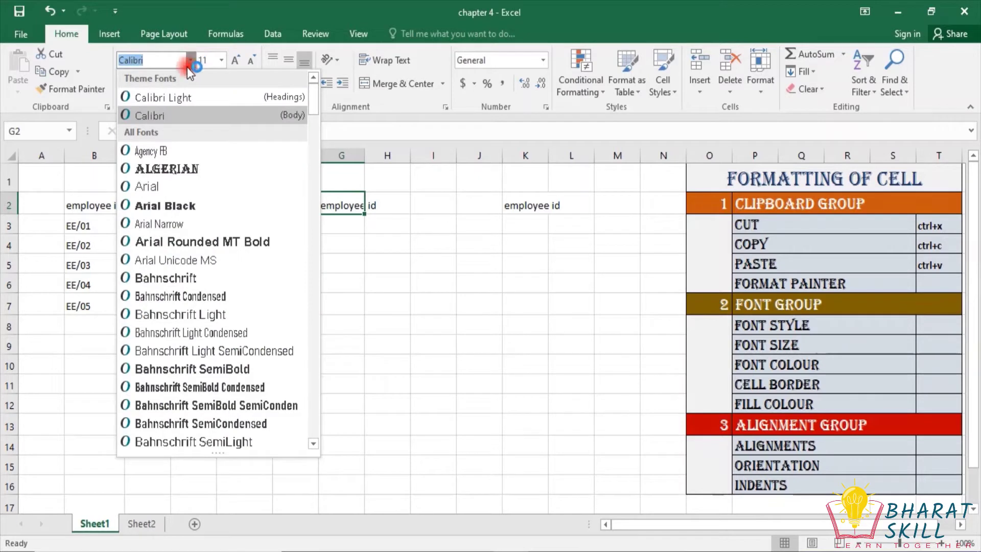
left_click(176, 170)
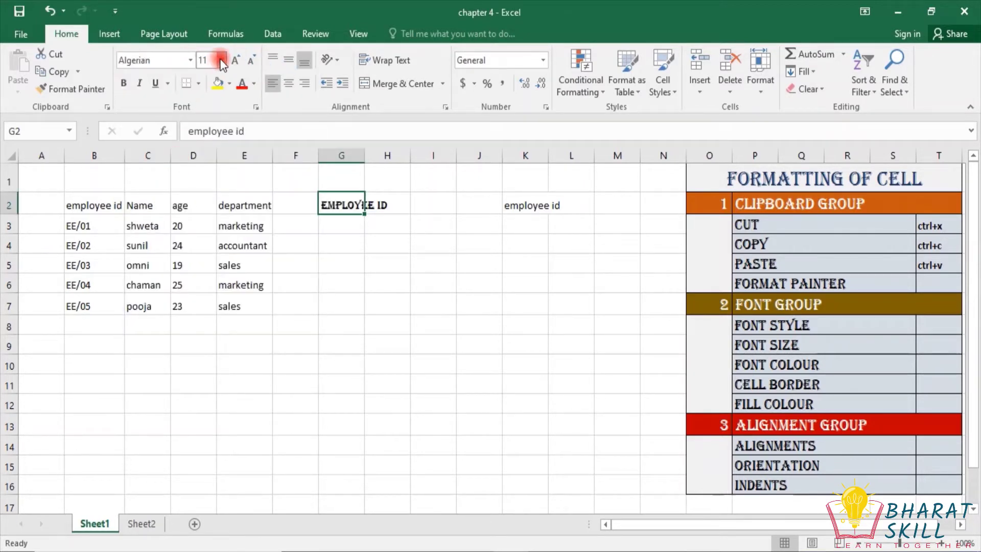
left_click(252, 84)
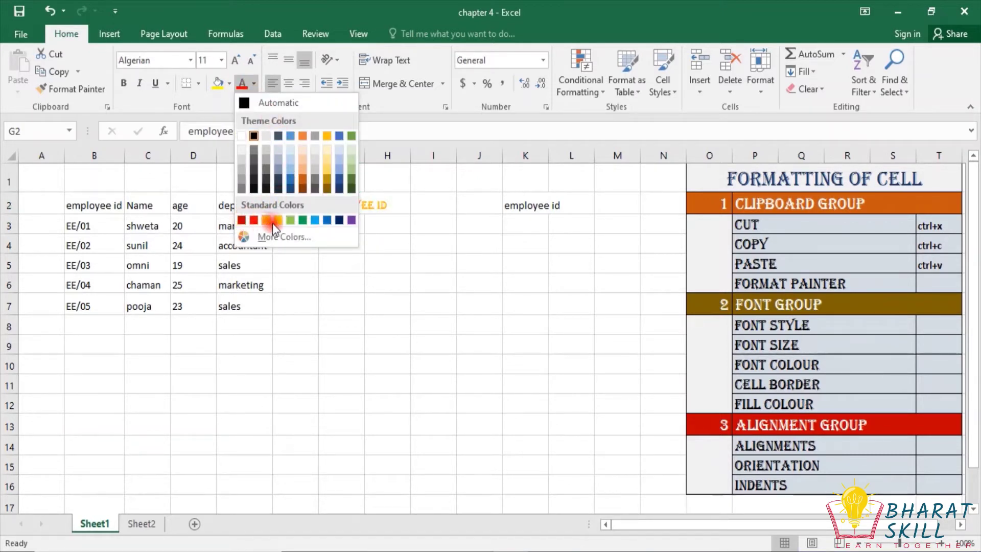
left_click(254, 220)
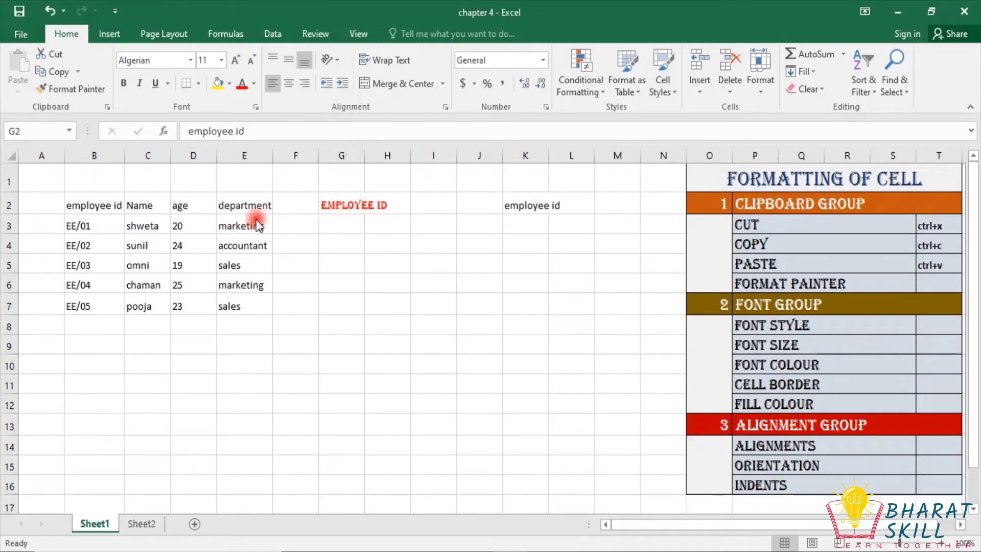
left_click(229, 84)
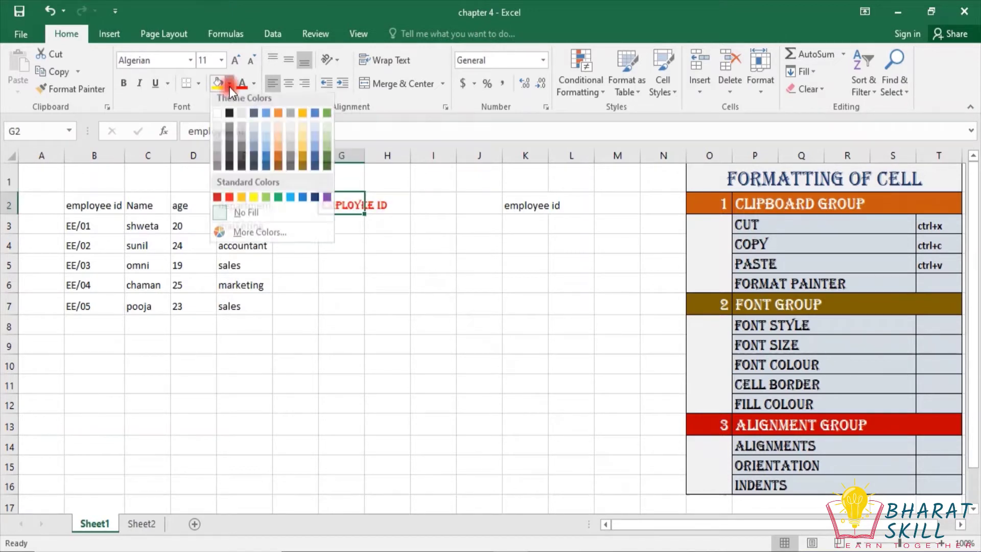
left_click(253, 201)
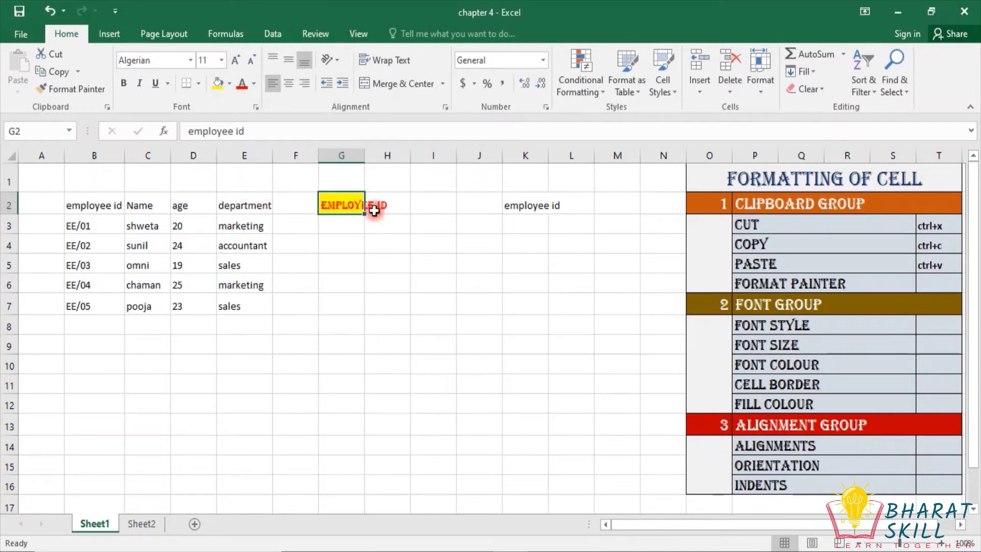
double_click(364, 156)
left_click(372, 242)
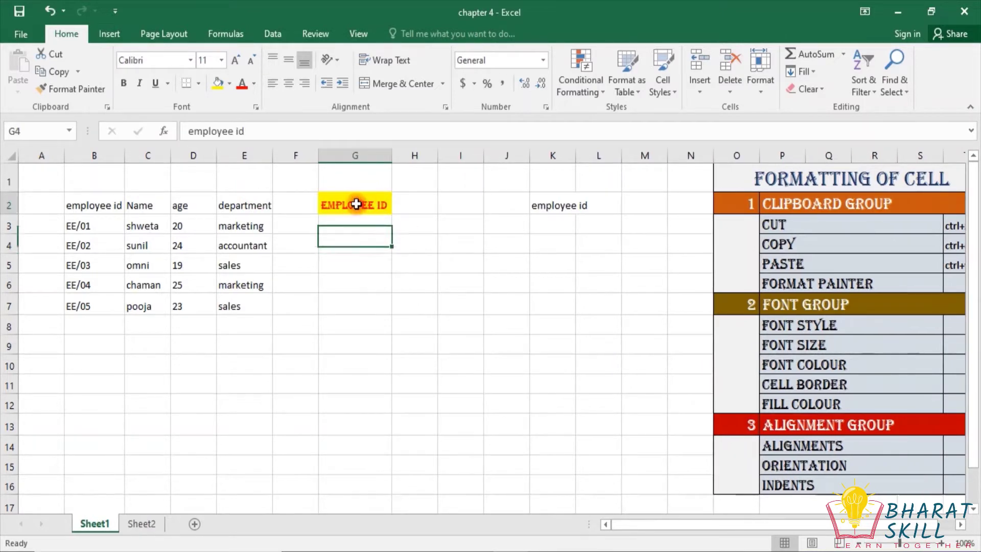
left_click(356, 204)
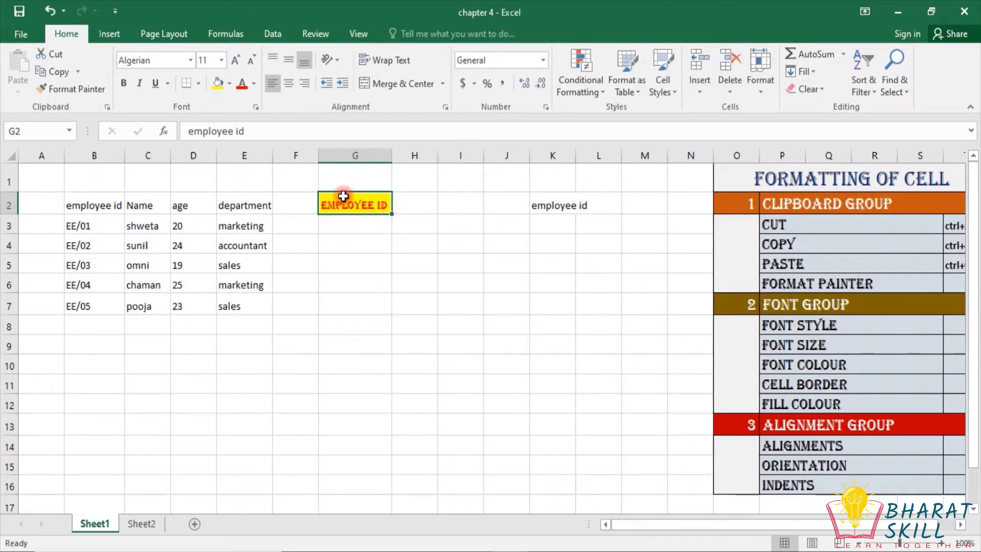
Step: Copy G2's formatting to G6 with Format Painter and enter 'excel' there
left_click(72, 89)
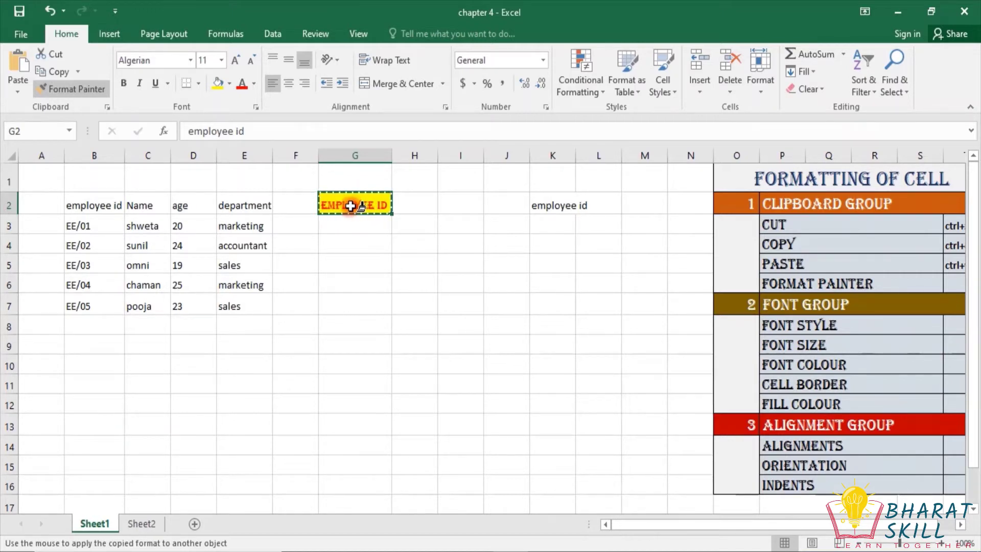
left_click(358, 283)
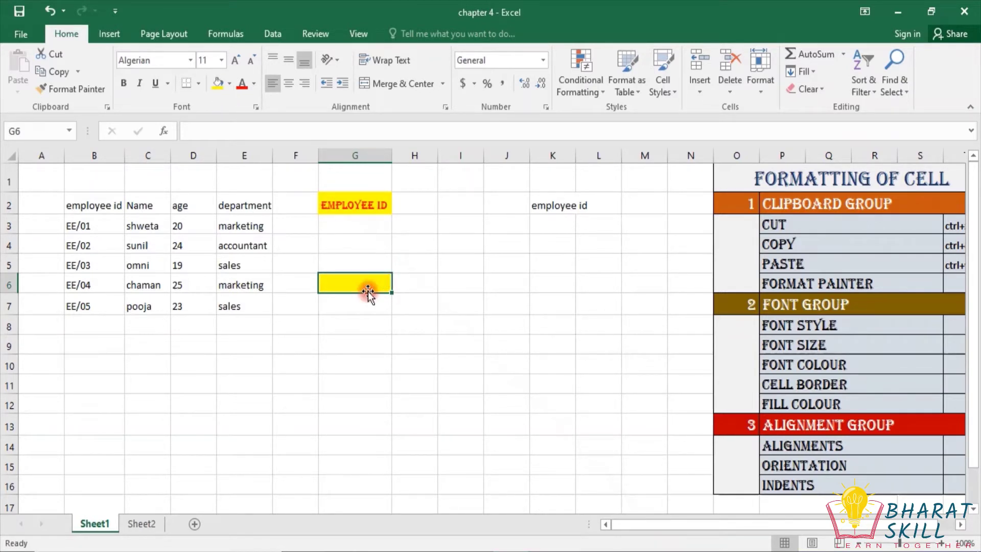
type("ex")
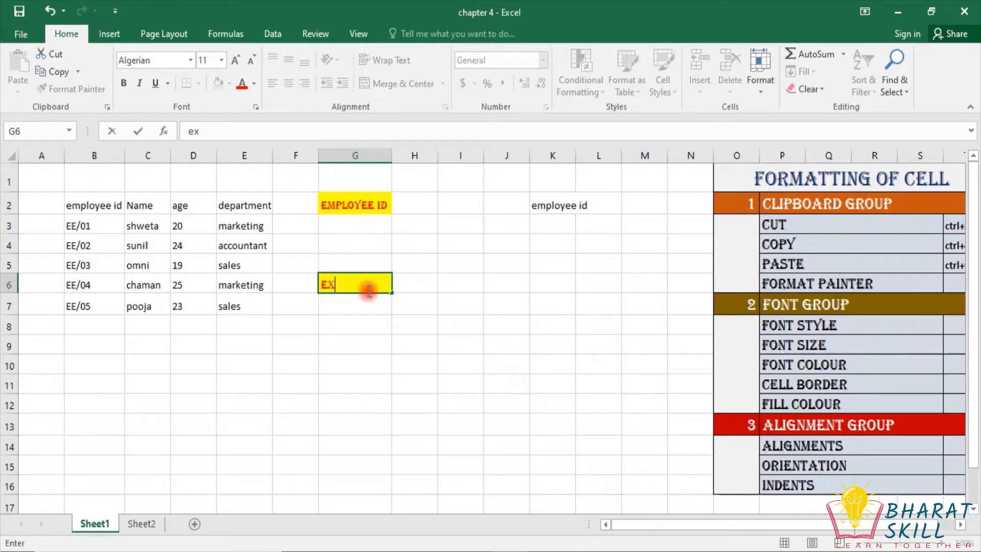
type("cel")
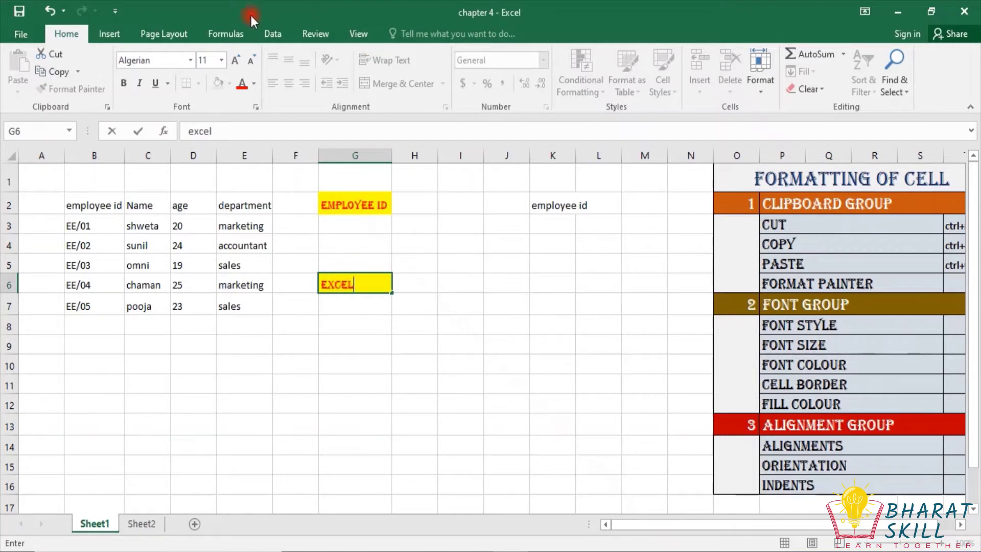
left_click(354, 208)
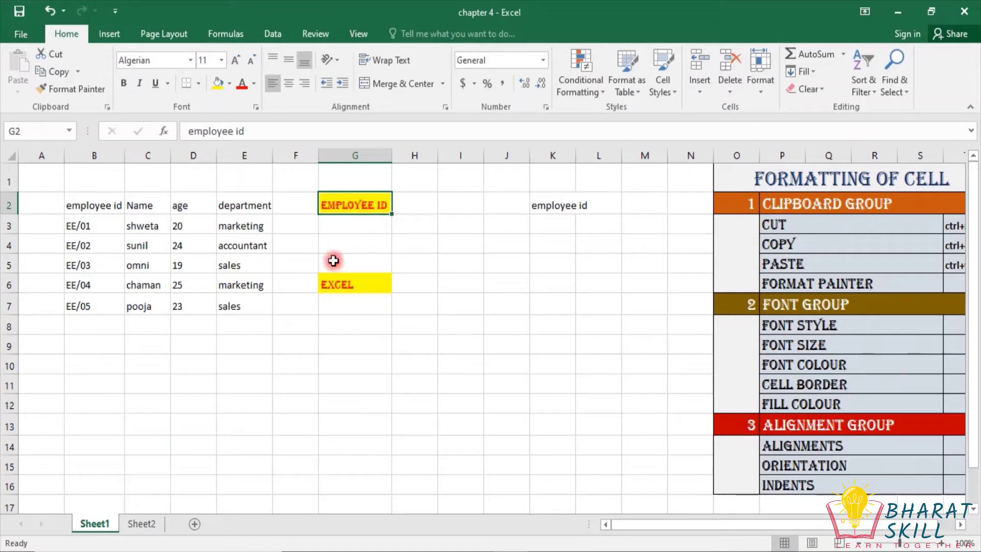
left_click(341, 284)
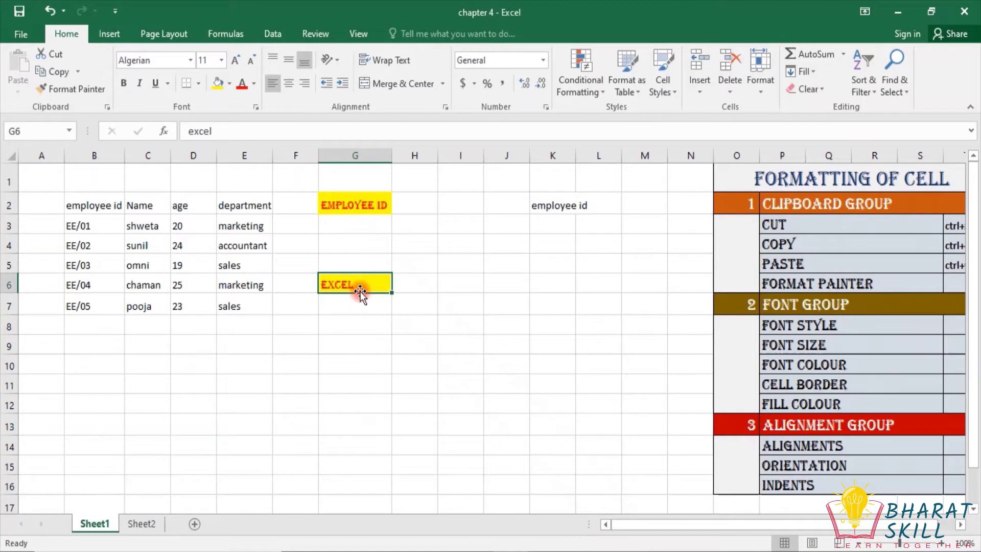
left_click(427, 326)
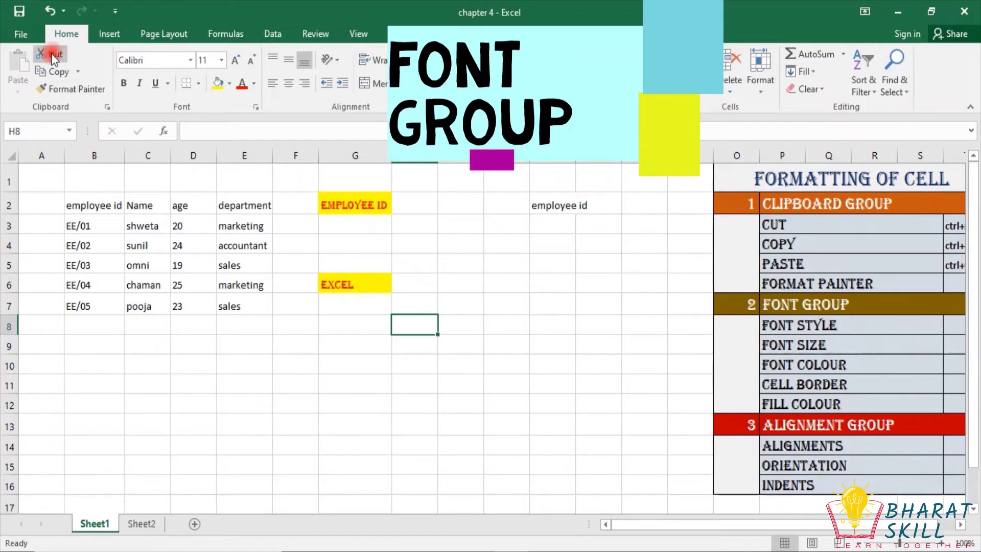
left_click(77, 91)
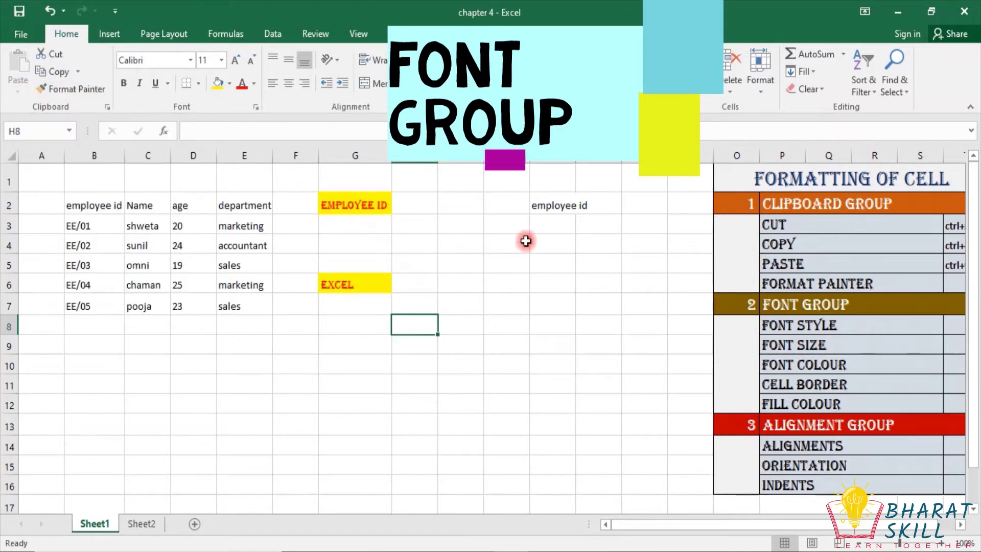
left_click(507, 262)
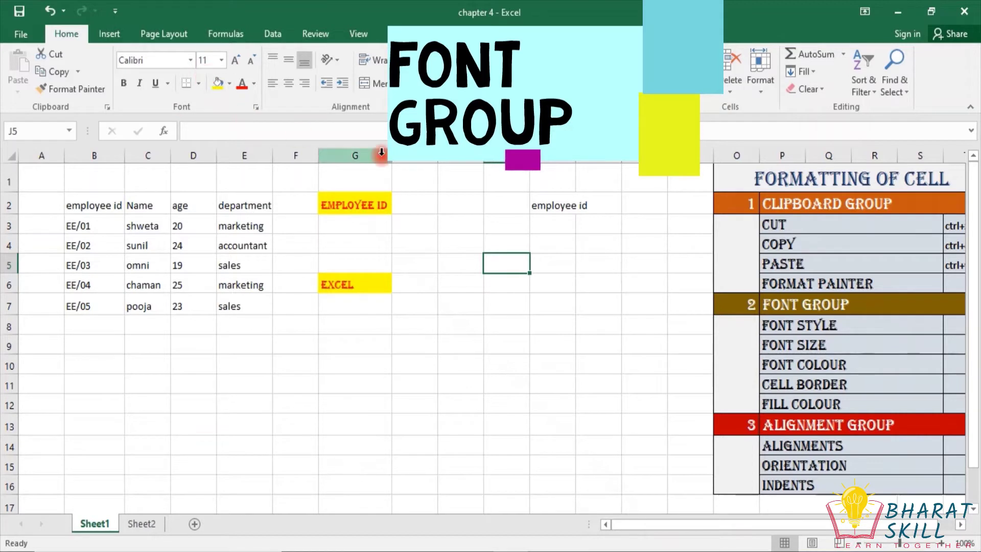
left_click(447, 257)
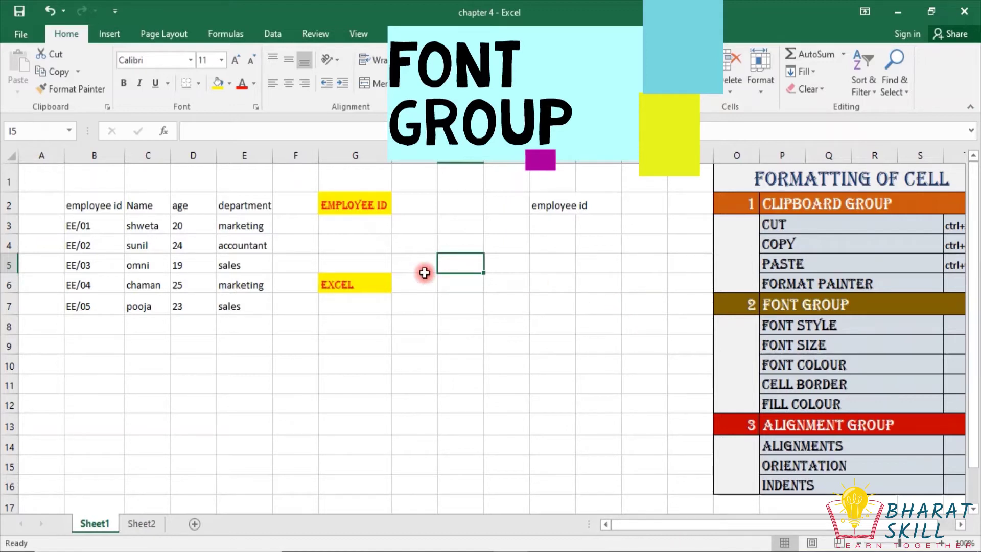
left_click(250, 204)
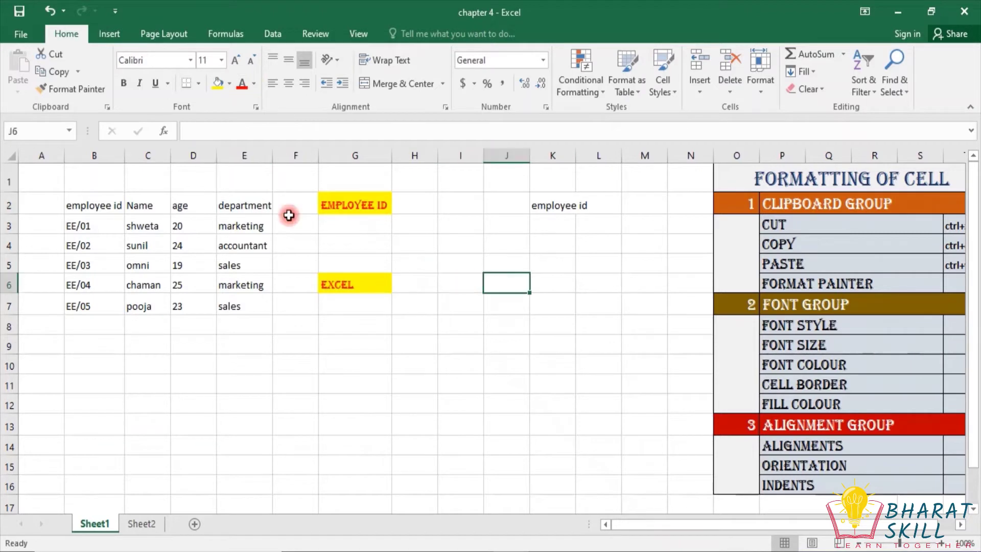
Step: Apply the Algerian font to the header cells B2:E2
left_click(82, 201)
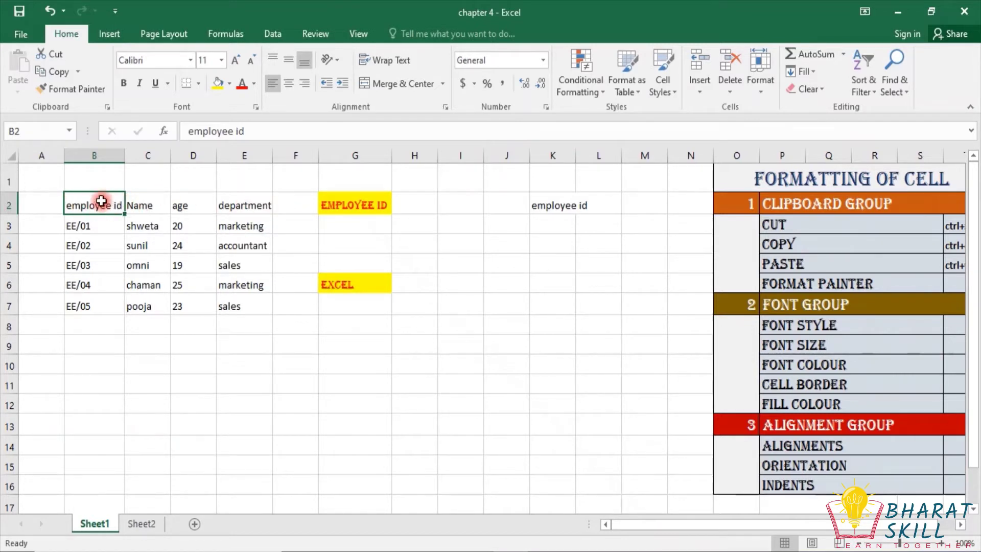
left_click_drag(101, 200, 245, 204)
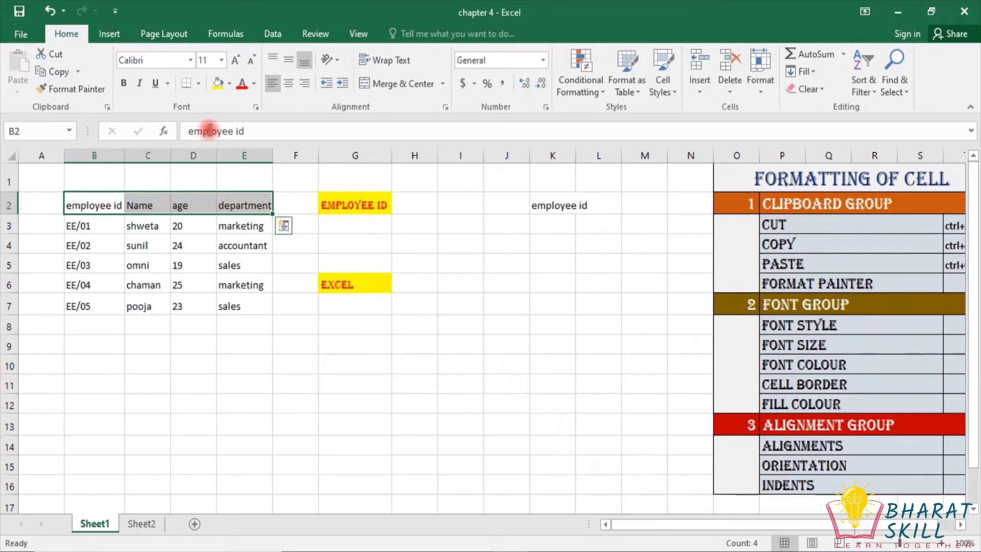
left_click(190, 62)
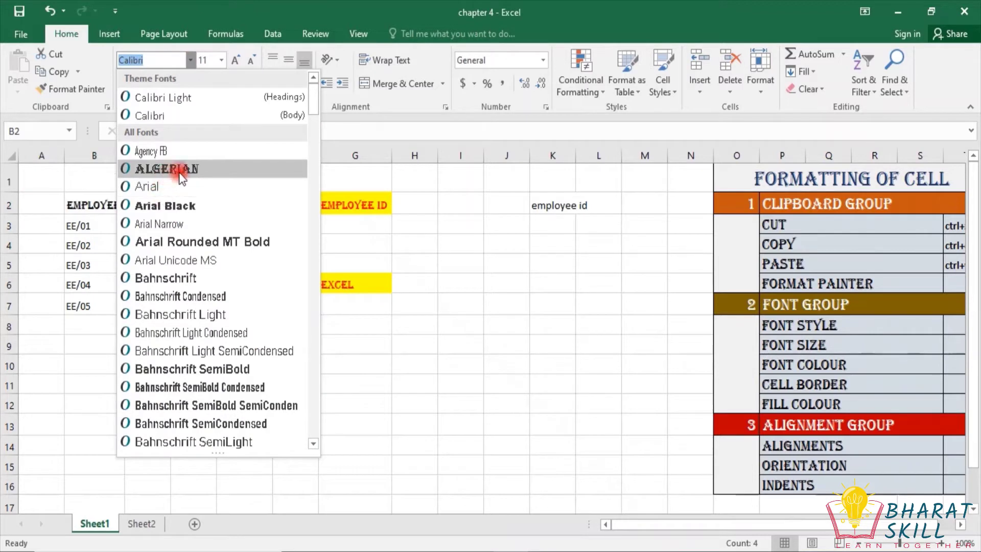
left_click(375, 180)
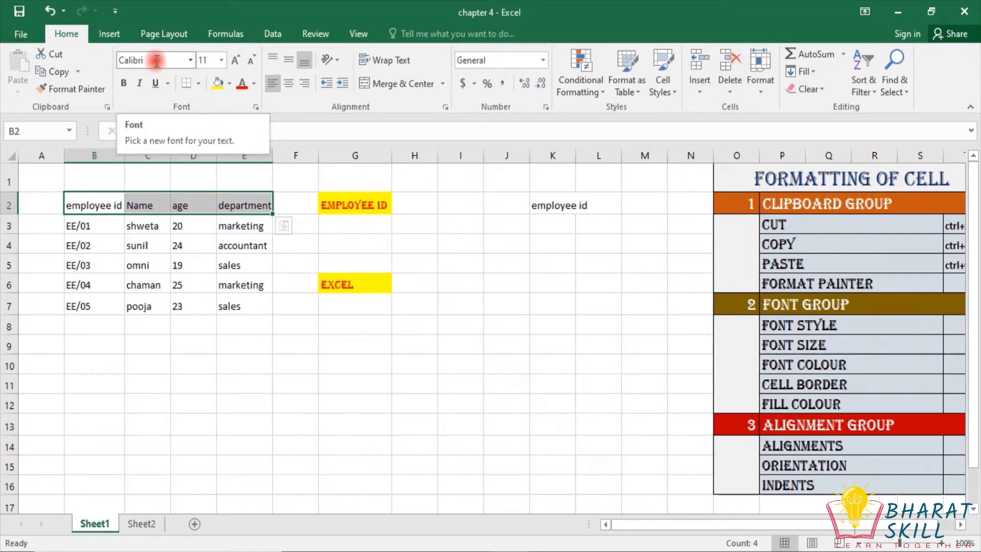
left_click(190, 60)
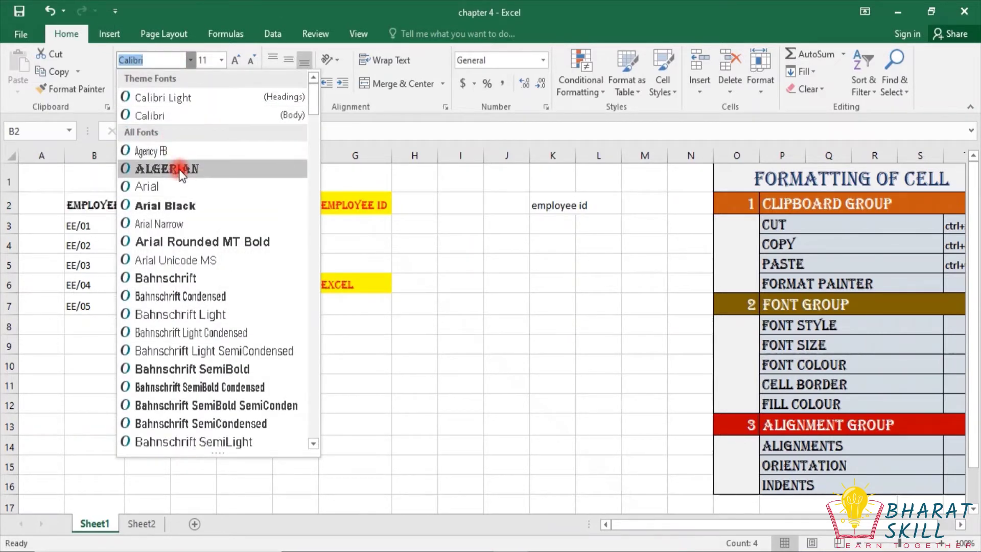
left_click(180, 170)
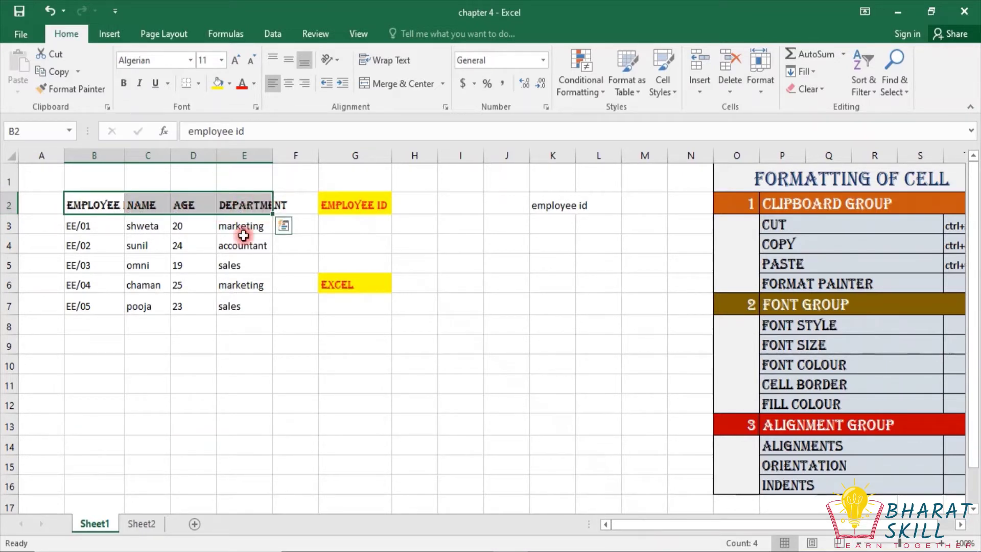
Step: Make EE/01 in B3 bold, italic and underlined
left_click(106, 227)
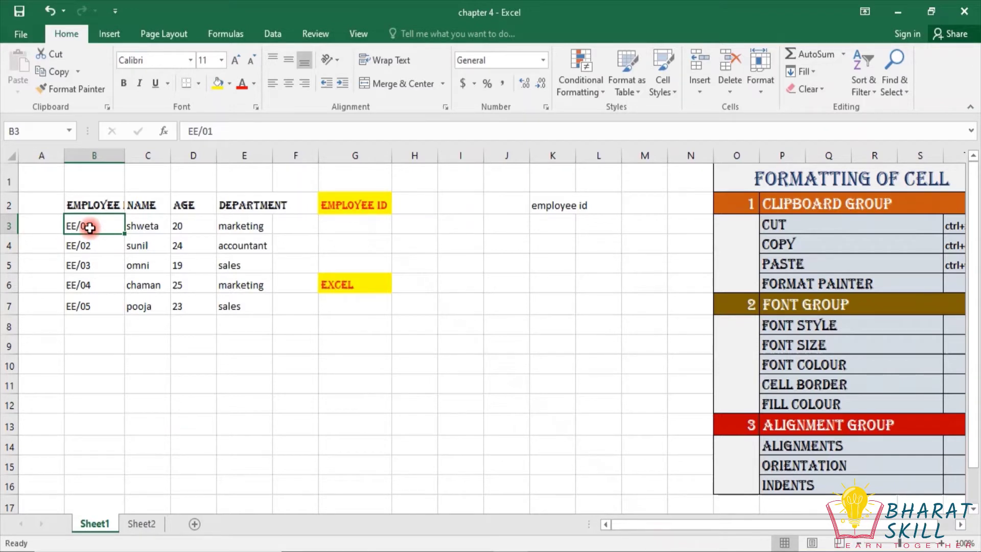
left_click(123, 85)
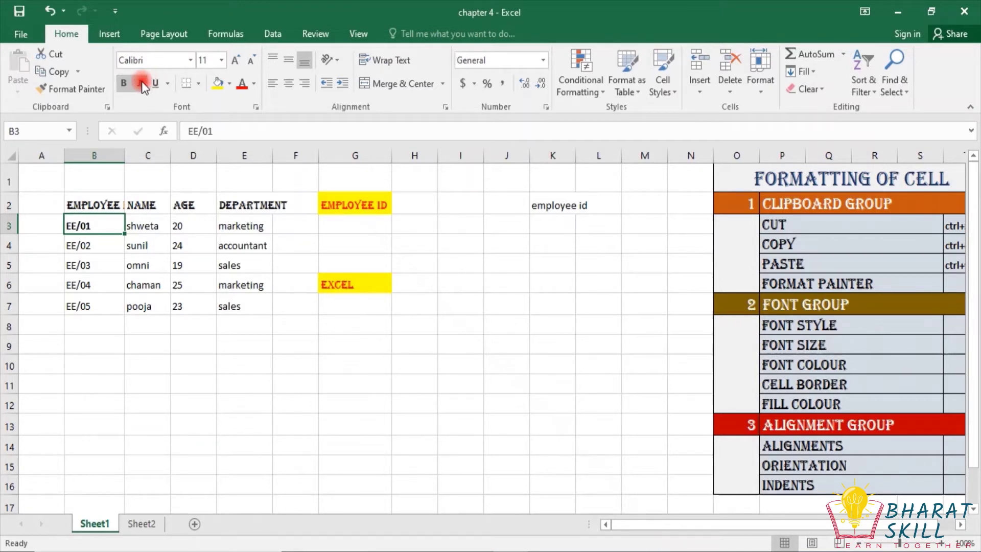
left_click(142, 83)
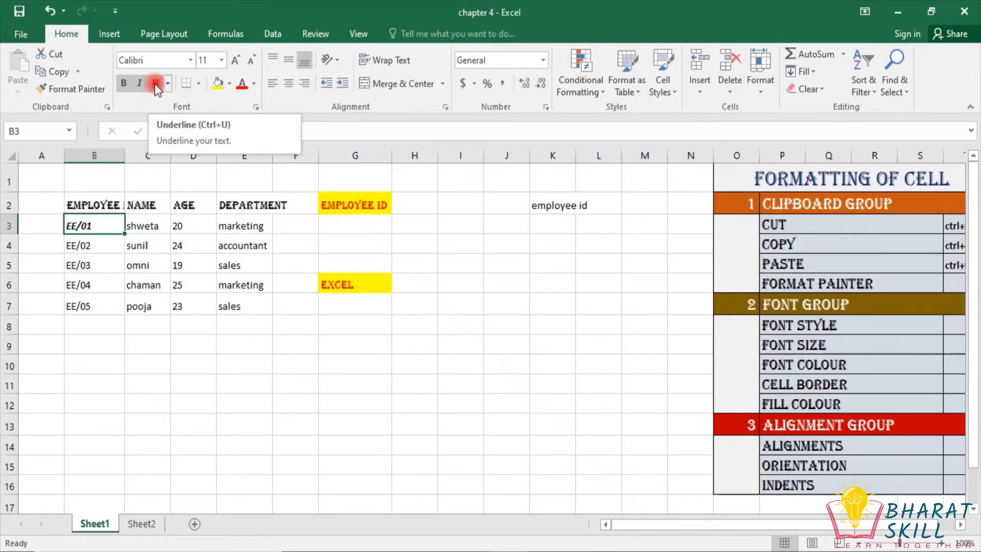
left_click(155, 83)
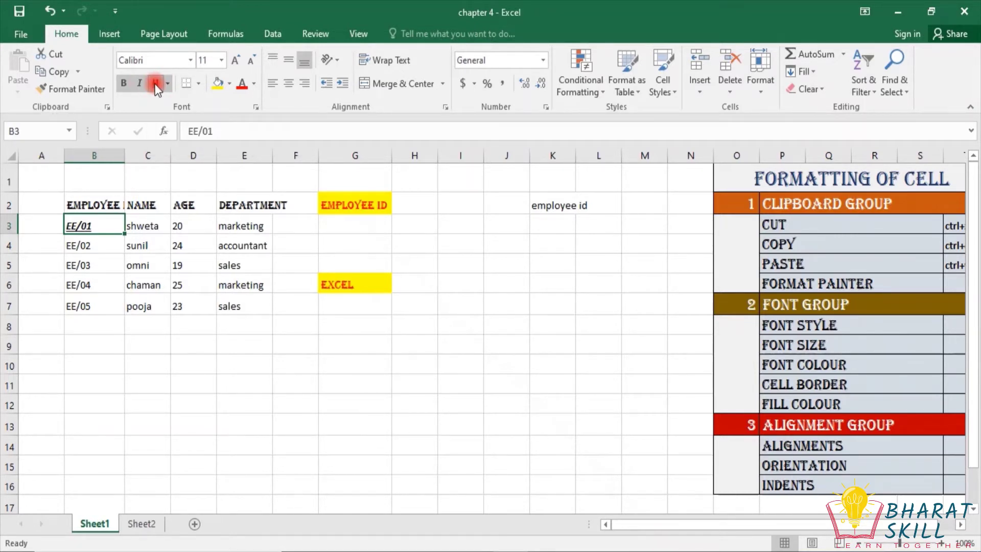
left_click(489, 228)
Step: Enter 'bold' in J3 and 'ctrl+b' in K3
type("bol")
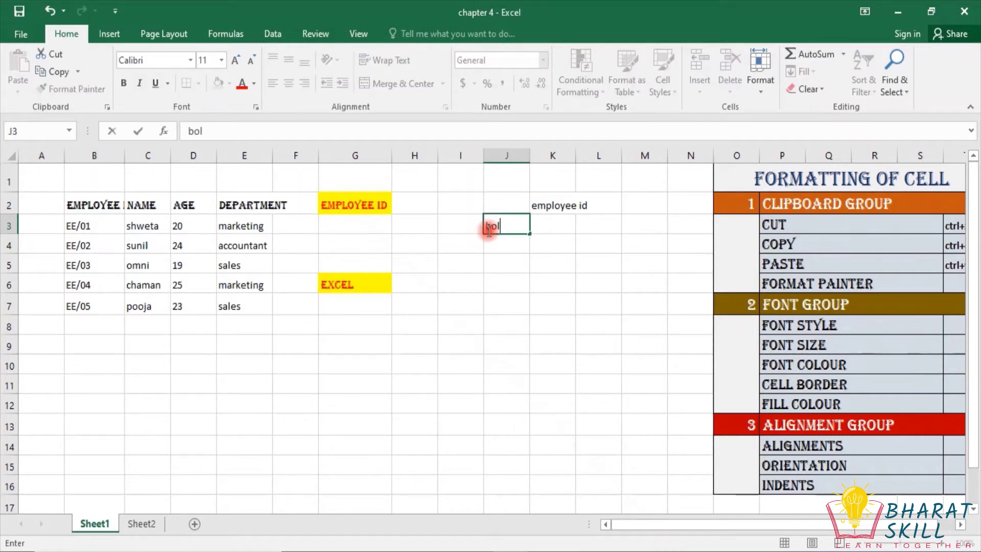
type("d")
key("Tab")
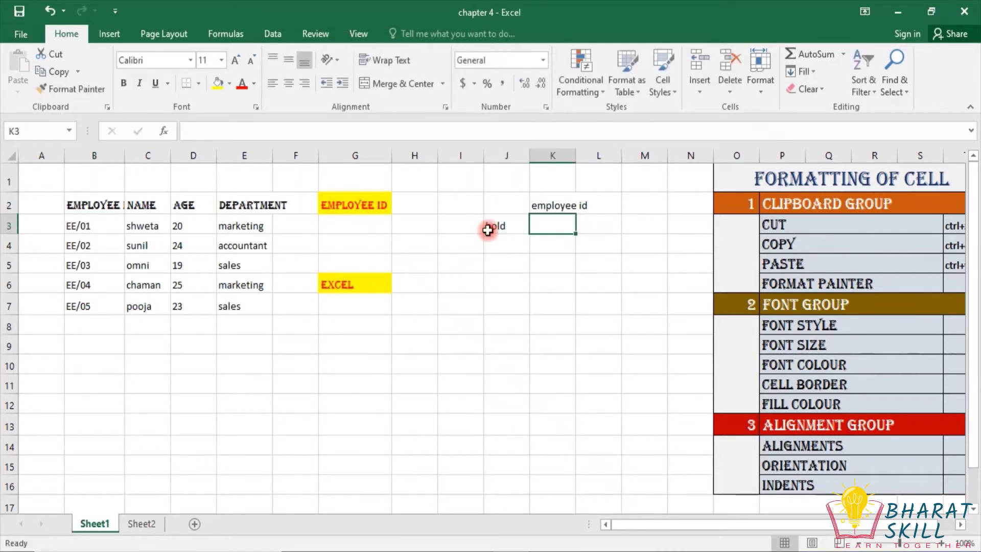
type("ctr")
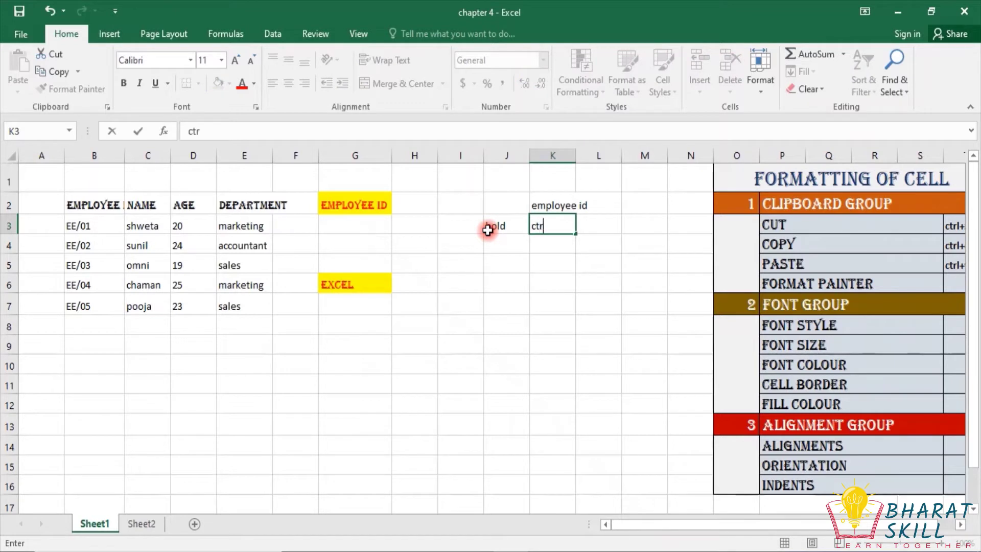
type("l+")
type("b")
key("Return")
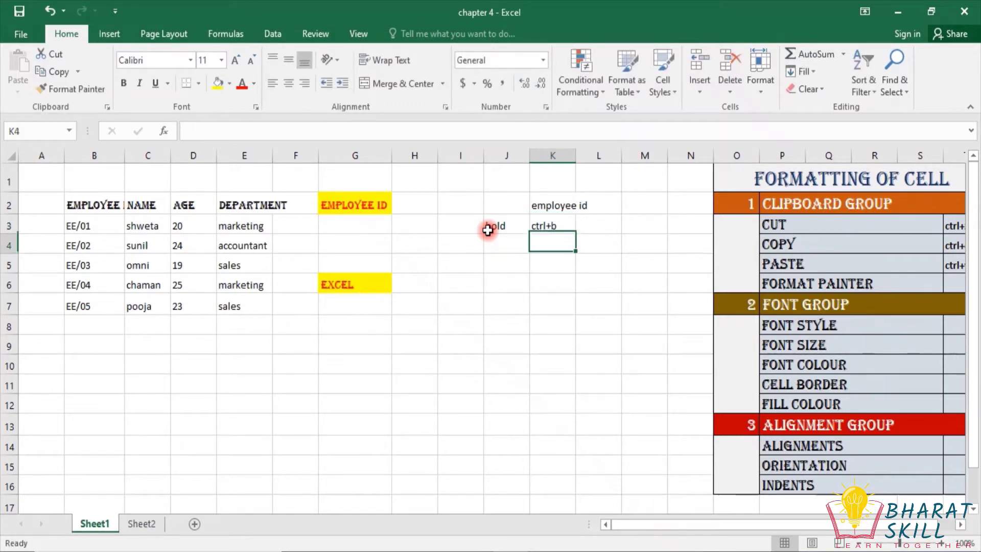
key("Left")
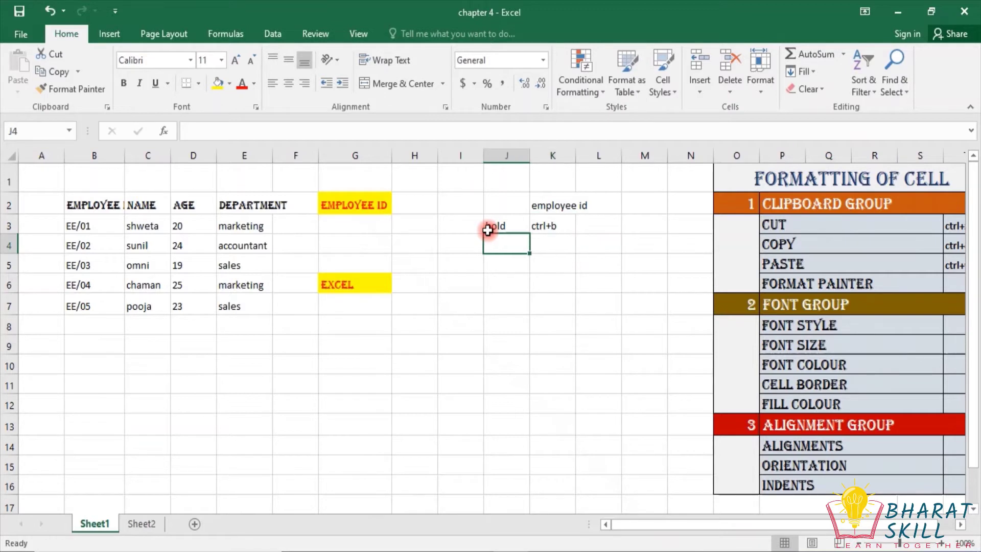
Step: Enter 'italic' in J4 and 'ctrl+i' in K4
type("itali")
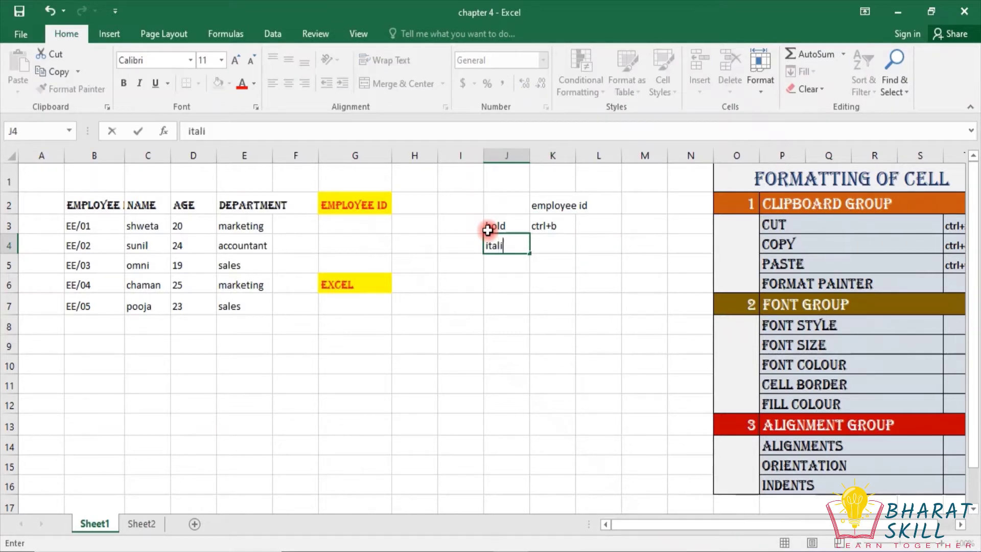
type("c")
key("Right")
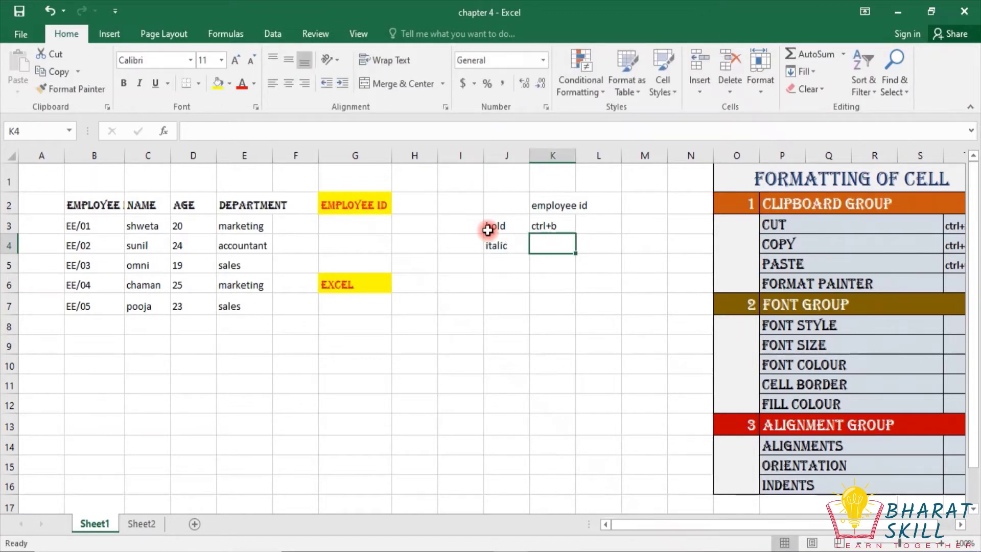
type("ctrl")
key("BackSpace")
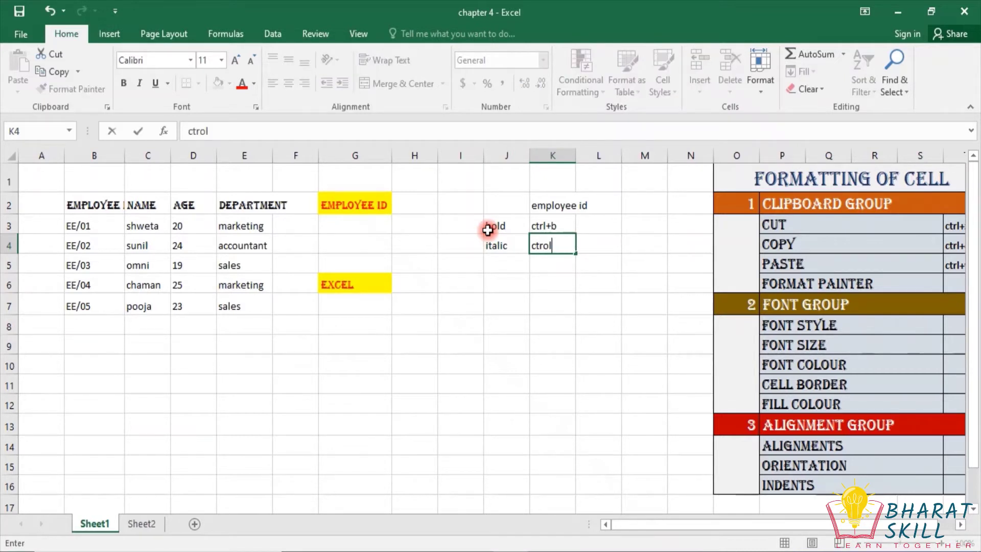
key("BackSpace")
type("l+")
type("i")
key("Return")
Step: Enter 'underline' in J5 and 'ctrl+u' in K5
key("Left")
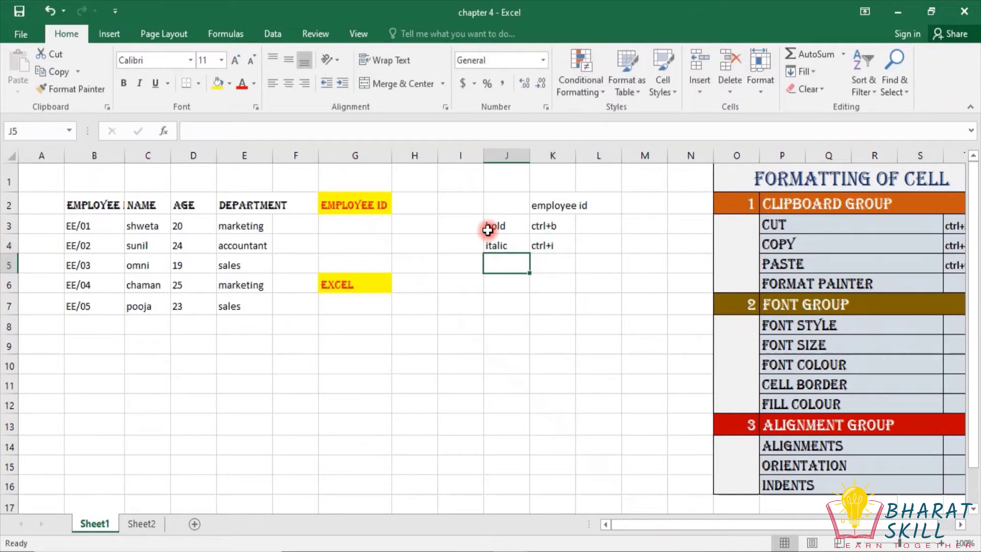
type("un")
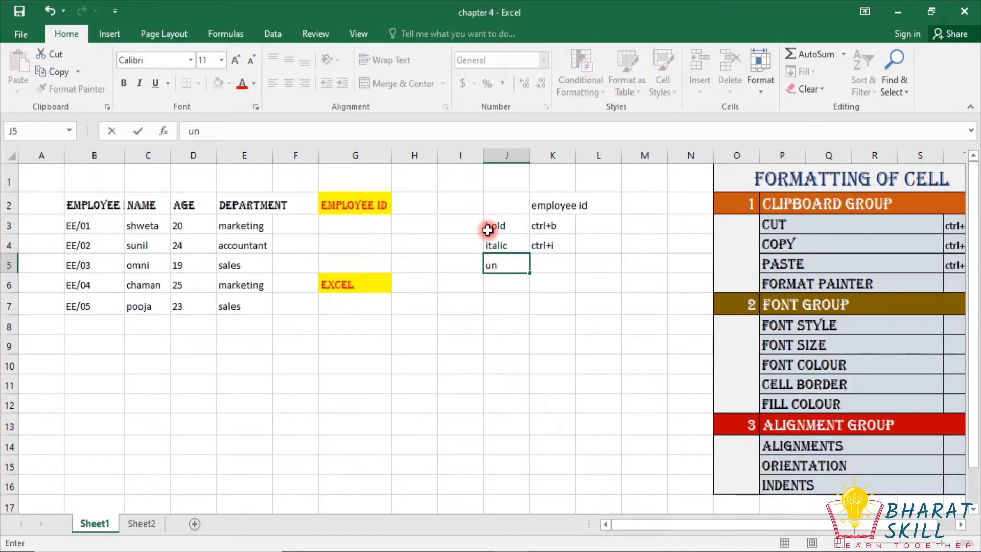
type("der")
type("li")
type("ne")
key("Tab")
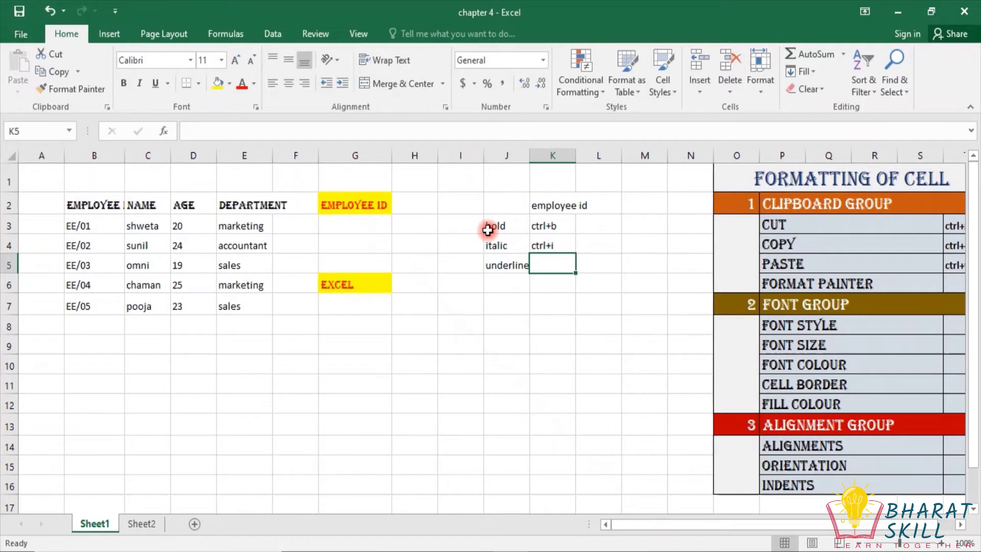
type("ctrl+")
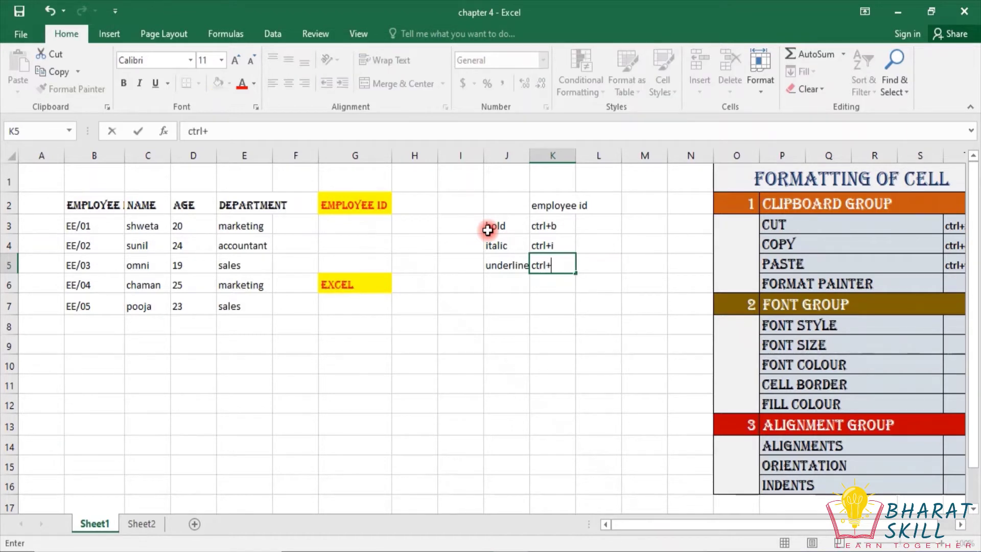
type("u")
key("Return")
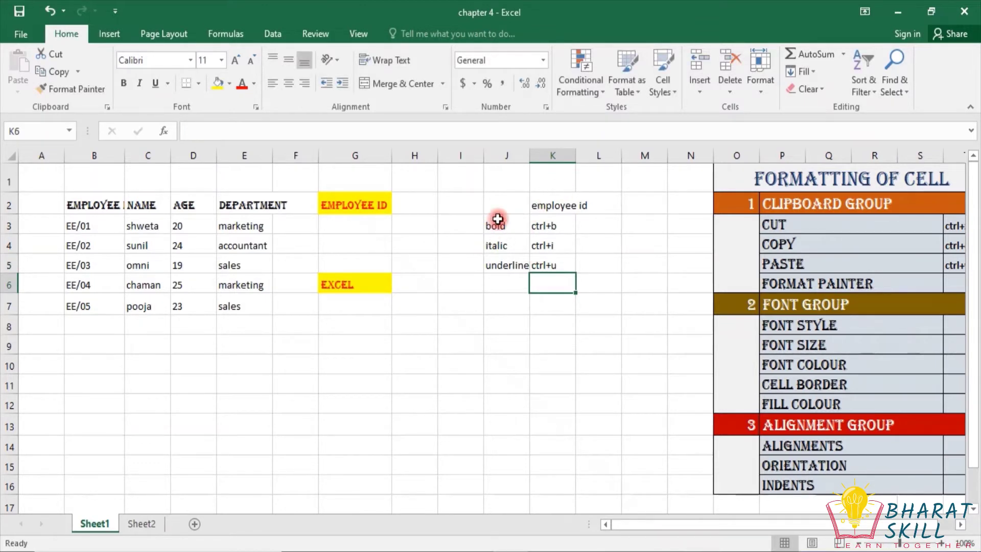
Step: Make the J3:K5 shortcut reference list bold
mouse_move(503, 223)
left_mouse_down()
mouse_move(552, 255)
mouse_move(553, 267)
left_mouse_up()
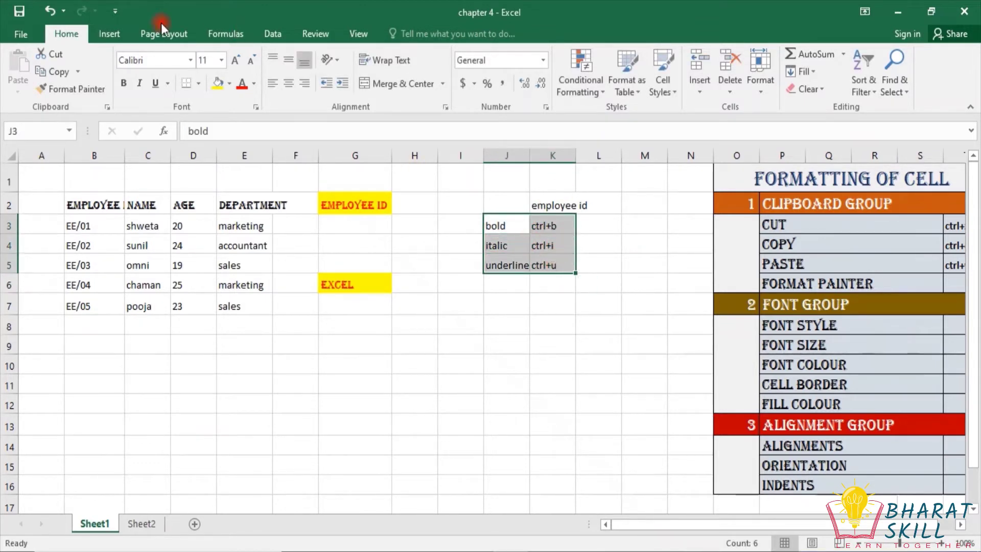
left_click(123, 83)
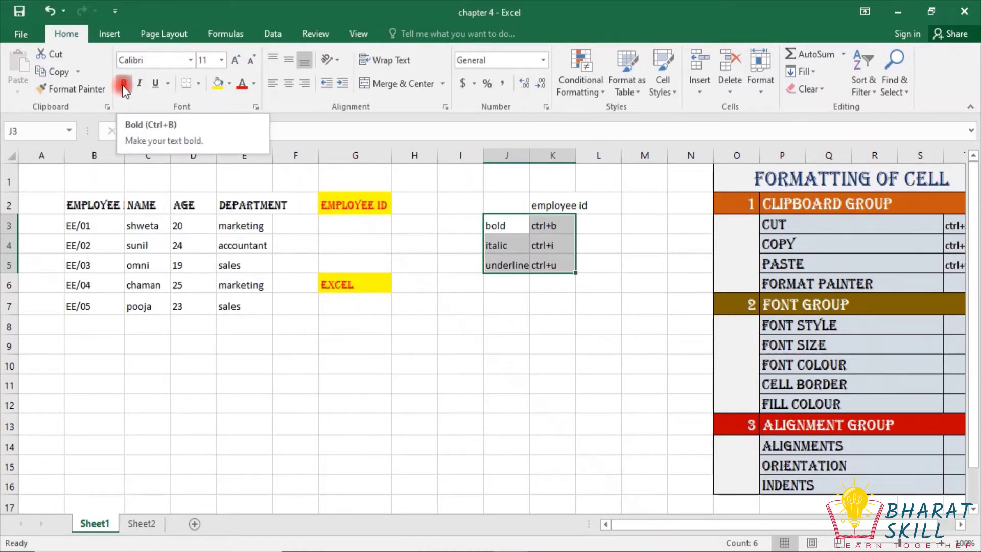
left_click(122, 83)
left_click(454, 304)
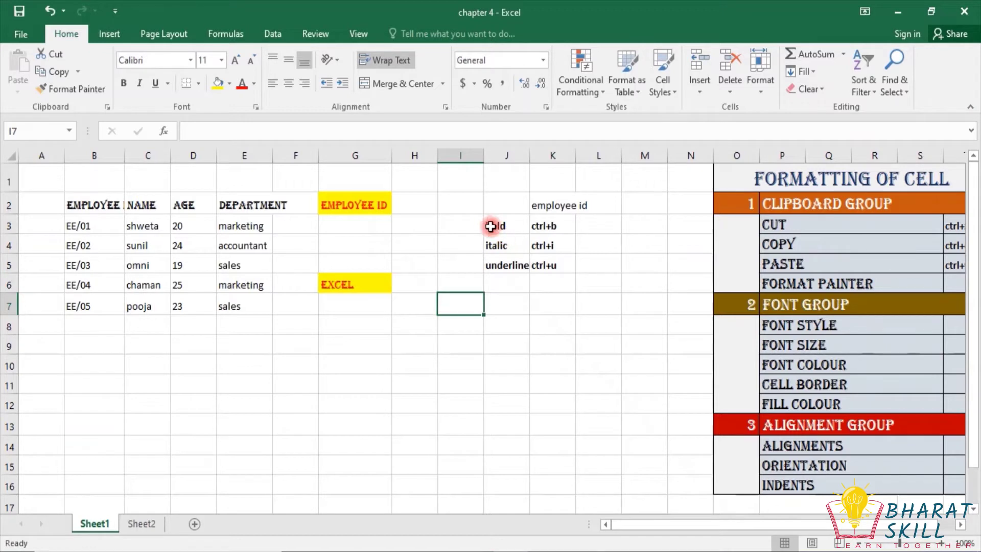
left_click_drag(492, 225, 555, 261)
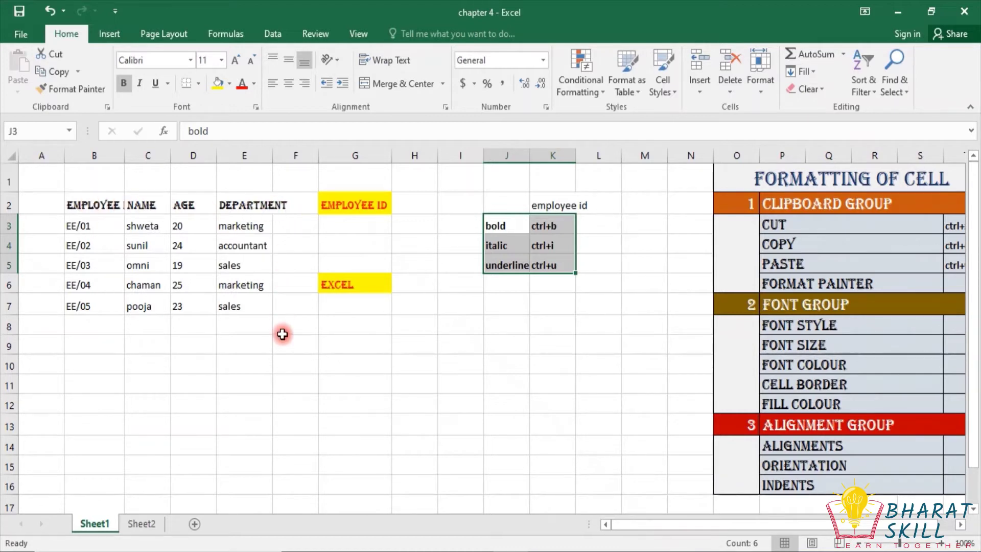
Step: Widen columns E and B to fit, then select the table B2:E7
left_click_drag(272, 161, 292, 160)
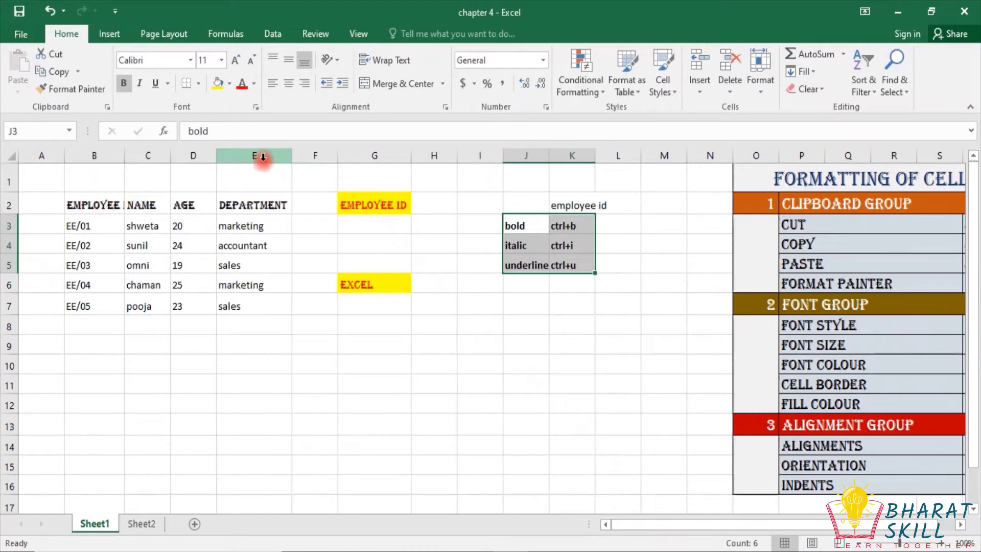
double_click(125, 156)
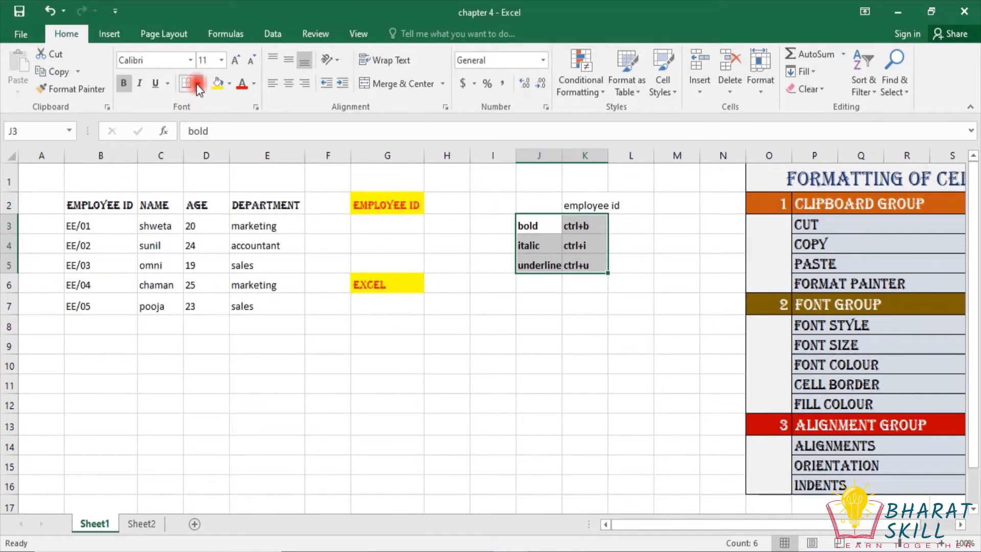
left_click(81, 197)
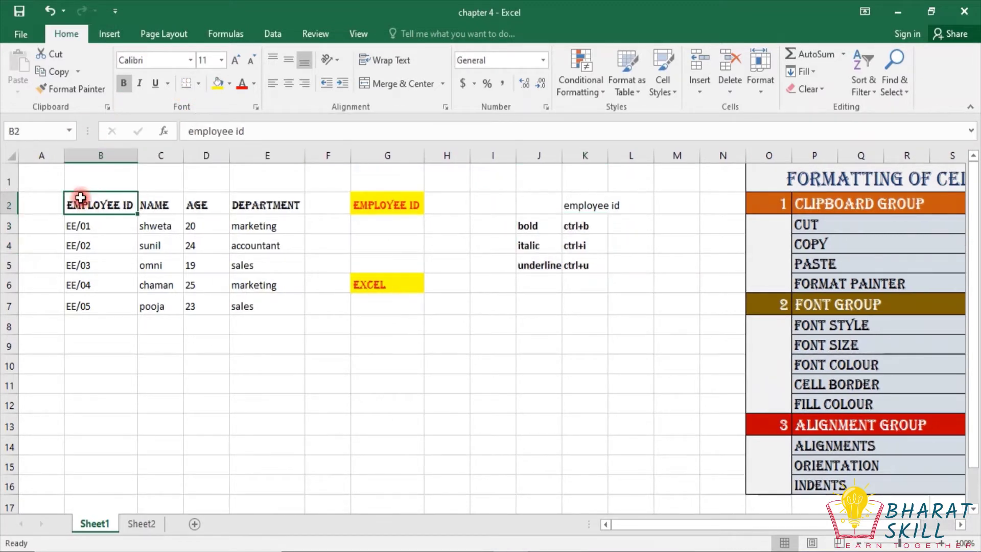
left_click_drag(80, 198, 276, 301)
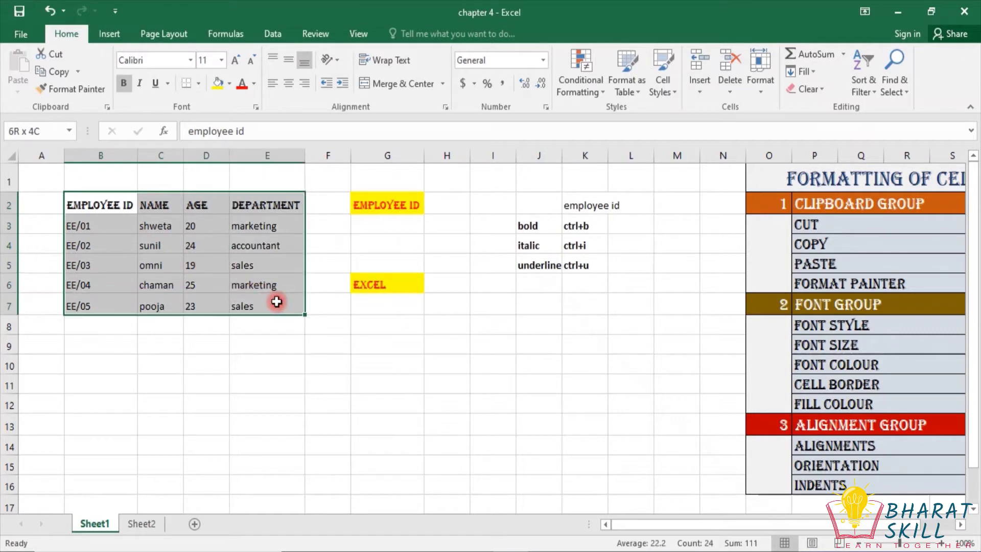
Step: Apply All Borders to every cell of the table B2:E7
left_click(198, 82)
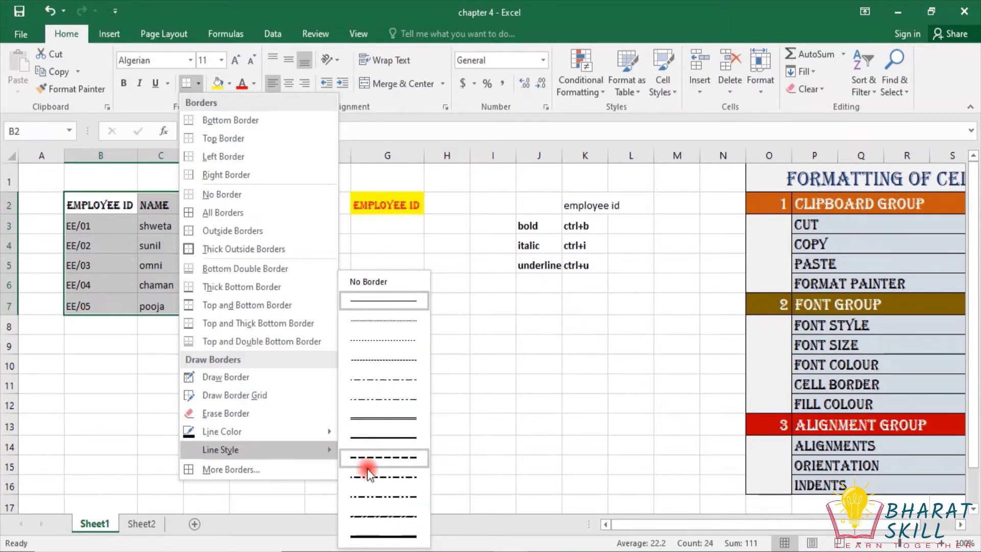
mouse_move(222, 431)
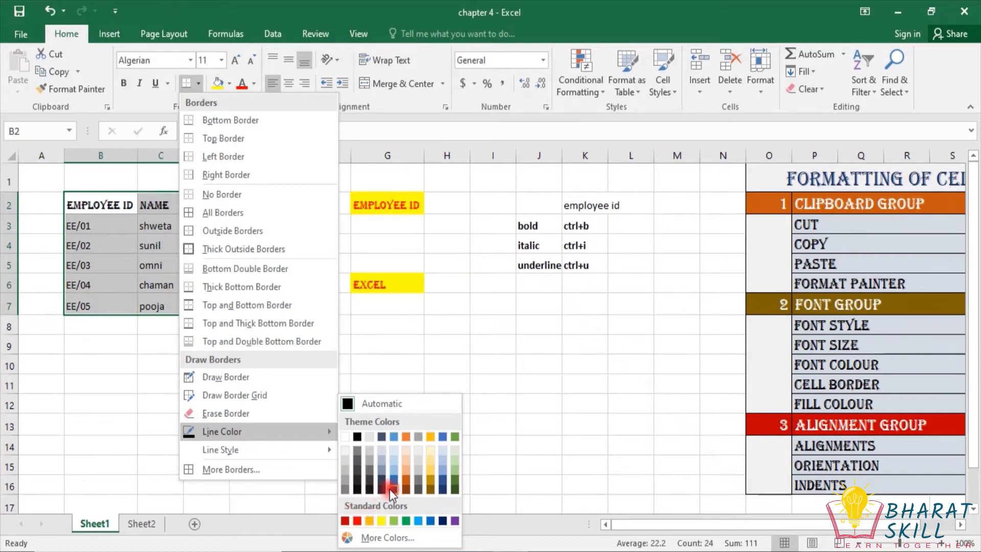
left_click(443, 490)
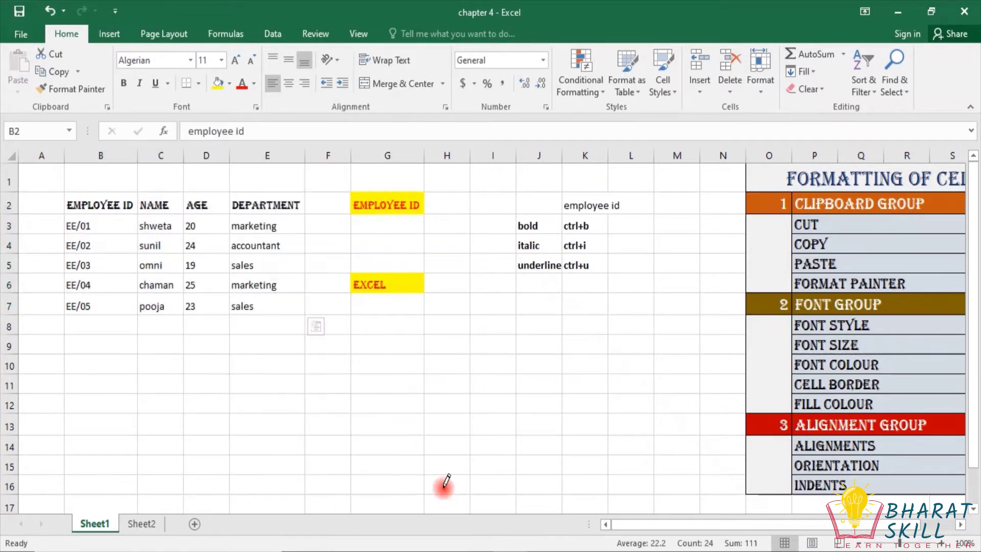
left_click(198, 83)
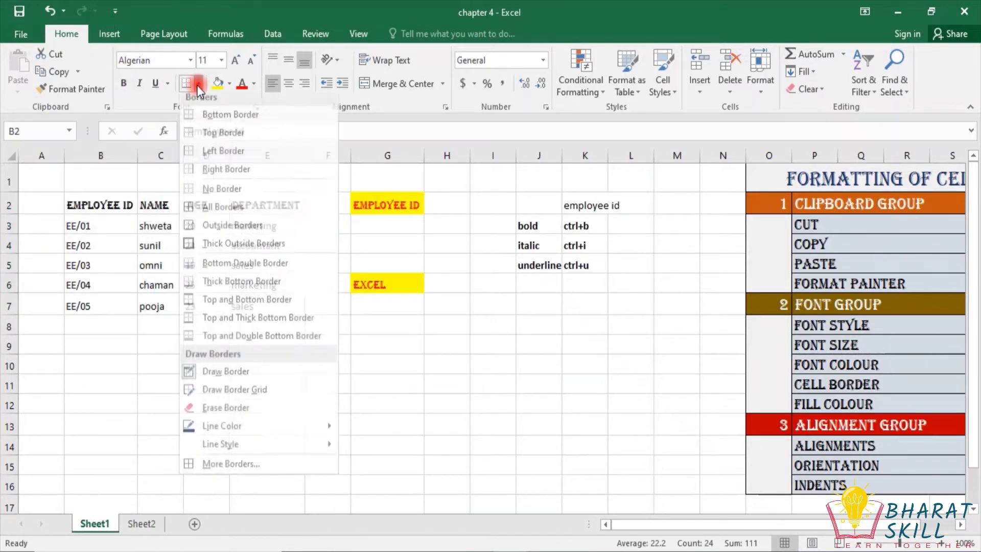
left_click(90, 170)
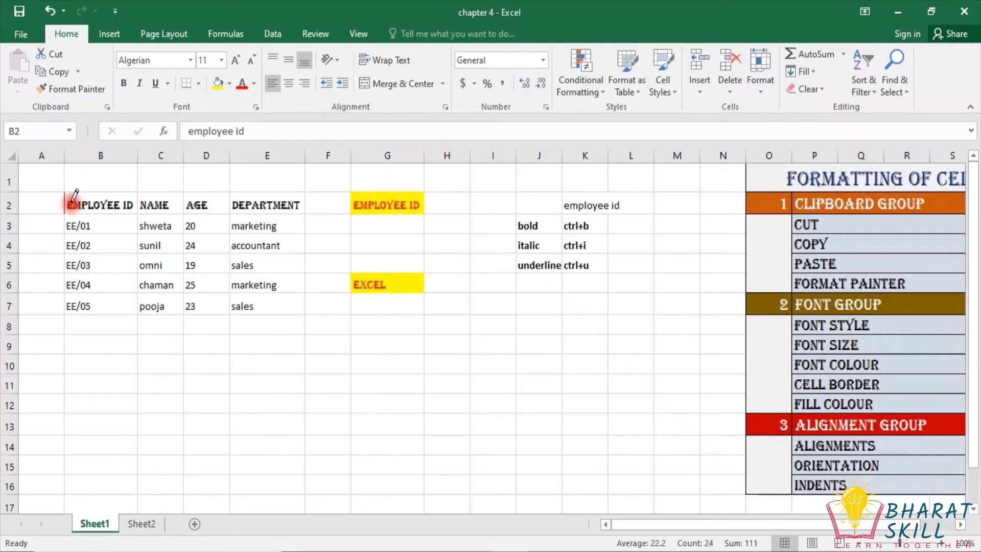
left_click_drag(66, 195, 276, 306)
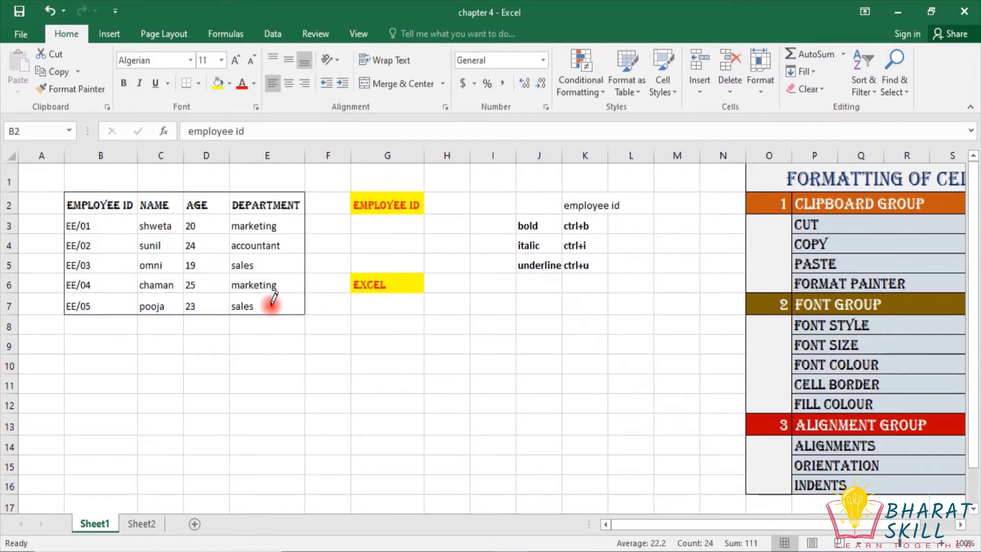
left_click(198, 83)
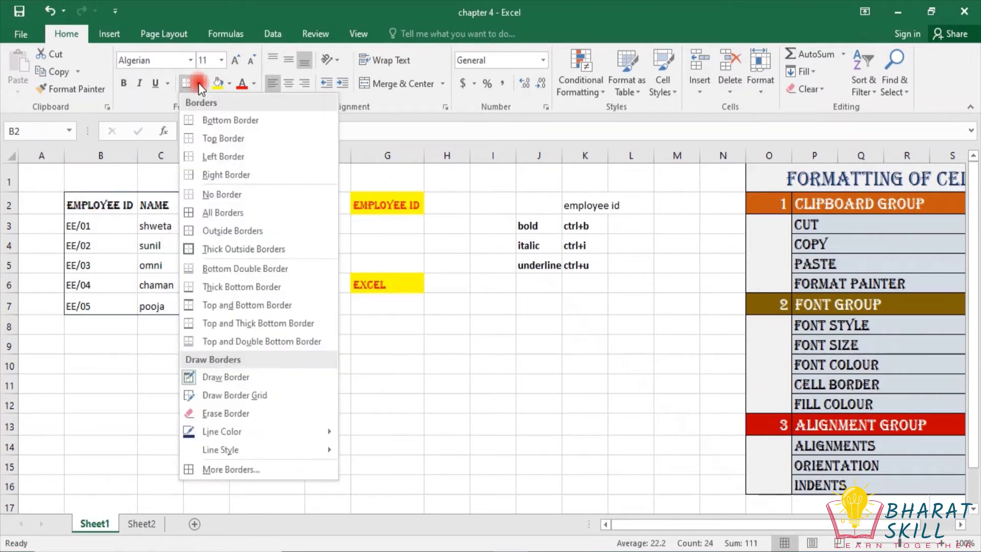
left_click(242, 220)
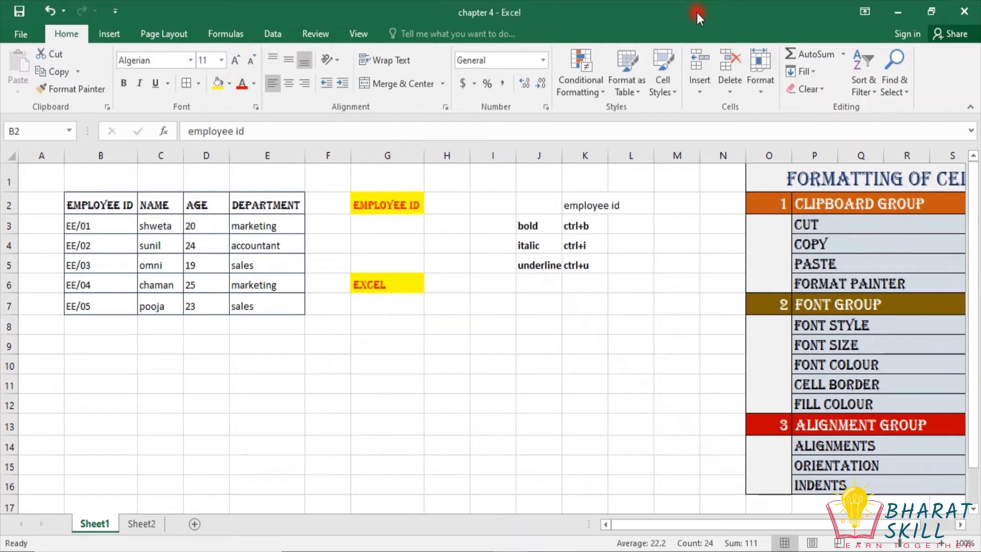
left_click(72, 200)
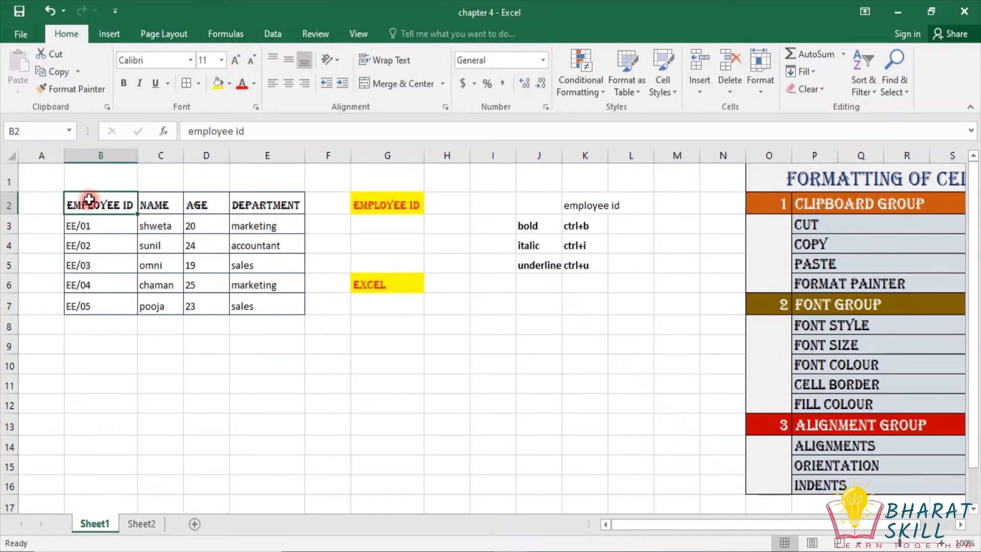
Step: Fill the header row B2:E2 with a light orange colour
left_click_drag(72, 200, 266, 204)
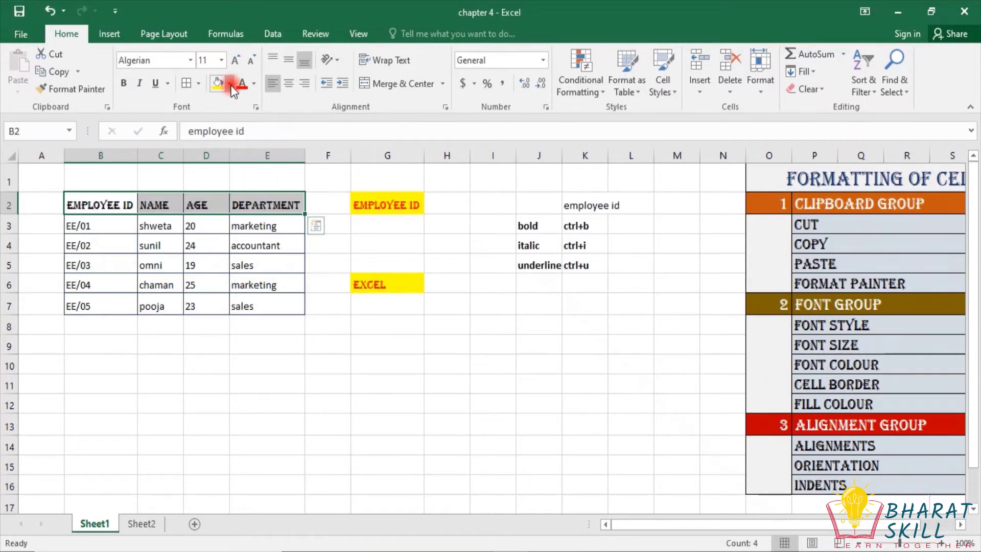
left_click(231, 86)
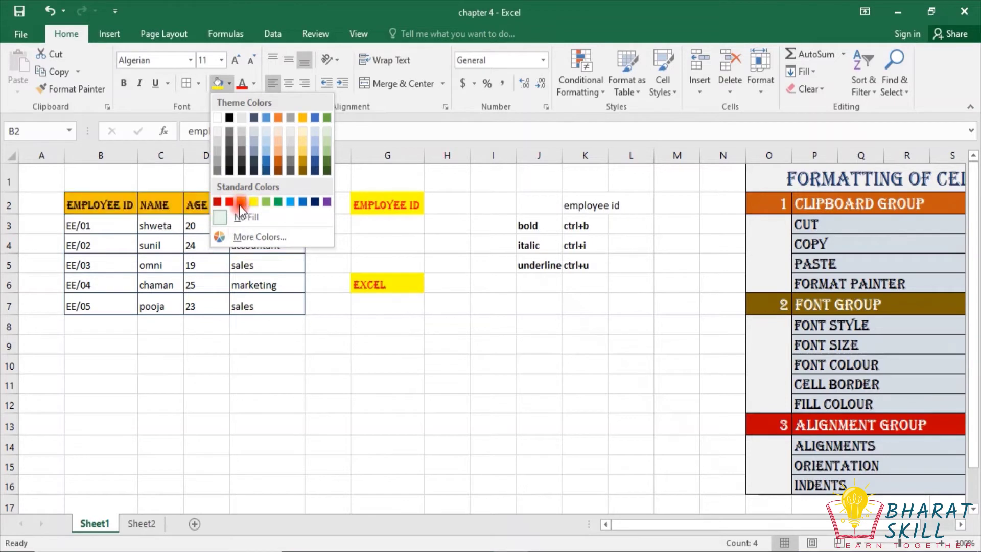
left_click(281, 152)
left_click(127, 177)
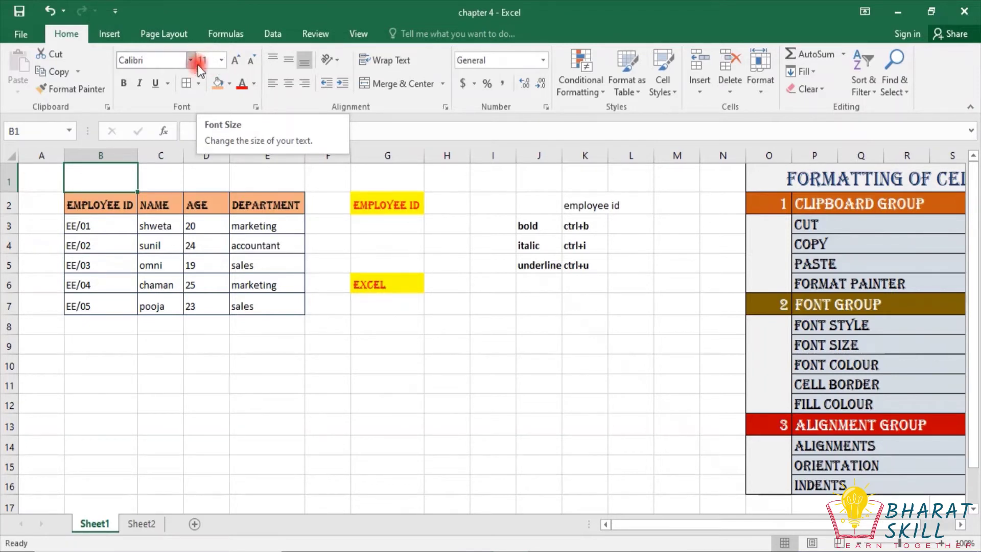
Step: Left-align EMPLOYEE ID in B2 and return its size to 11 after trying 20
left_click(208, 60)
left_click(209, 62)
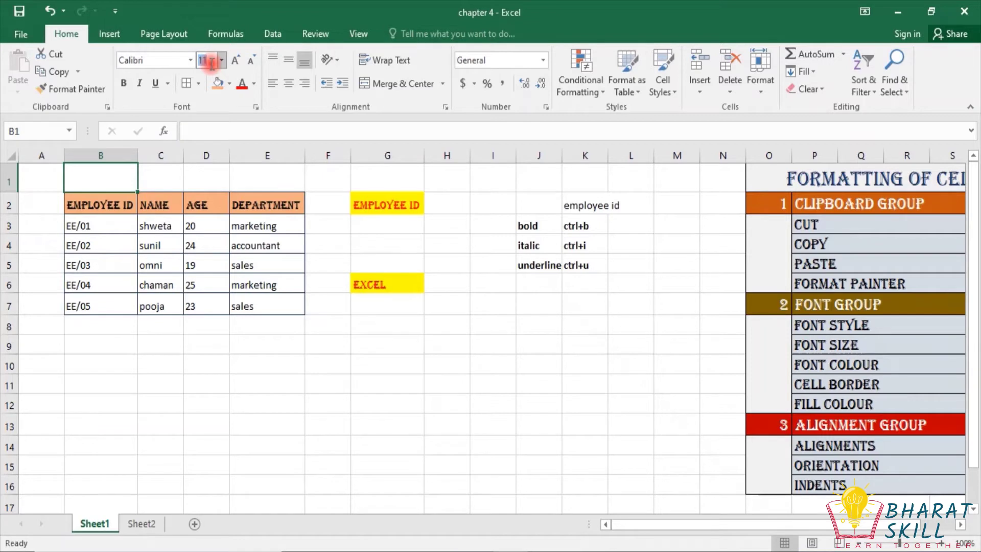
left_click(86, 197)
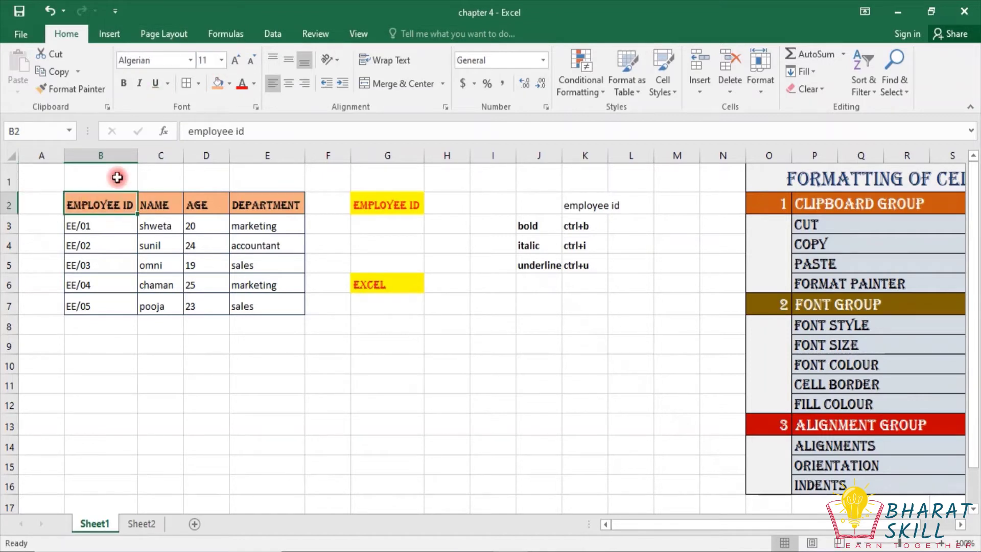
left_click(273, 82)
left_click(205, 60)
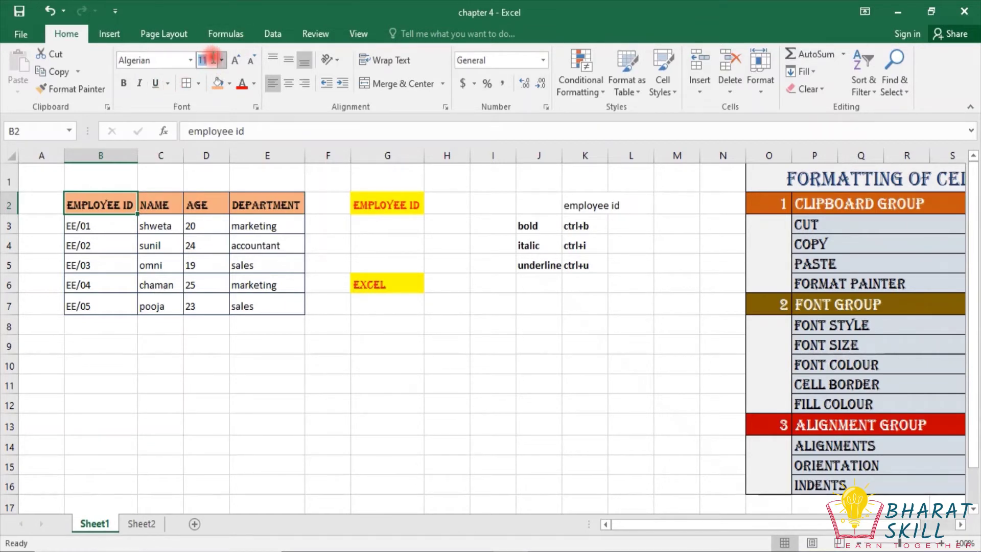
type("112")
type("0")
key("Return")
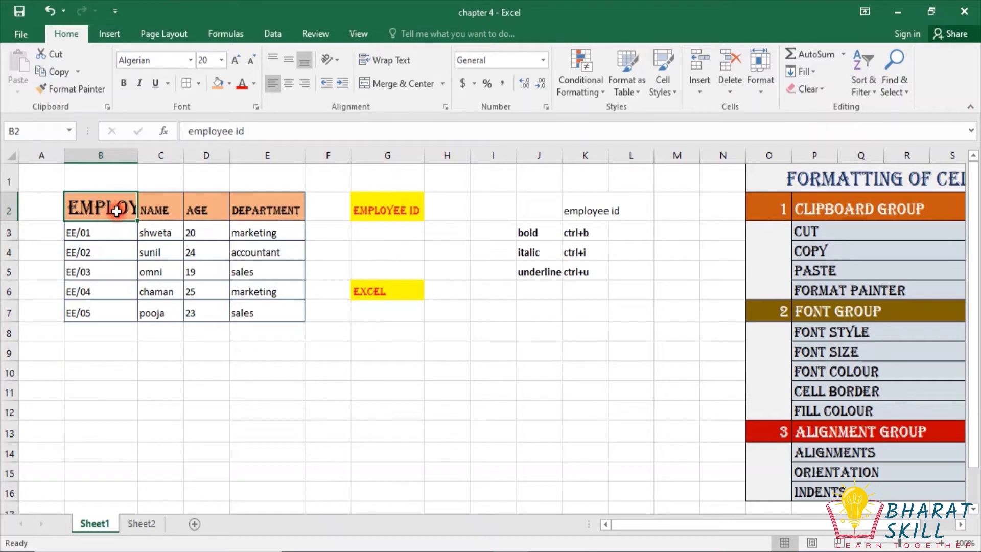
left_click(222, 60)
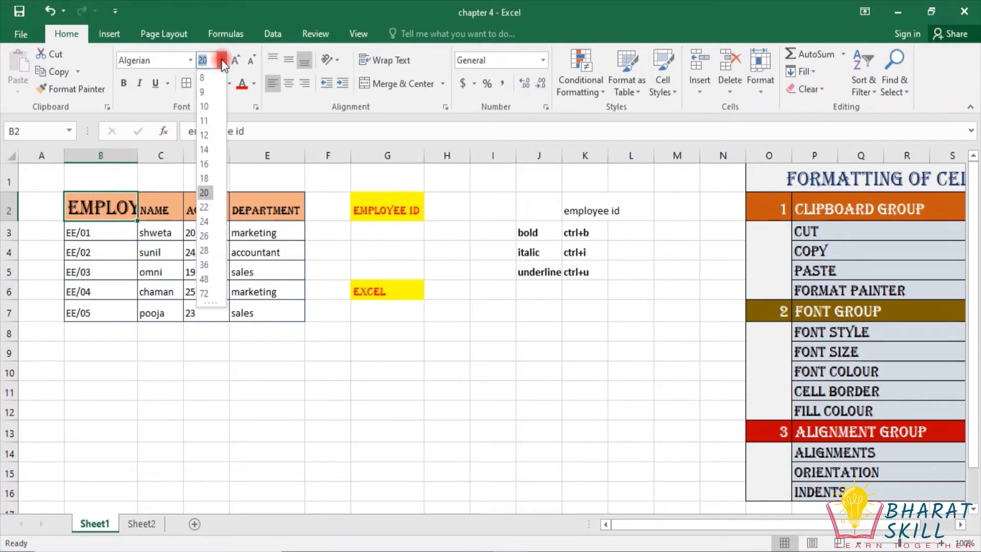
left_click(208, 121)
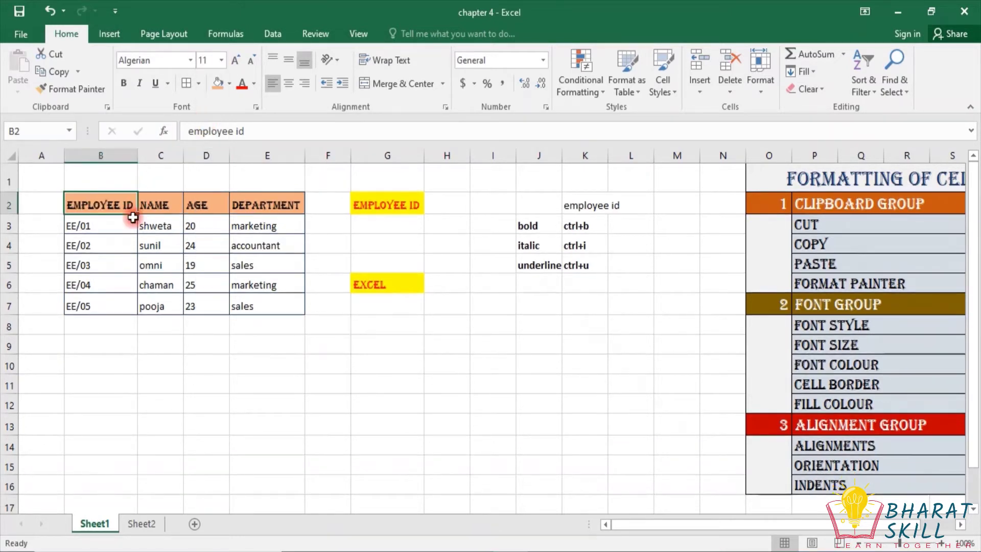
Step: Set the DEPARTMENT header in E2 to font size 12
left_click(207, 156)
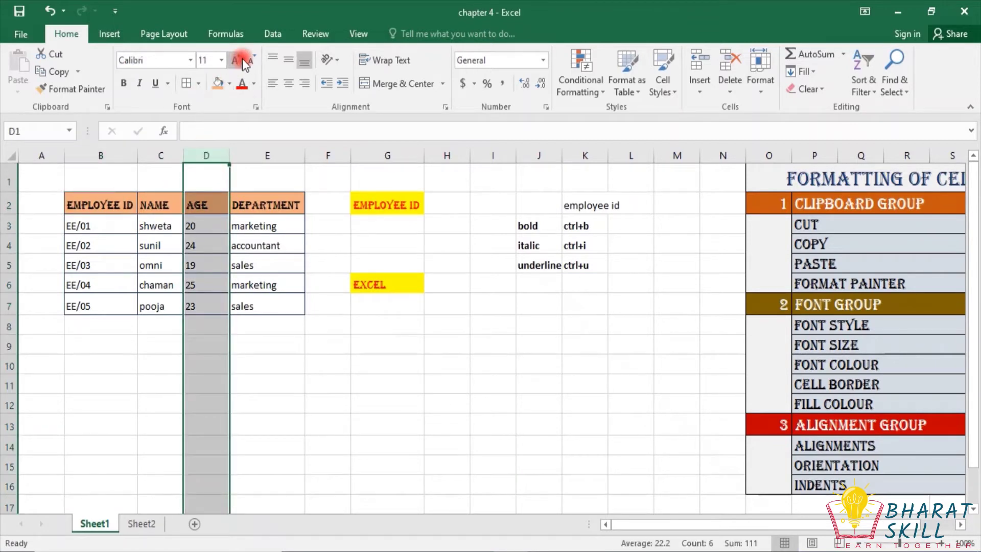
left_click(294, 203)
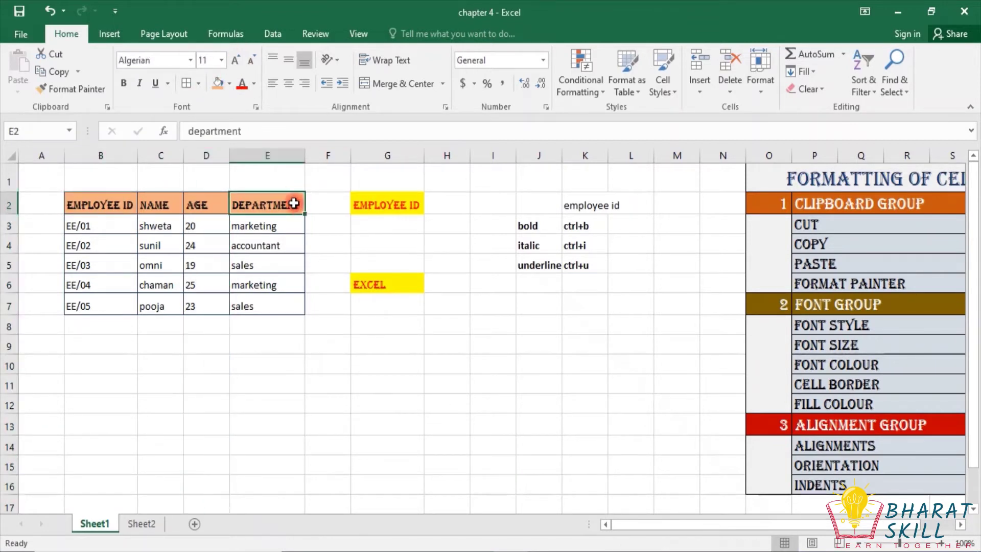
left_click(237, 60)
left_click(237, 60)
left_click(236, 60)
left_click(237, 61)
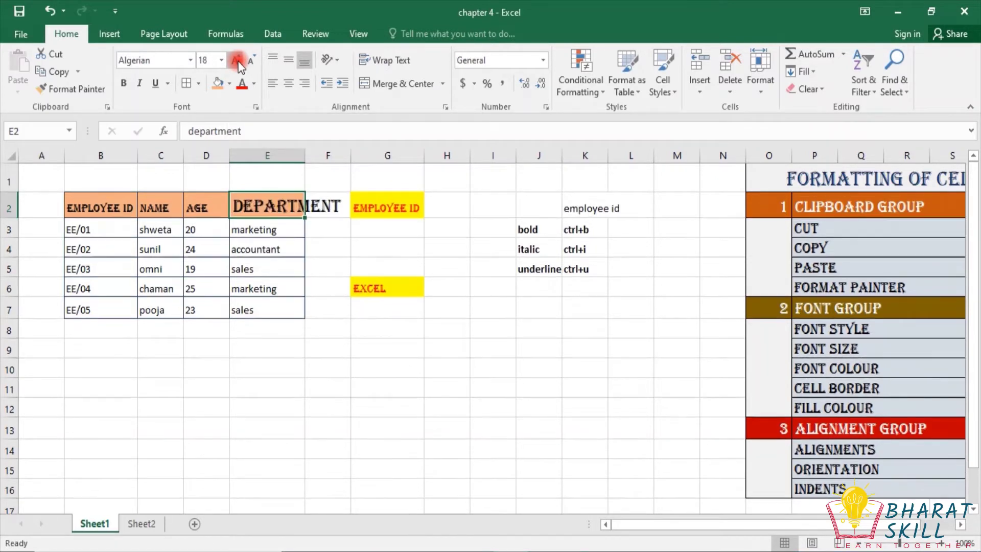
left_click(236, 60)
left_click(236, 60)
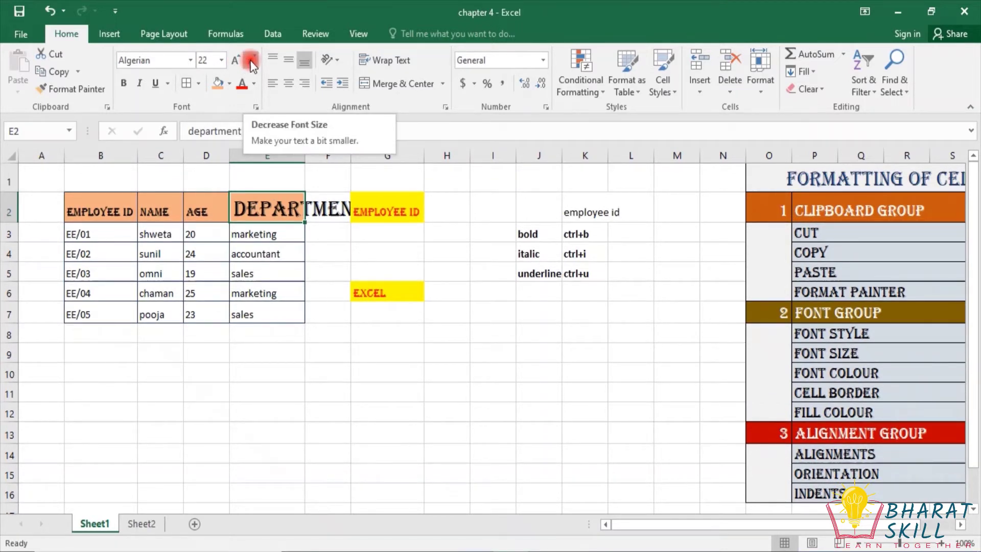
left_click(252, 62)
left_click(252, 61)
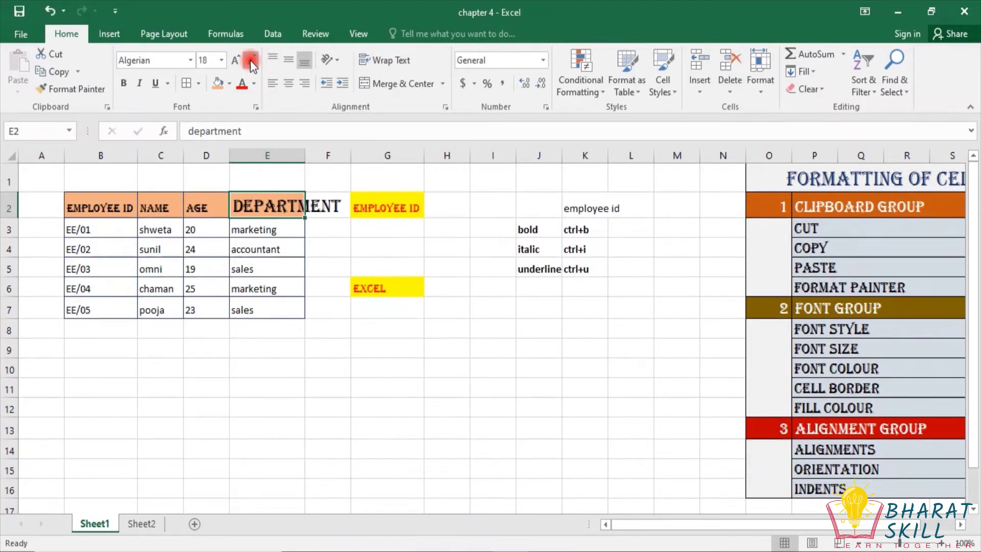
left_click(252, 61)
left_click(252, 61)
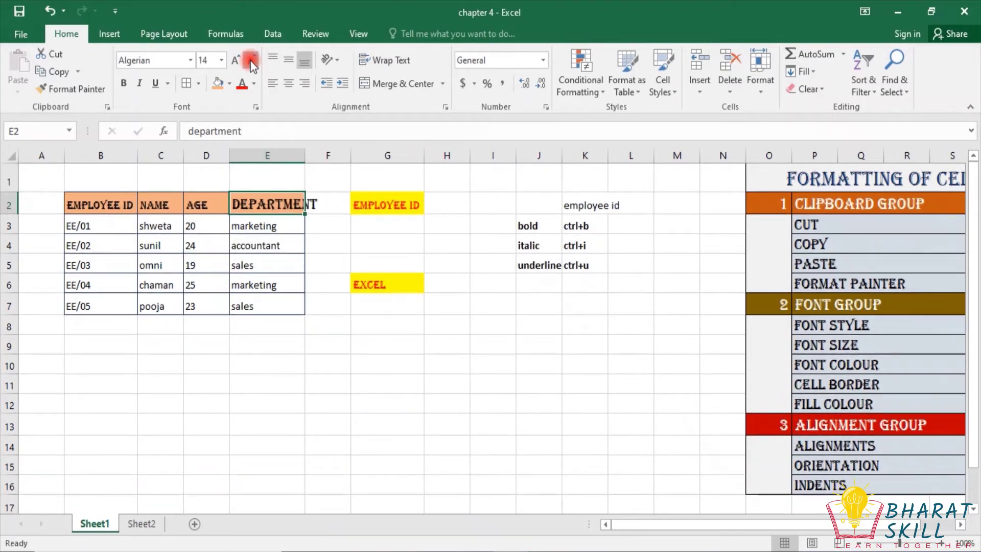
left_click(252, 62)
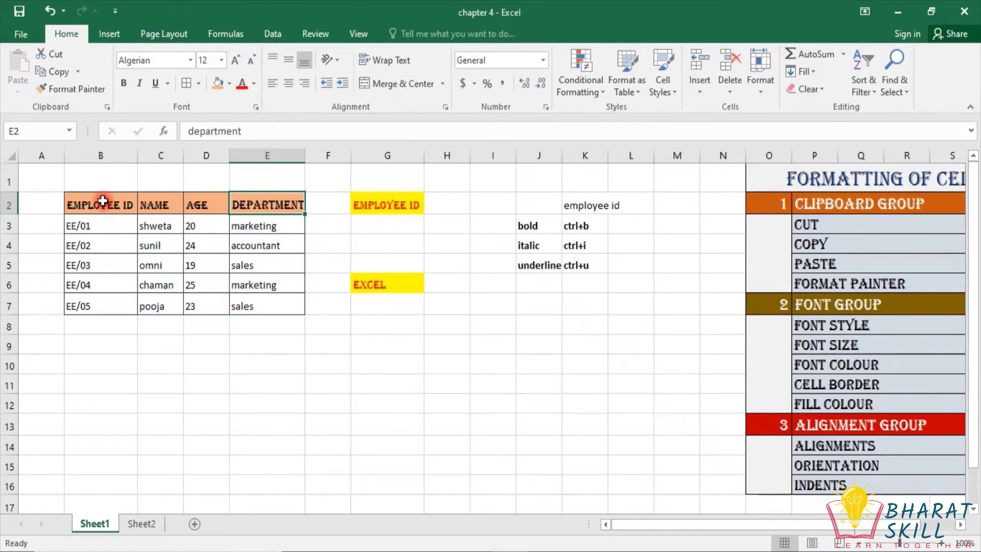
Step: Set the font colour of the EMPLOYEE ID heading in B2 to purple
left_click(254, 83)
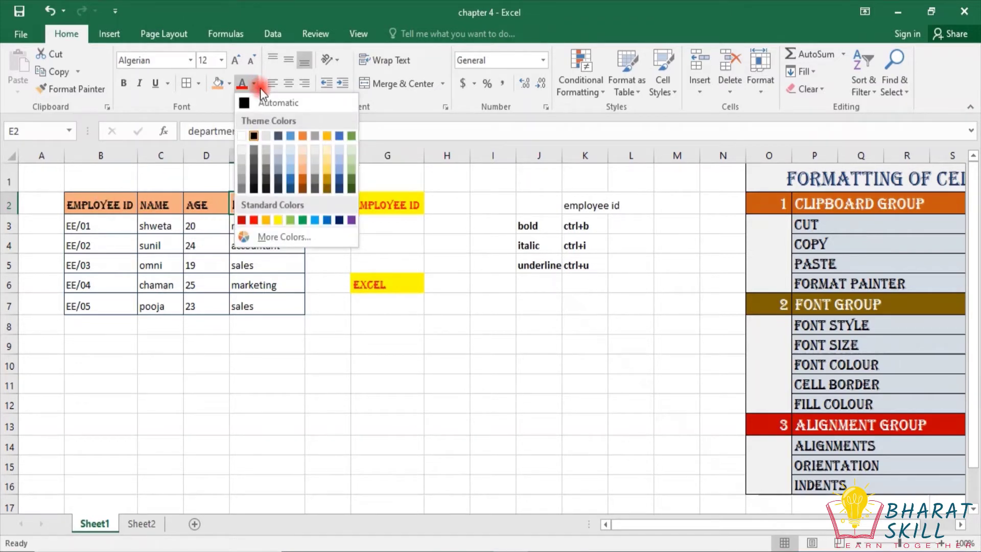
left_click(329, 312)
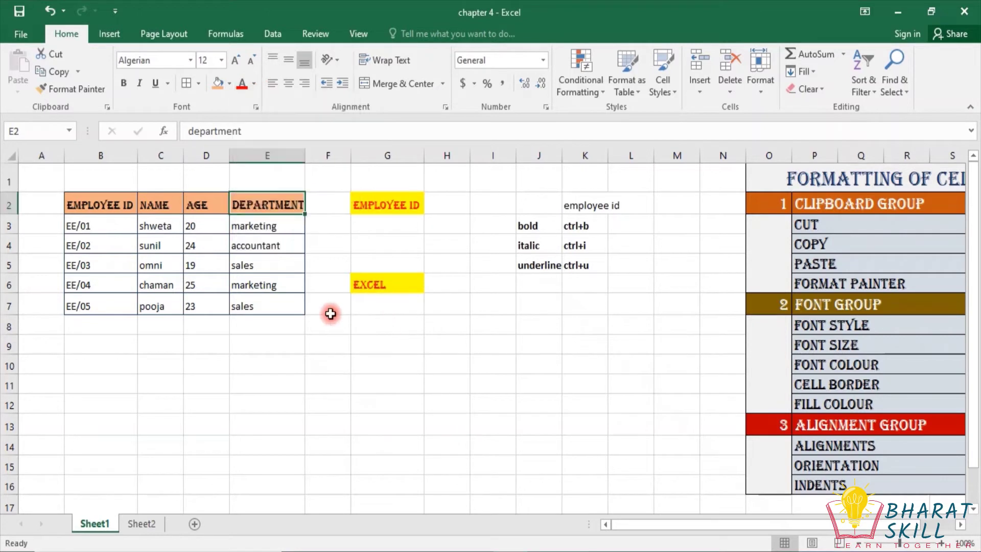
left_click(84, 214)
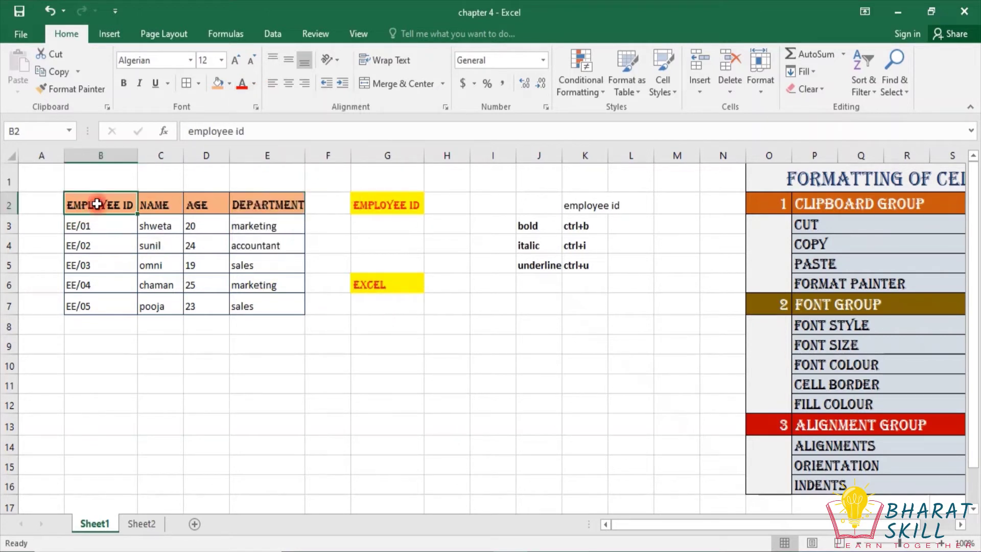
left_click(255, 83)
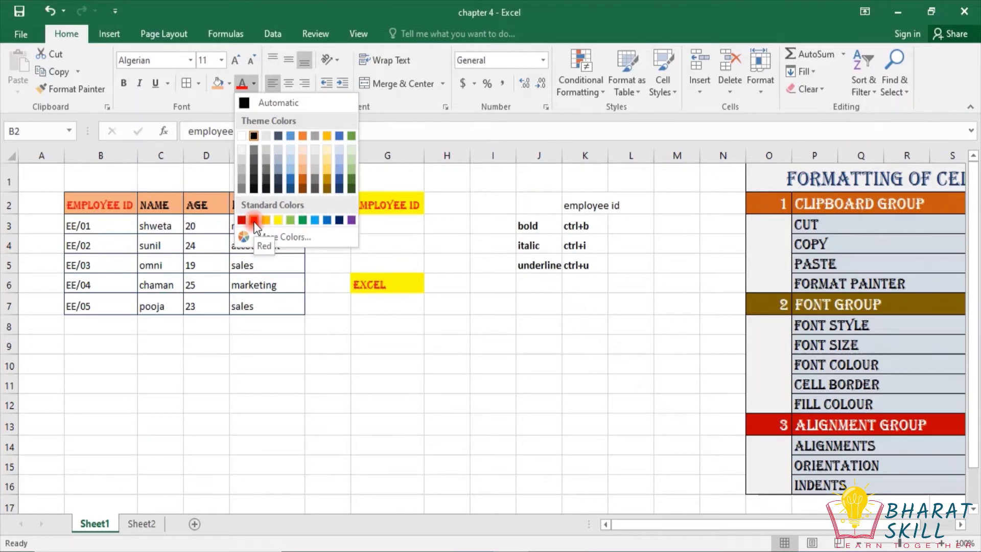
left_click(351, 220)
left_click(329, 224)
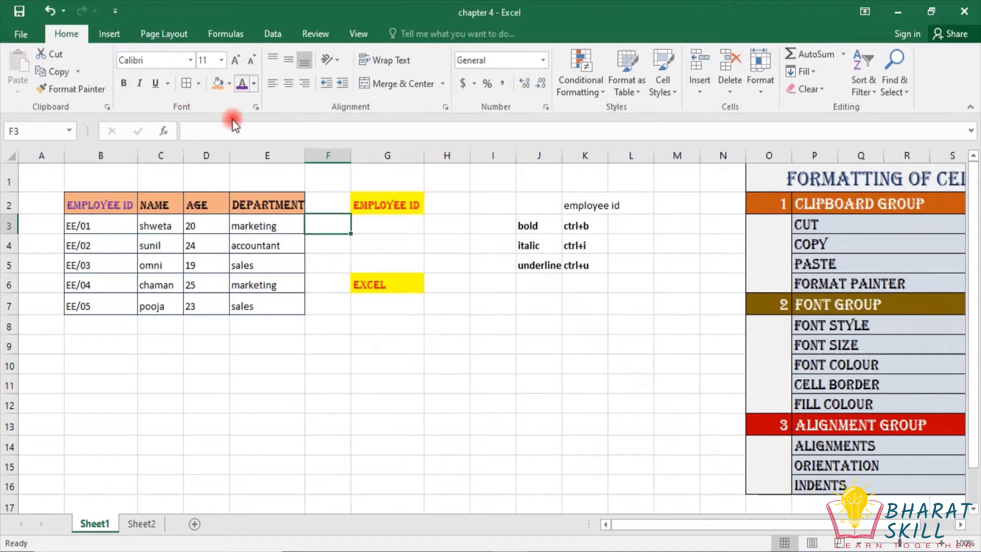
left_click(447, 243)
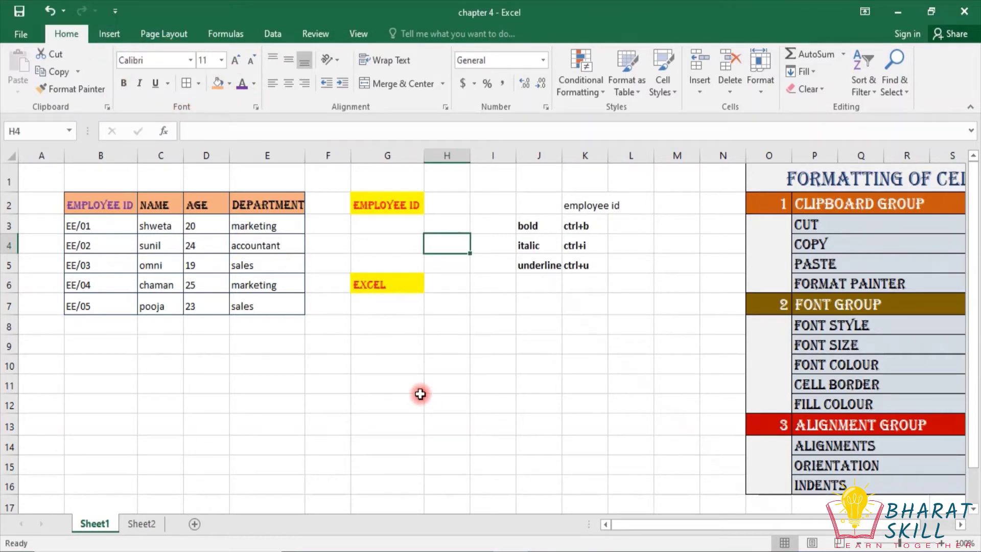
Step: Widen column G by dragging its border and enter 'excel 2019' in cell G9
left_click(363, 366)
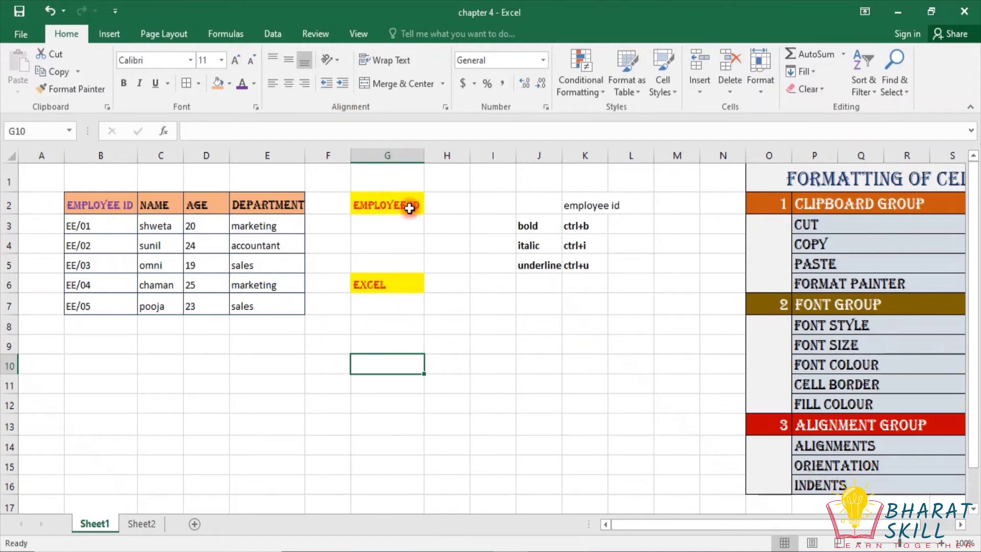
left_click_drag(424, 156, 446, 161)
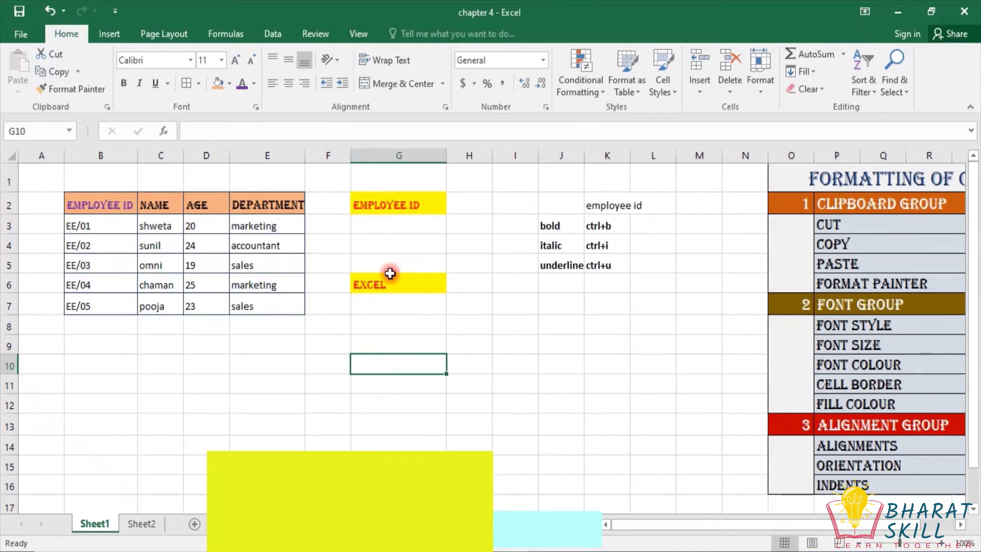
left_click(397, 340)
left_click(394, 324)
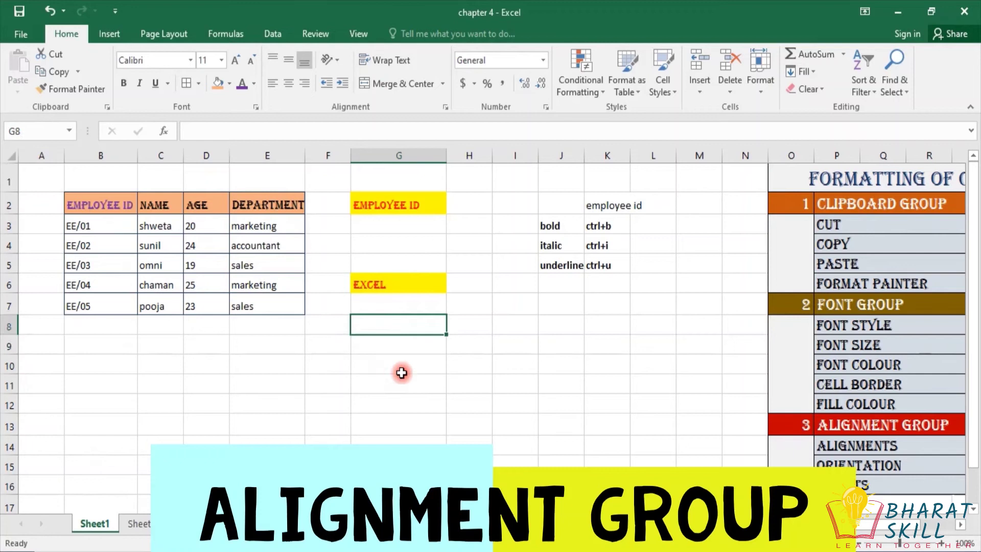
left_click(387, 348)
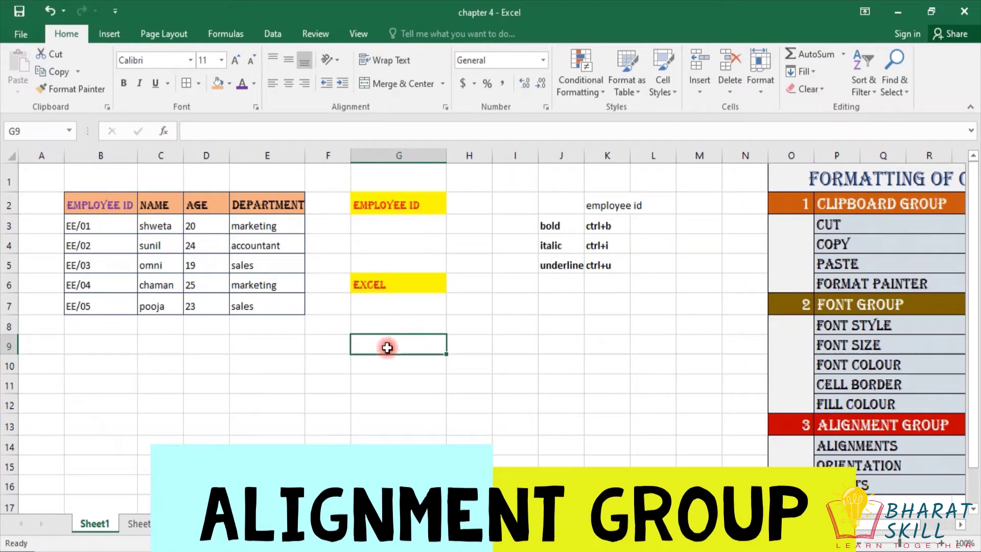
type("exc")
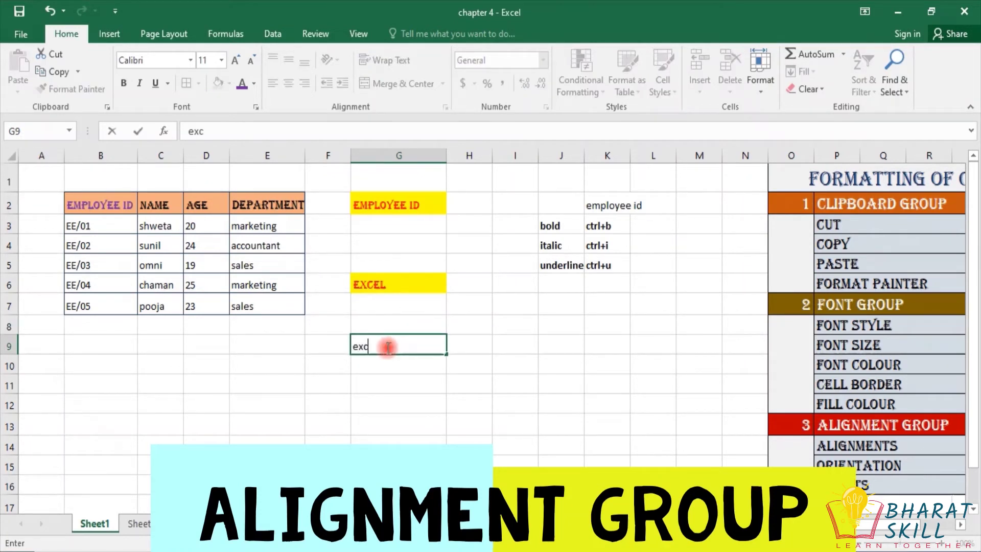
type("el ")
type("2019")
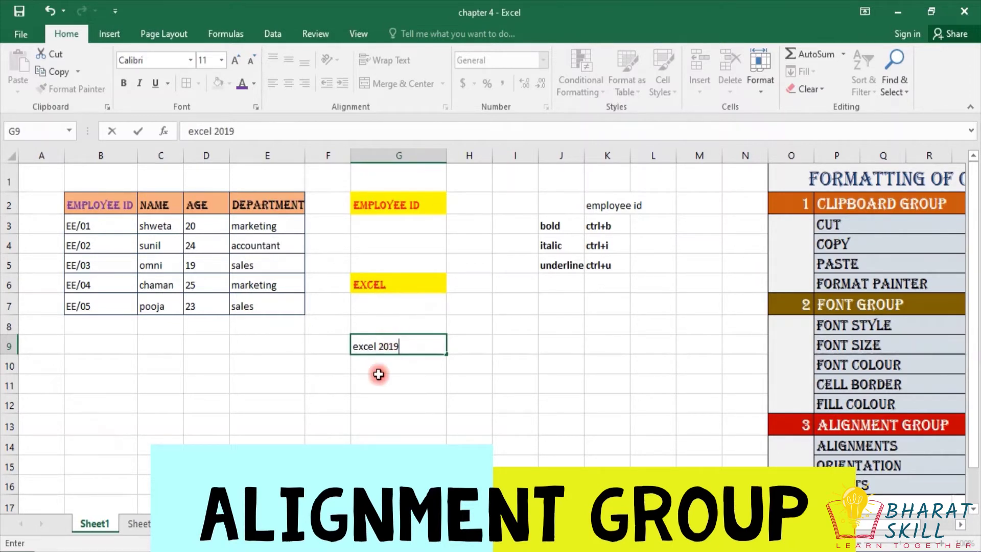
left_click(384, 373)
left_click(385, 347)
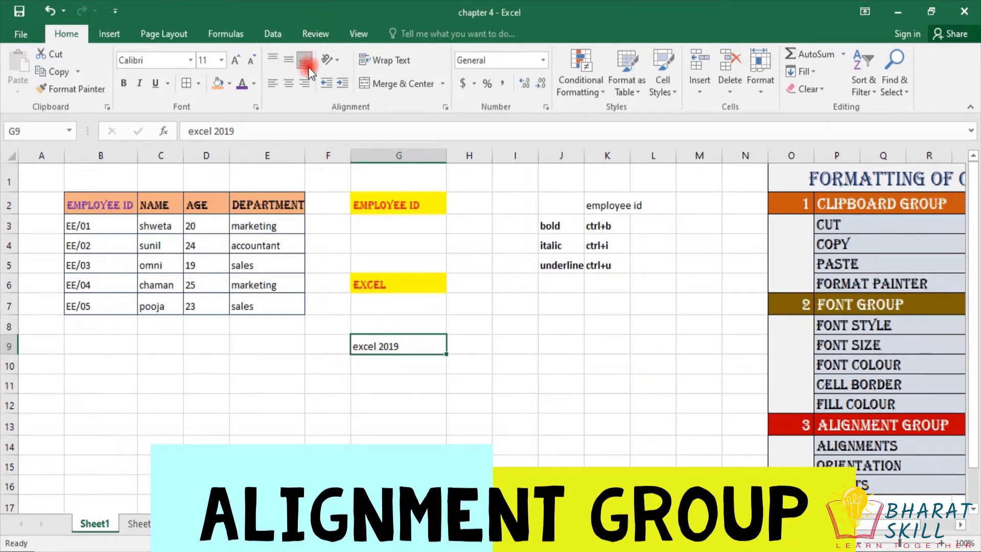
Step: Try middle alignment on G9's 'excel 2019', settle on top alignment, and zoom in
left_click(290, 60)
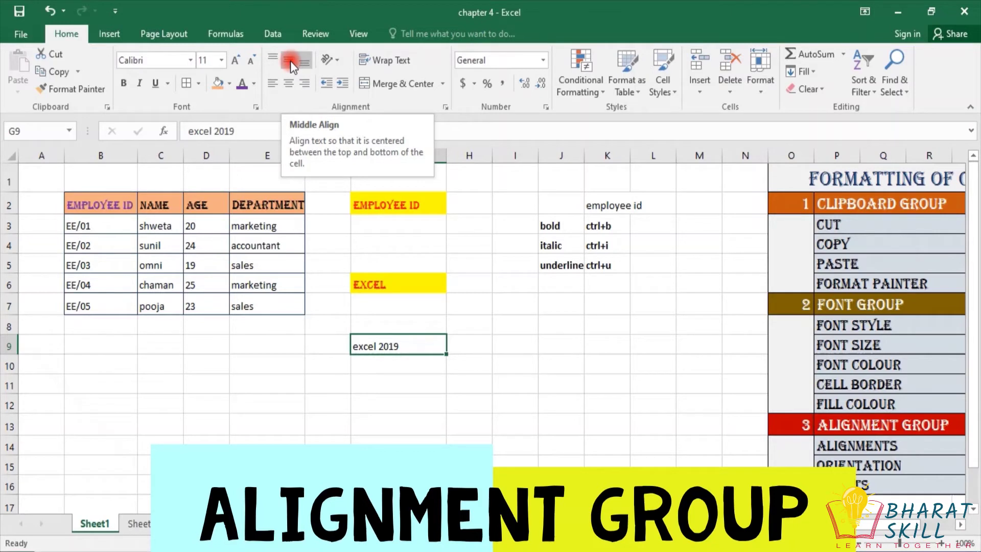
left_click(290, 60)
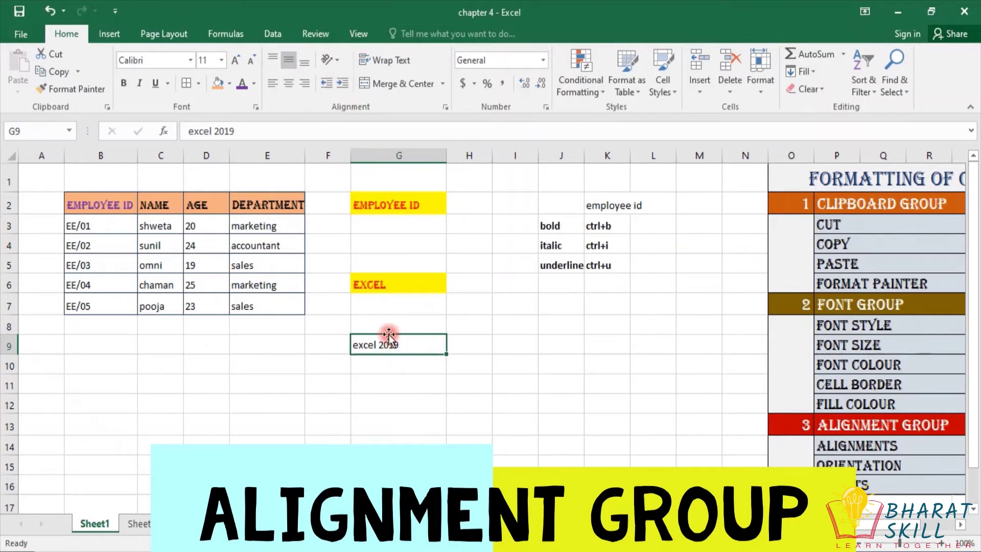
left_click(271, 55)
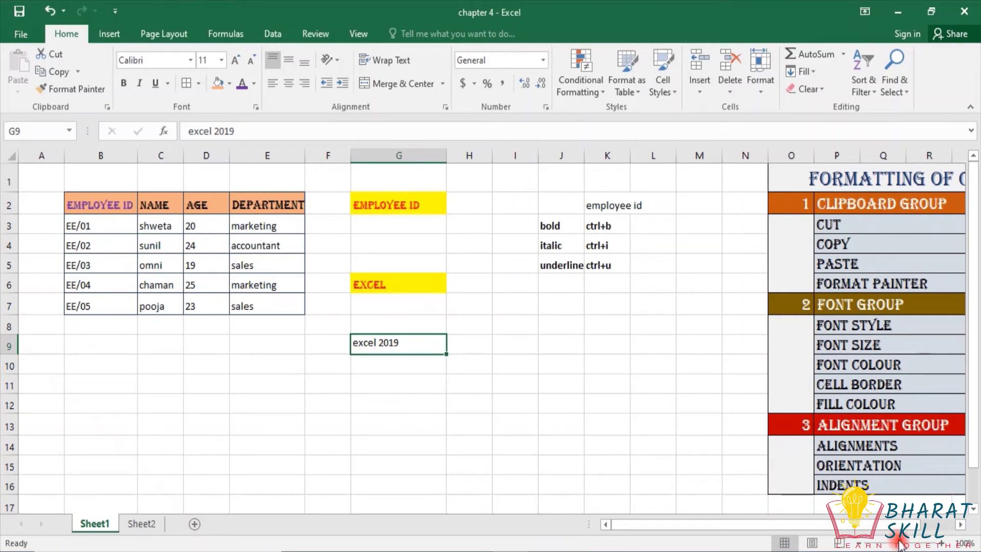
mouse_move(899, 546)
left_mouse_down()
mouse_move(919, 544)
mouse_move(911, 545)
left_mouse_up()
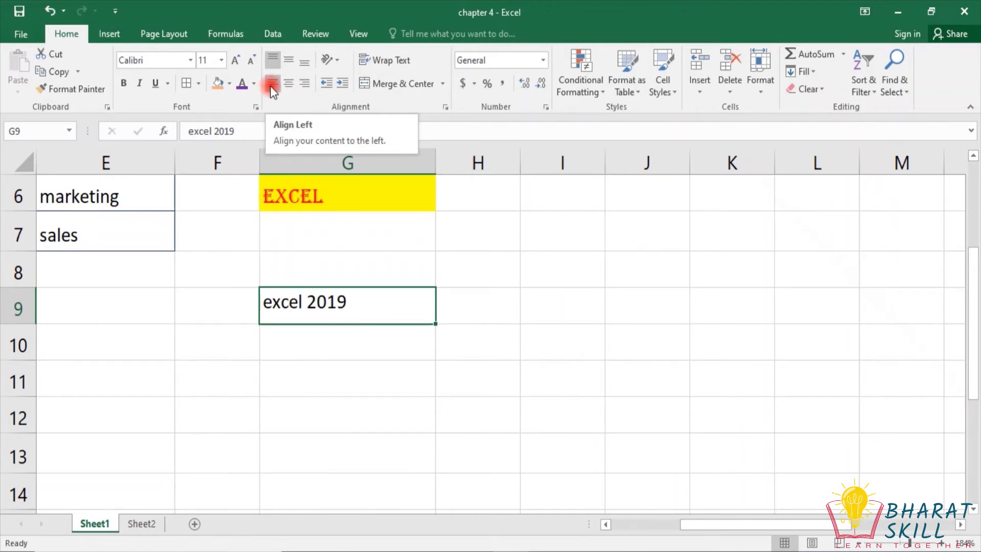
Step: Try centre and right alignment on G9's 'excel 2019', finishing with it left-aligned
left_click(271, 86)
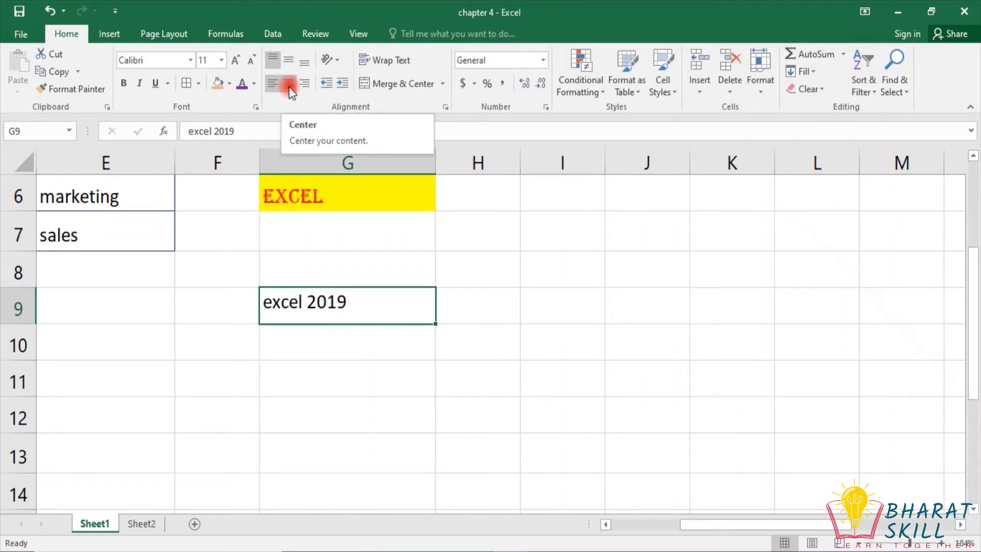
left_click(290, 87)
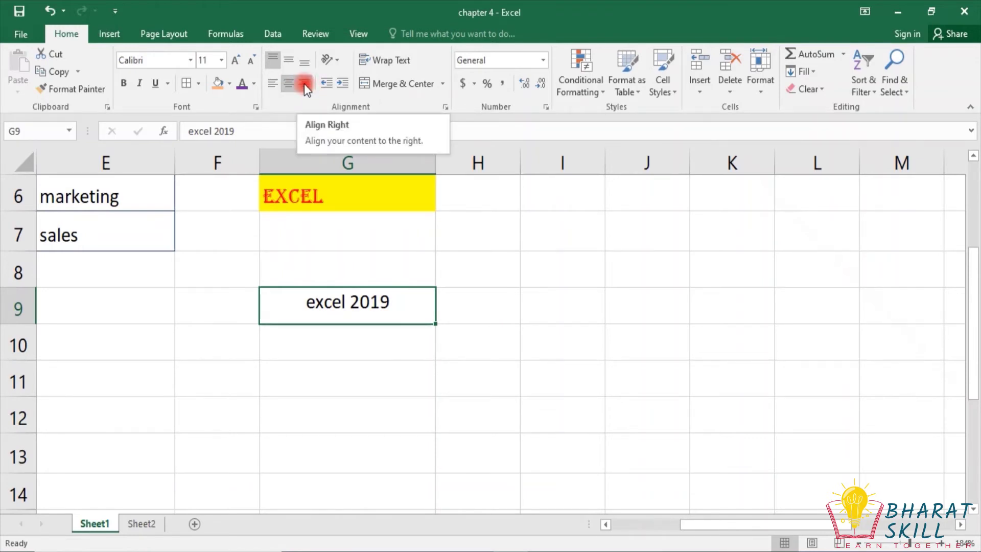
left_click(305, 84)
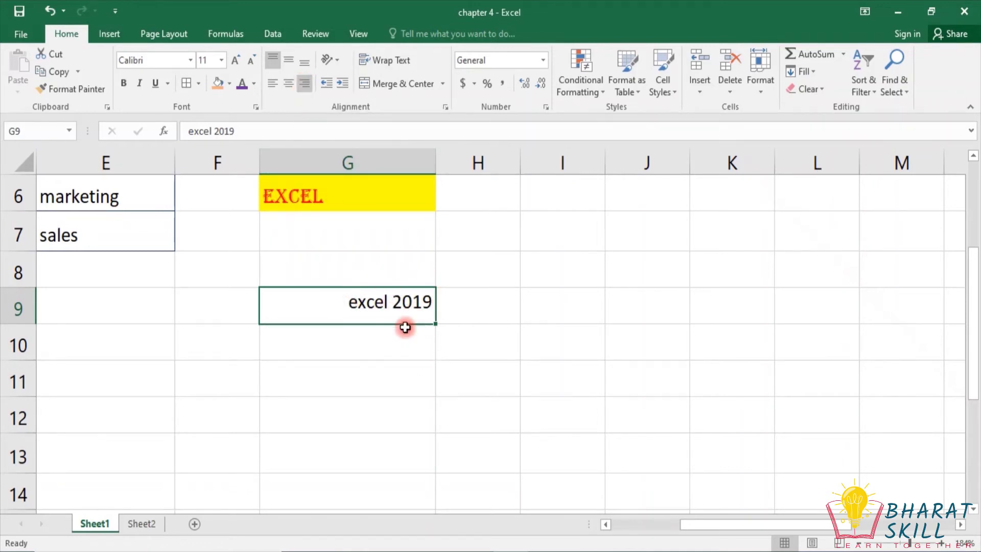
left_click(286, 89)
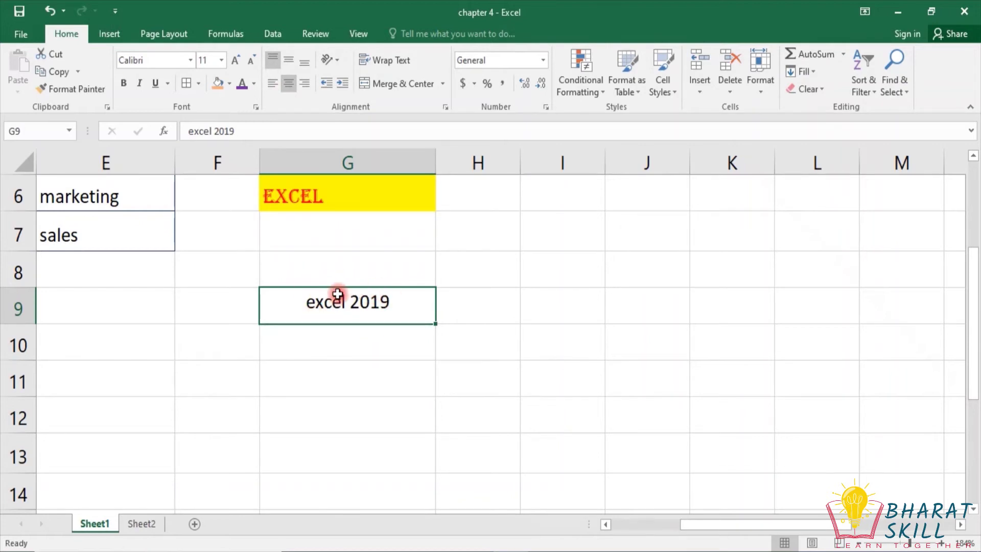
left_click(273, 85)
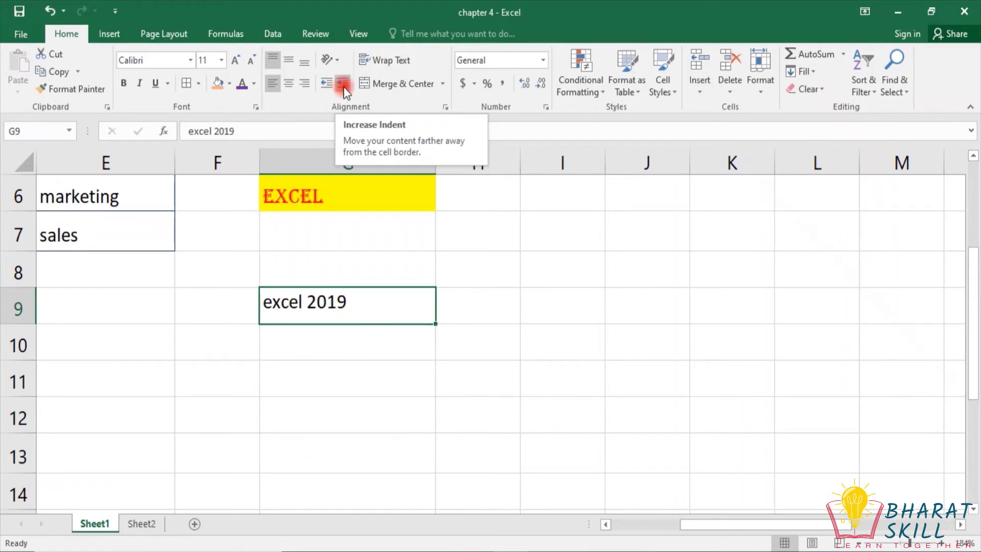
Step: Increase the indent on G9's 'excel 2019' repeatedly, pushing it well to the right
left_click(343, 88)
left_click(344, 88)
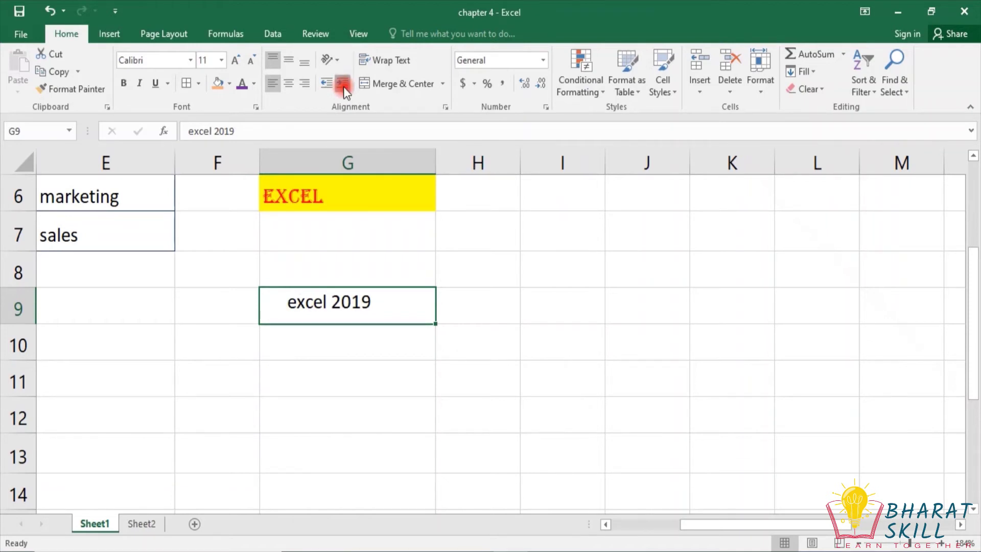
left_click(343, 88)
left_click(343, 88)
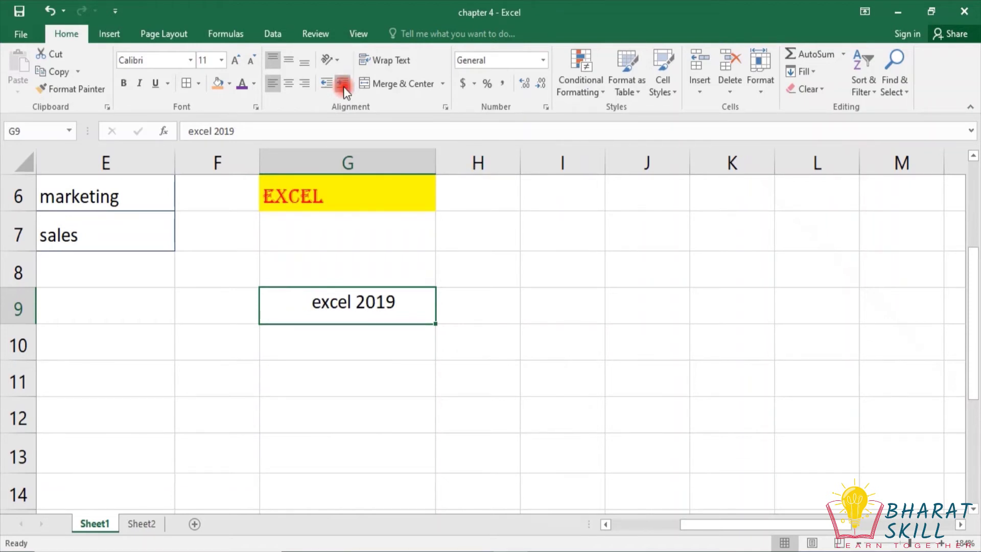
left_click(341, 85)
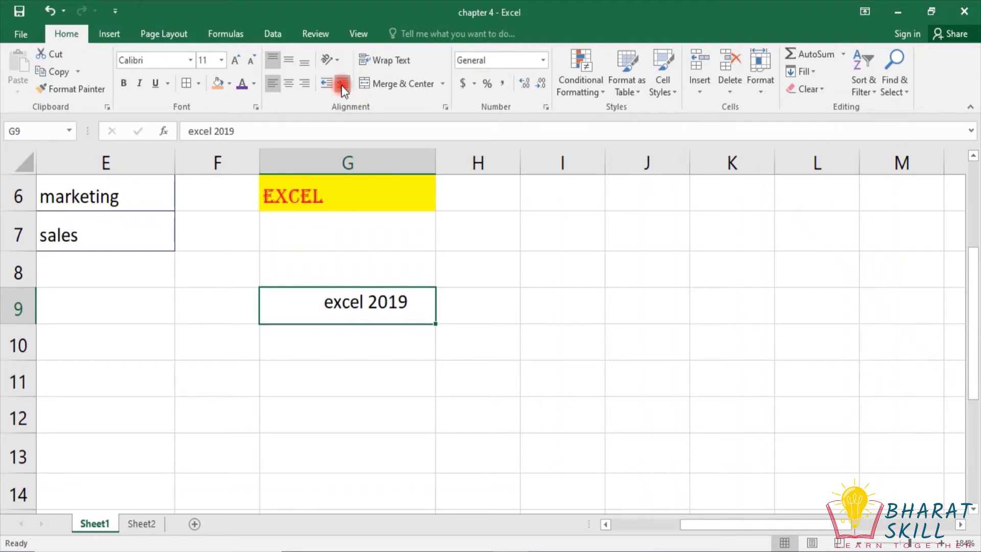
left_click(341, 85)
left_click(341, 85)
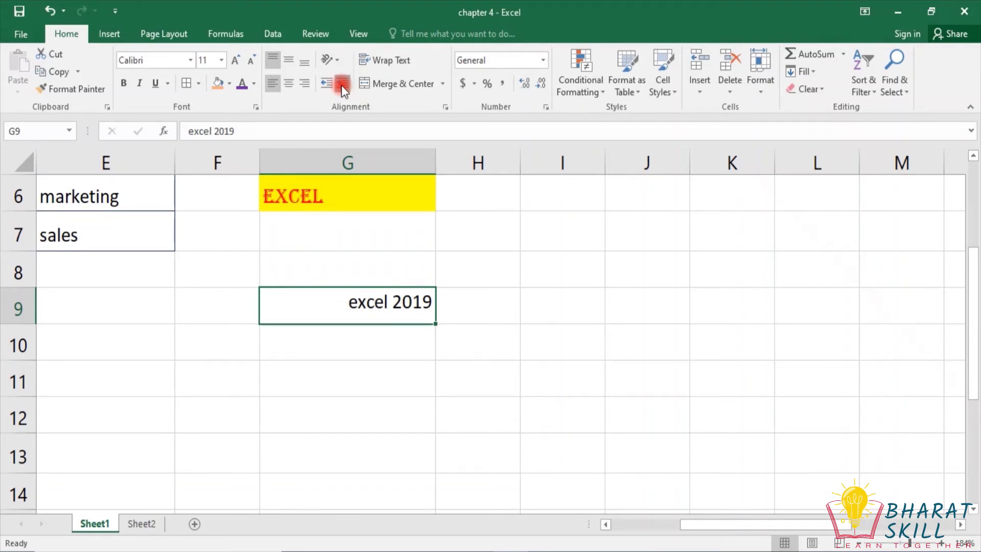
left_click(341, 85)
left_click(341, 85)
left_click(341, 85)
left_click(341, 85)
left_click(341, 85)
left_click(342, 84)
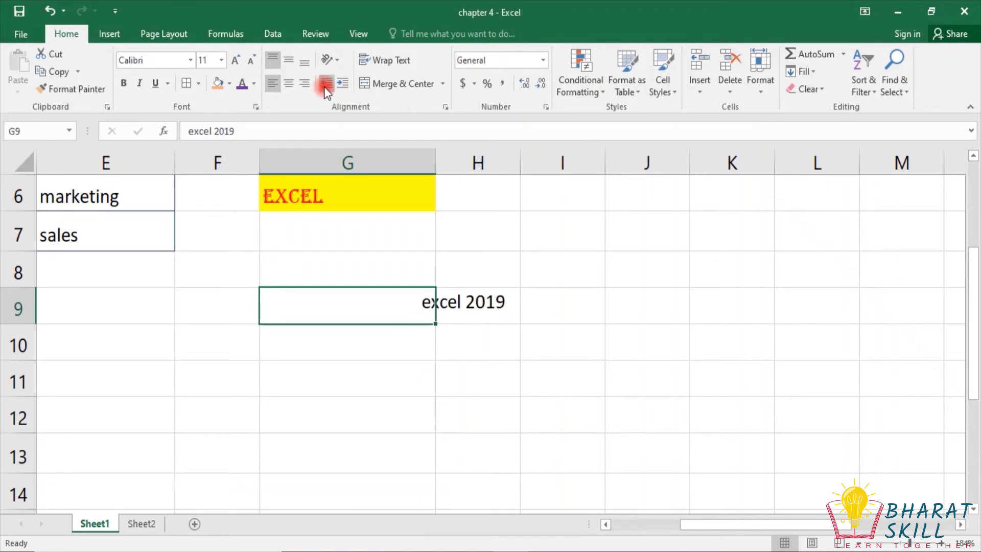
Step: Decrease the indent on G9 back down, leaving one indent step
left_click(325, 84)
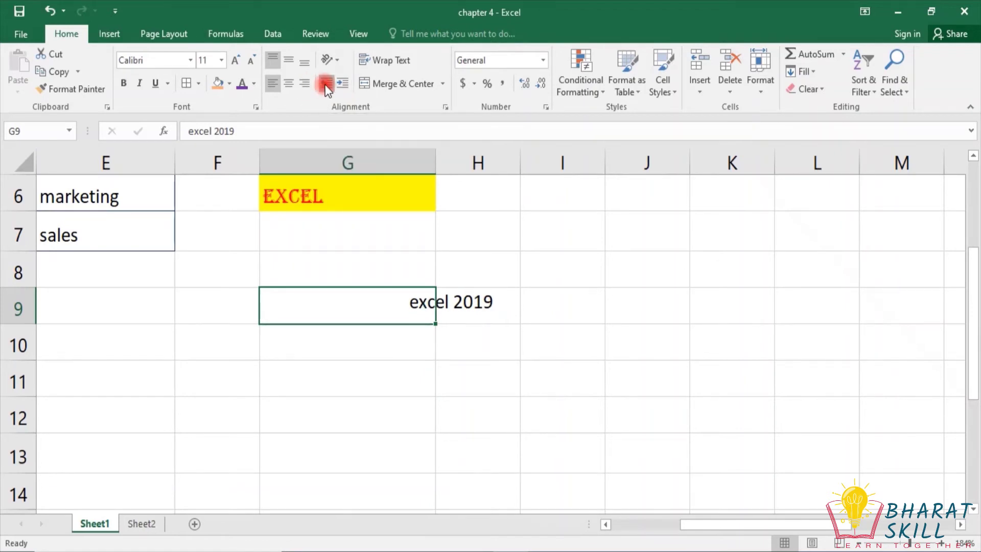
left_click(325, 84)
left_click(325, 85)
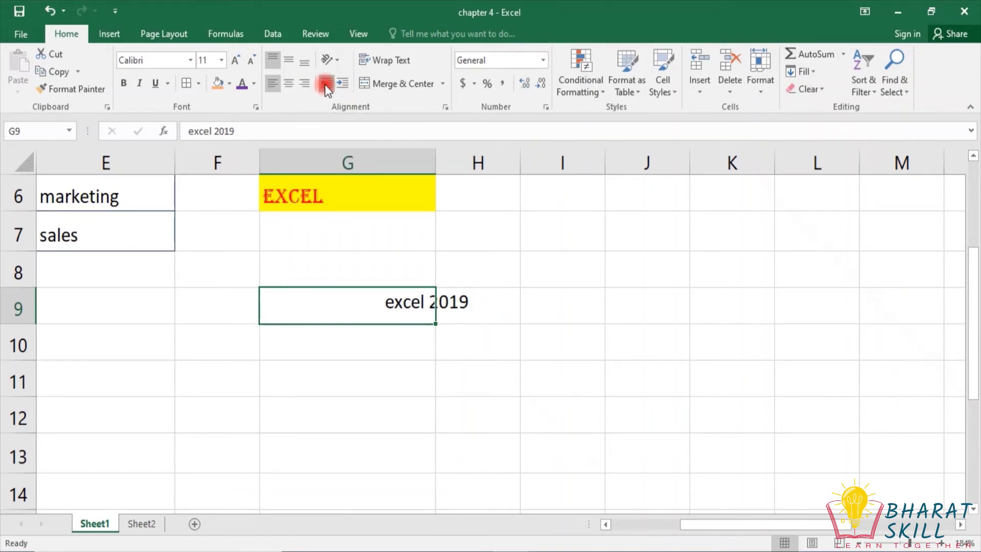
left_click(325, 84)
left_click(326, 84)
left_click(326, 84)
left_click(325, 84)
left_click(325, 84)
left_click(326, 85)
left_click(325, 84)
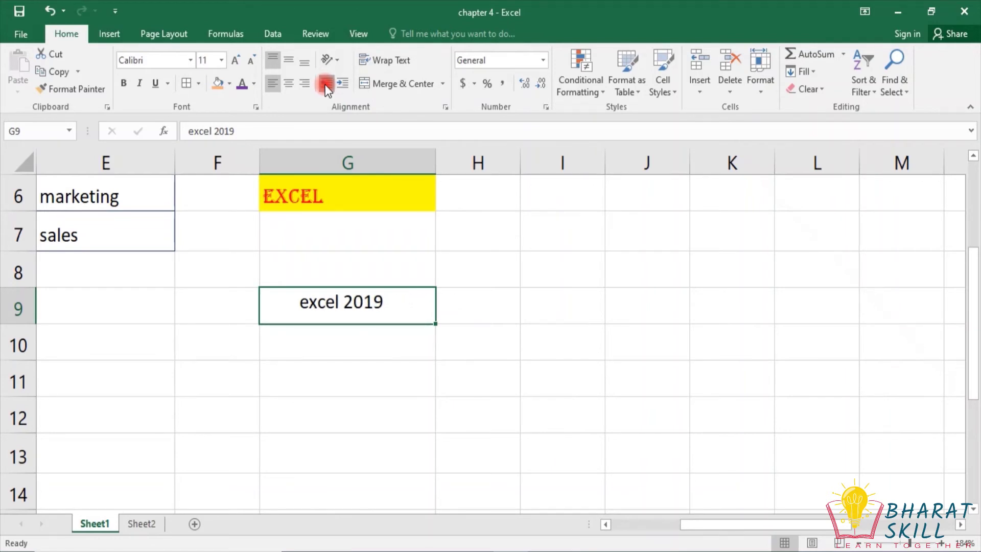
left_click(325, 84)
left_click(326, 84)
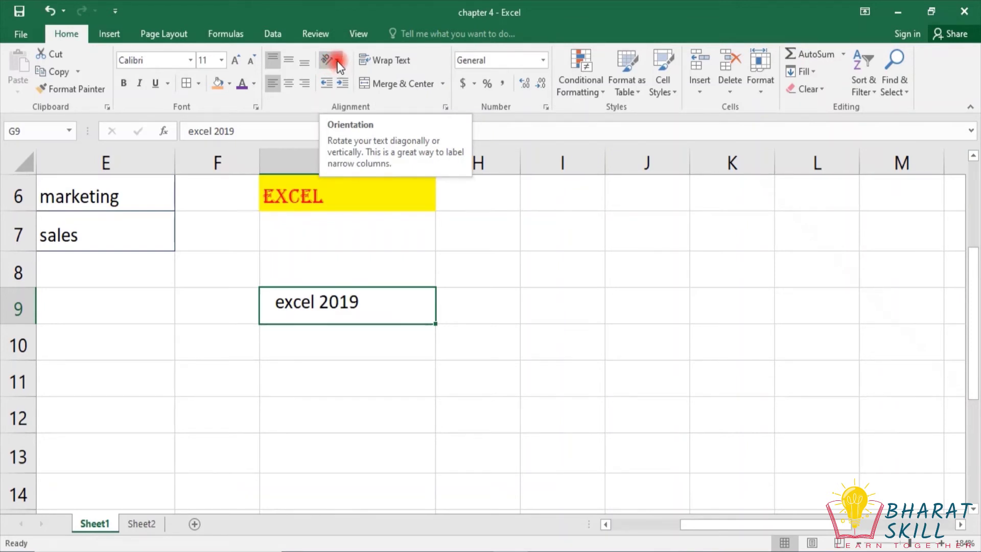
Step: Apply Vertical Text orientation to G9, stacking 'excel 2019' letter by letter
left_click(338, 62)
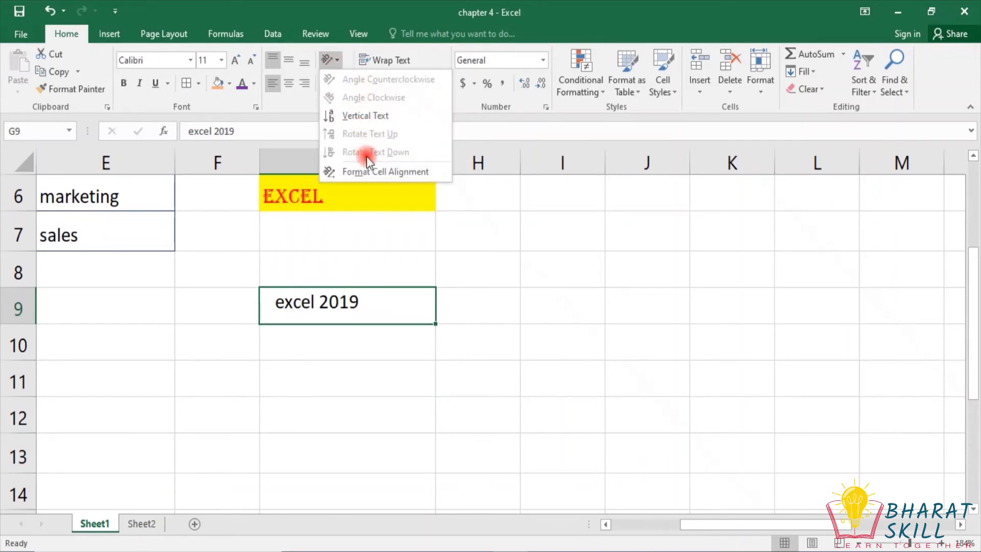
left_click(363, 115)
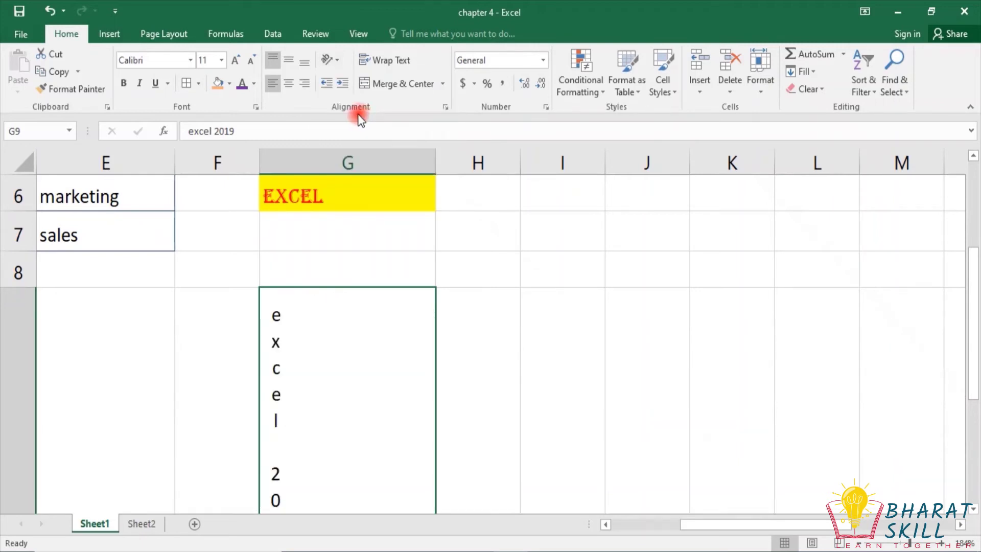
scroll(304, 292, "down", 3)
scroll(305, 289, "down", 1)
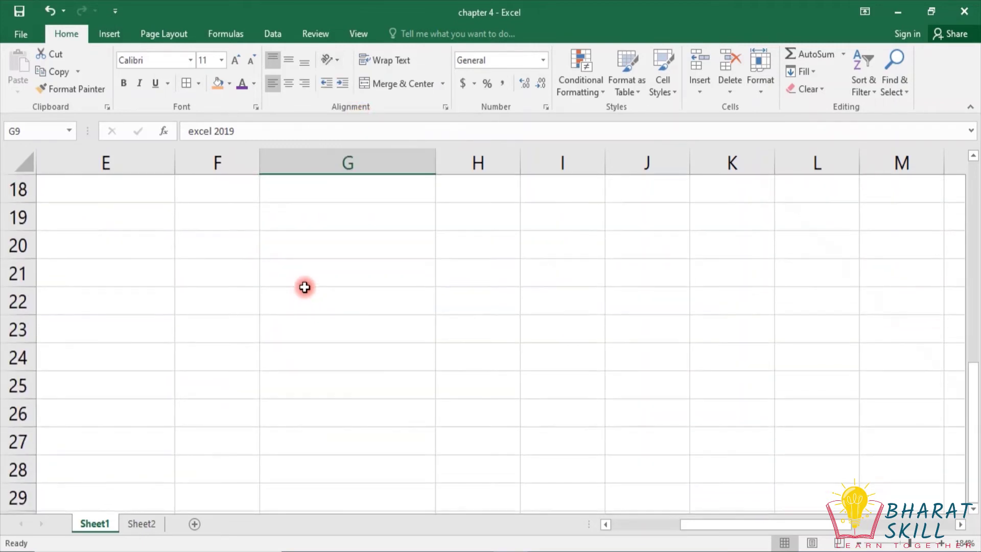
scroll(304, 285, "up", 3)
scroll(303, 285, "up", 3)
scroll(302, 288, "down", 3)
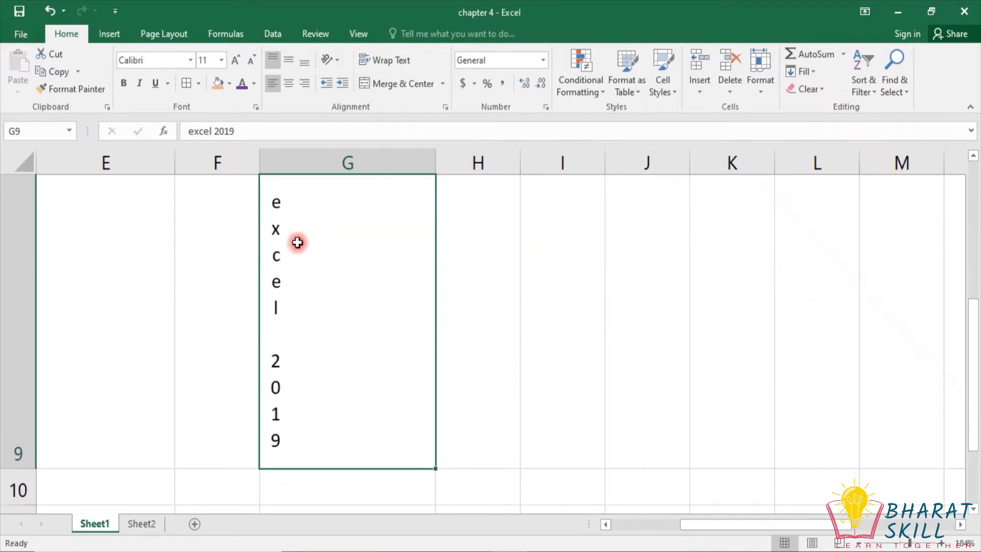
Step: Turn Vertical Text off on G9 and bring up the Format Cells alignment settings
left_click(338, 62)
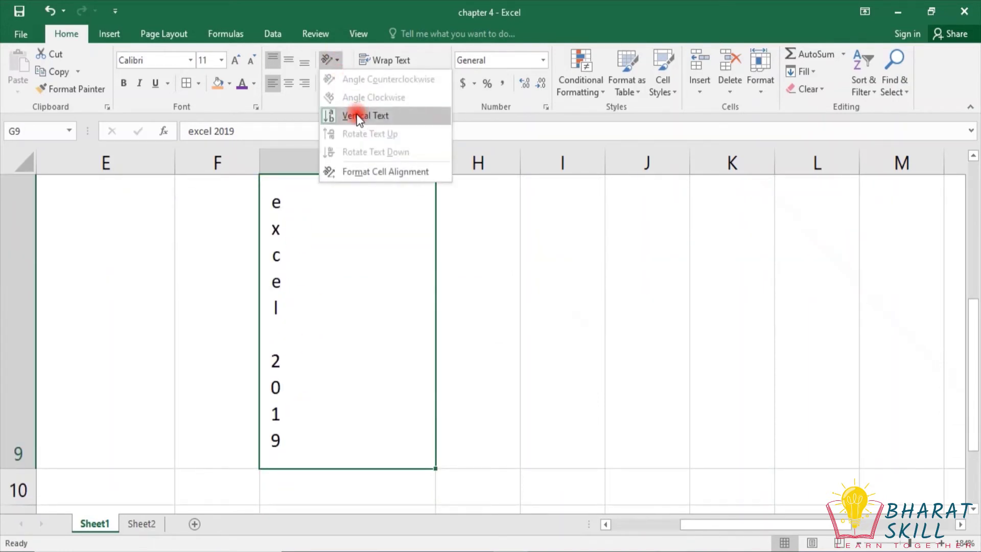
left_click(366, 112)
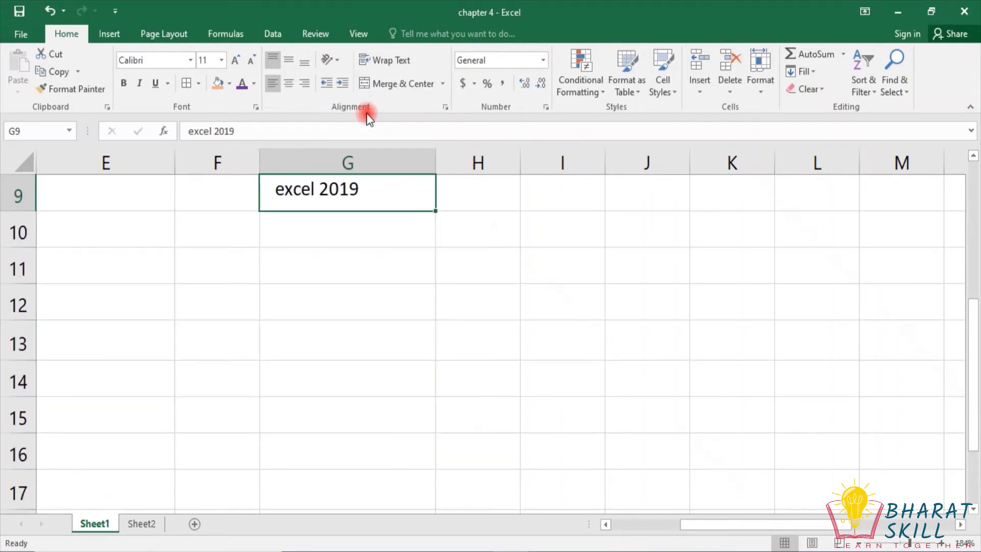
scroll(347, 168, "up", 2)
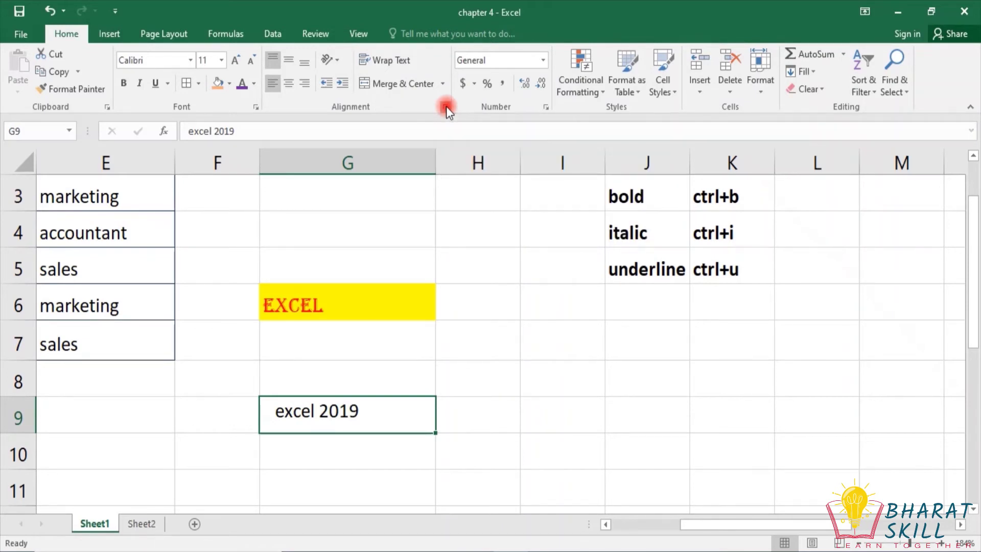
left_click(447, 106)
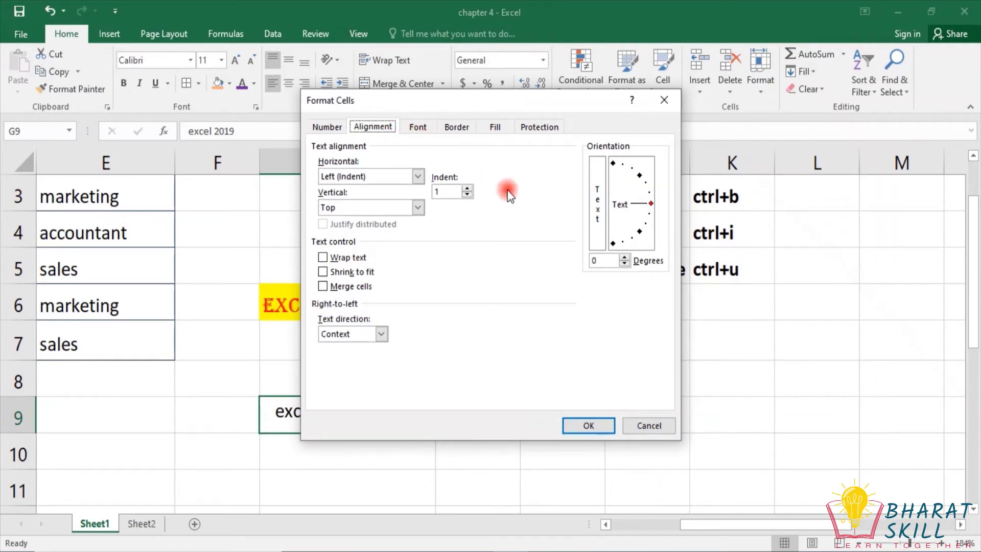
Step: Rotate G9's 'excel 2019' upward to 26 degrees in Format Cells and apply it
left_click(596, 260)
key("BackSpace")
left_click(624, 257)
mouse_move(635, 186)
left_mouse_down()
mouse_move(643, 205)
mouse_move(639, 191)
left_mouse_up()
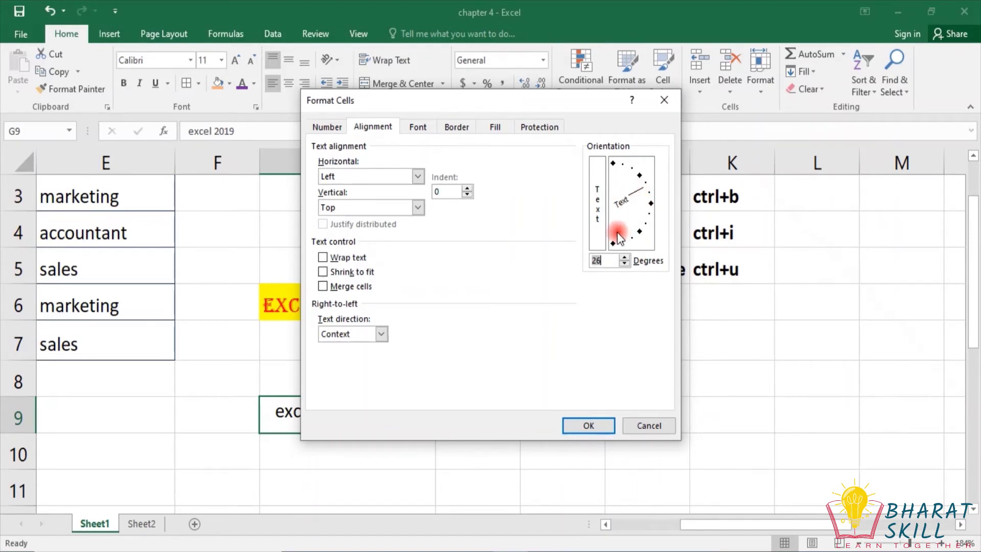
left_click(593, 421)
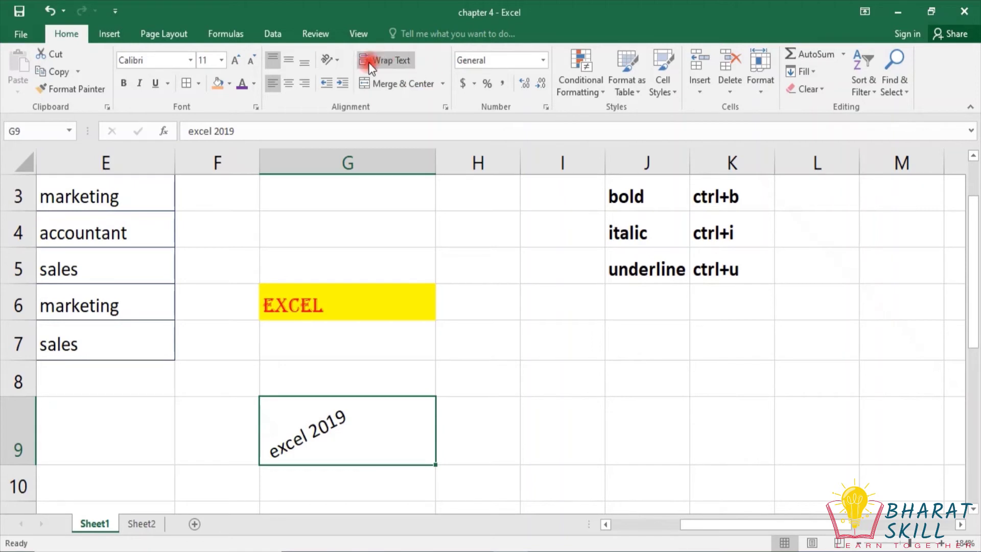
Step: Apply Angle Counterclockwise, then Angle Clockwise, to G9's text
left_click(339, 59)
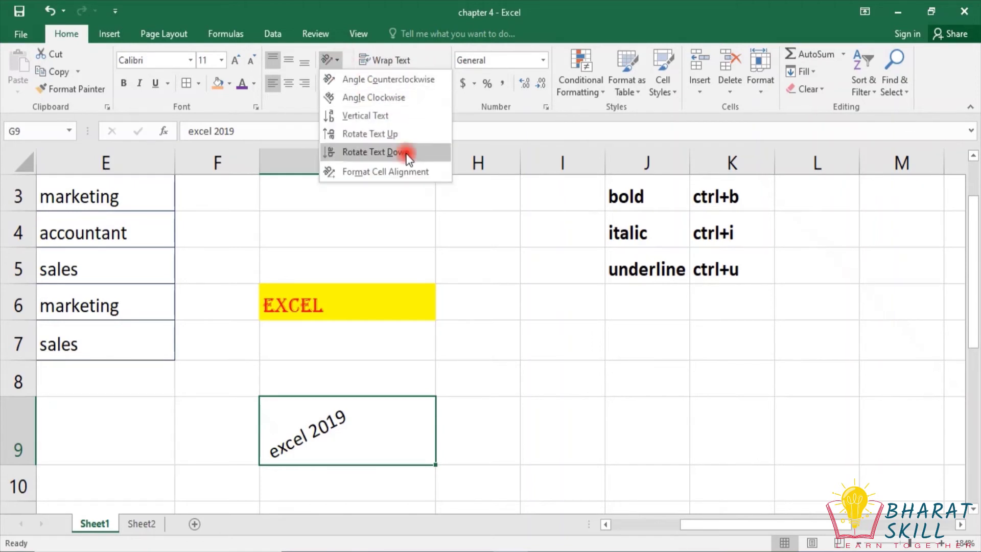
left_click(376, 83)
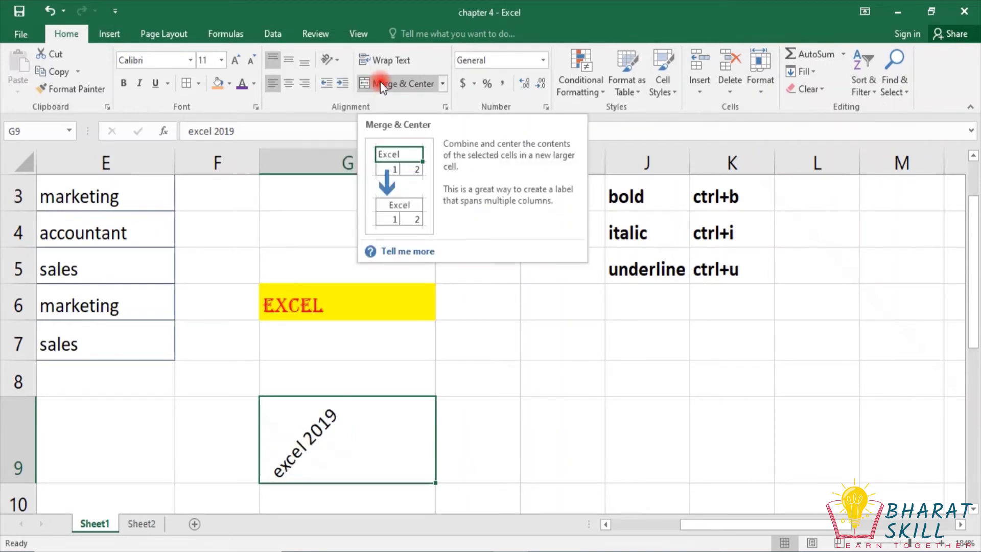
left_click(340, 60)
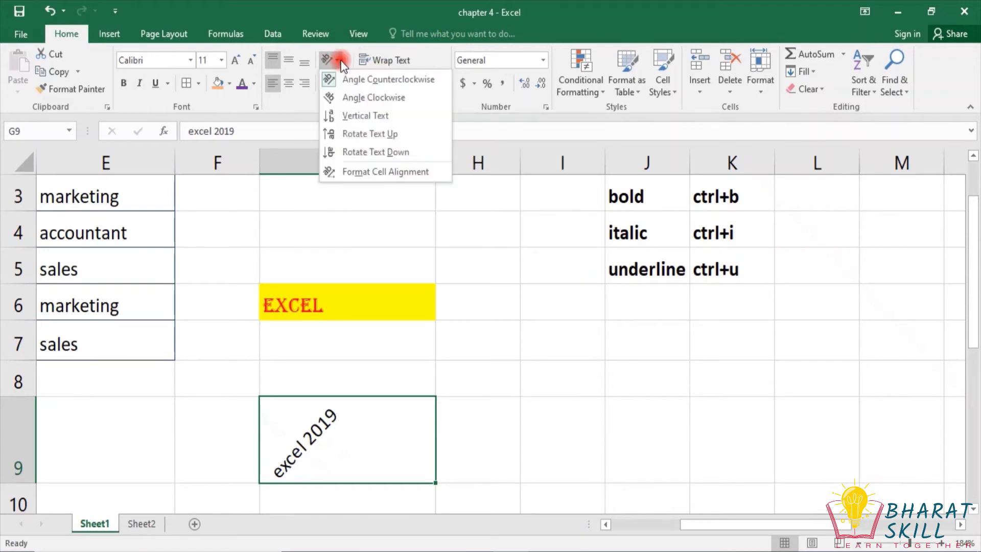
left_click(370, 99)
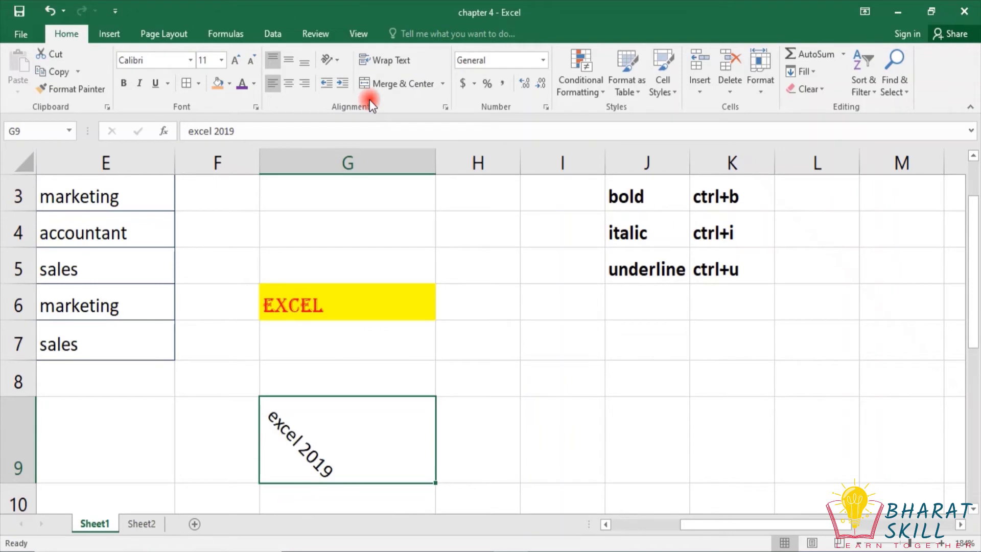
Step: Rotate G9's text to read upward, then downward
left_click(338, 61)
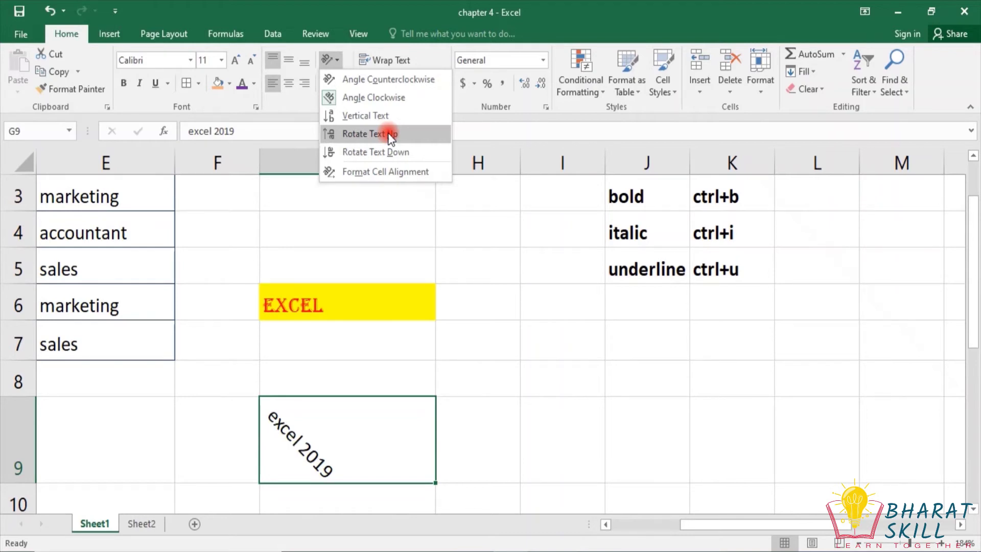
left_click(391, 137)
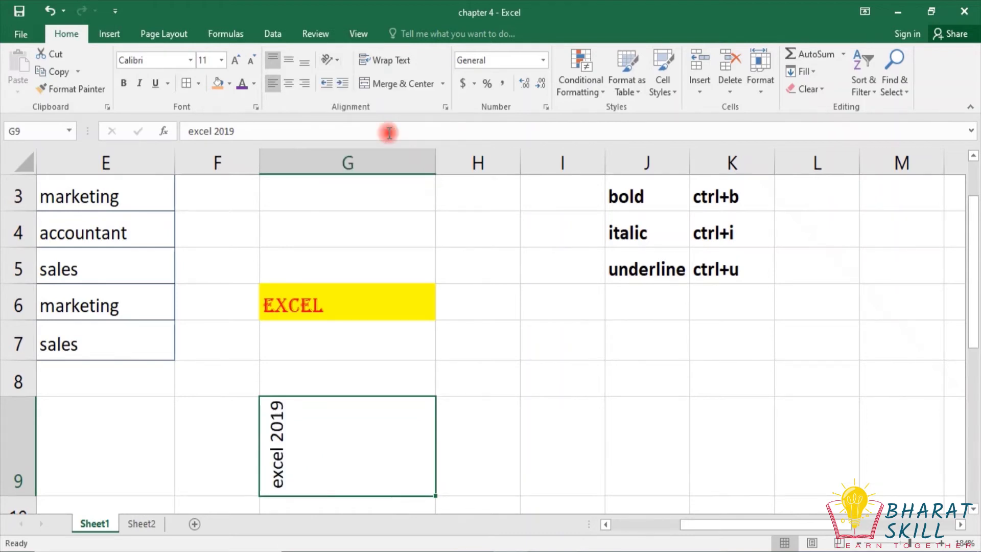
left_click(340, 60)
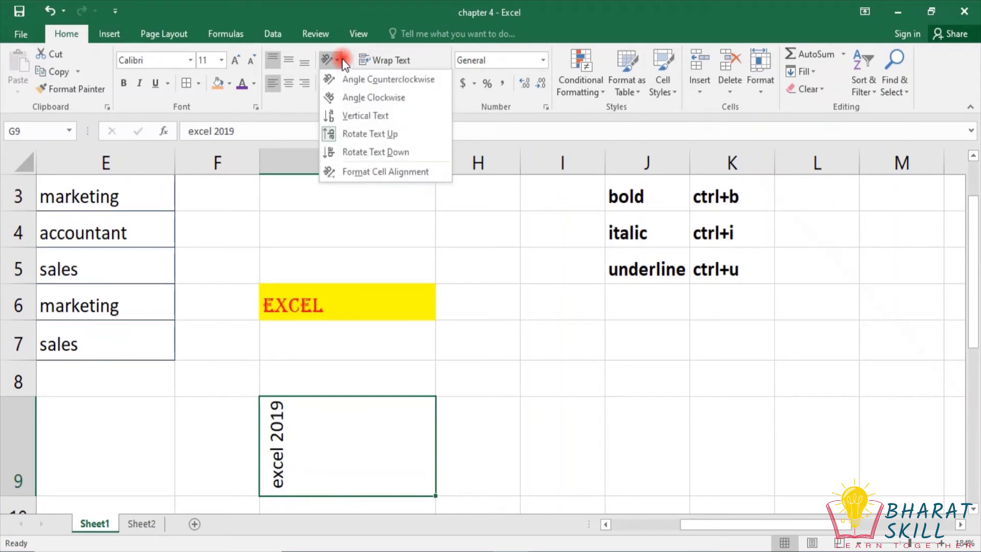
left_click(361, 151)
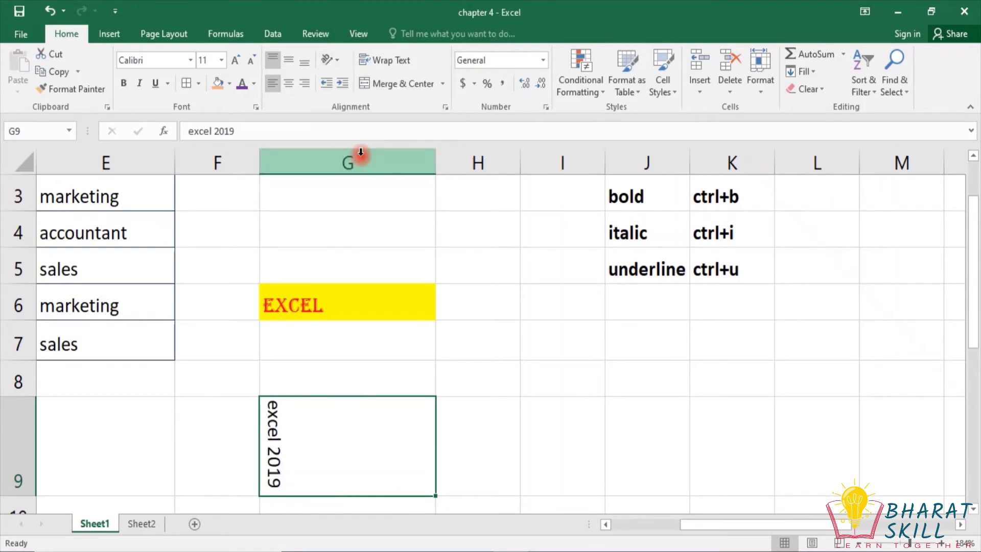
Step: Toggle Vertical Text on and off, returning G9's text to horizontal
left_click(332, 60)
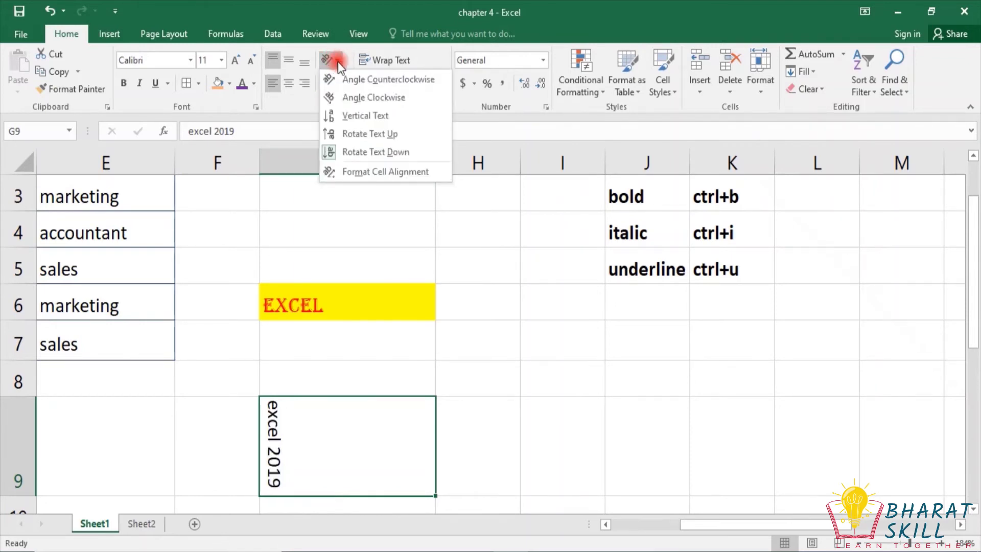
left_click(378, 115)
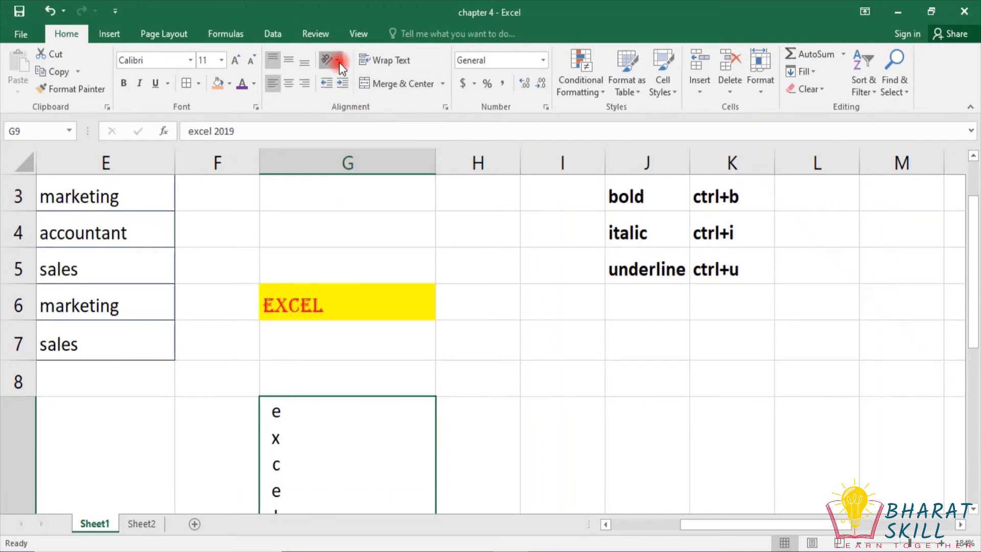
left_click(339, 62)
left_click(364, 117)
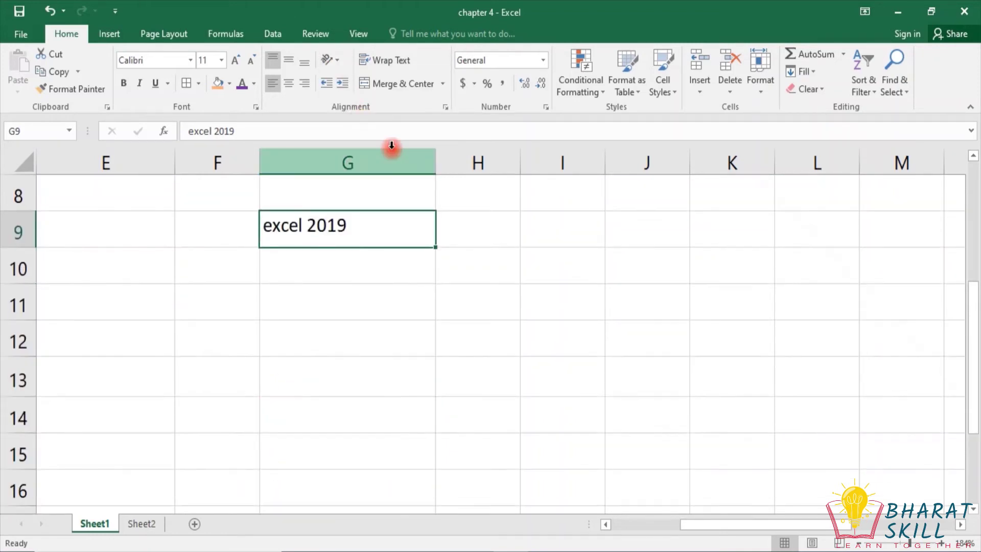
Step: Zoom out to see the whole sheet, then move to Sheet2 with the employee table
scroll(435, 267, "up", 3)
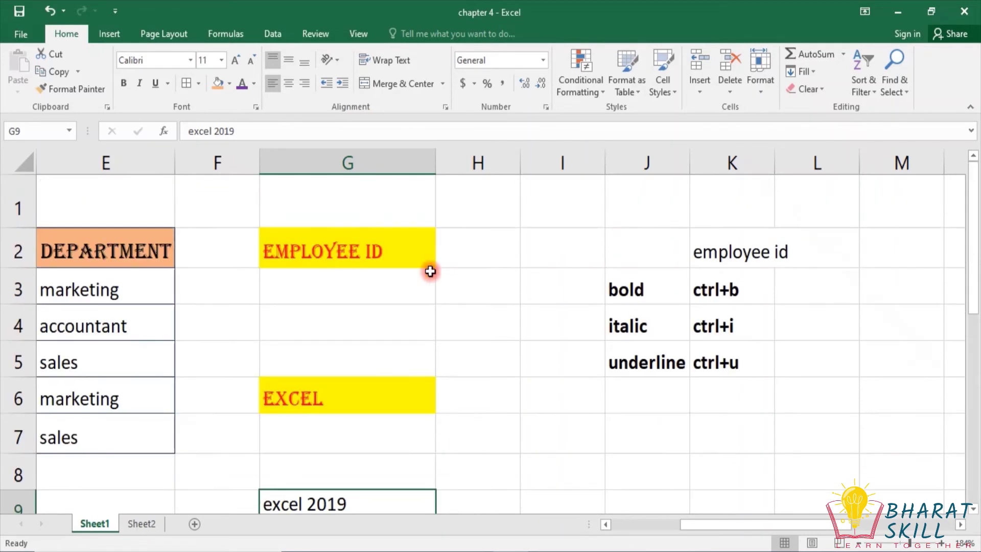
scroll(455, 291, "down", 2)
scroll(453, 287, "down", 1)
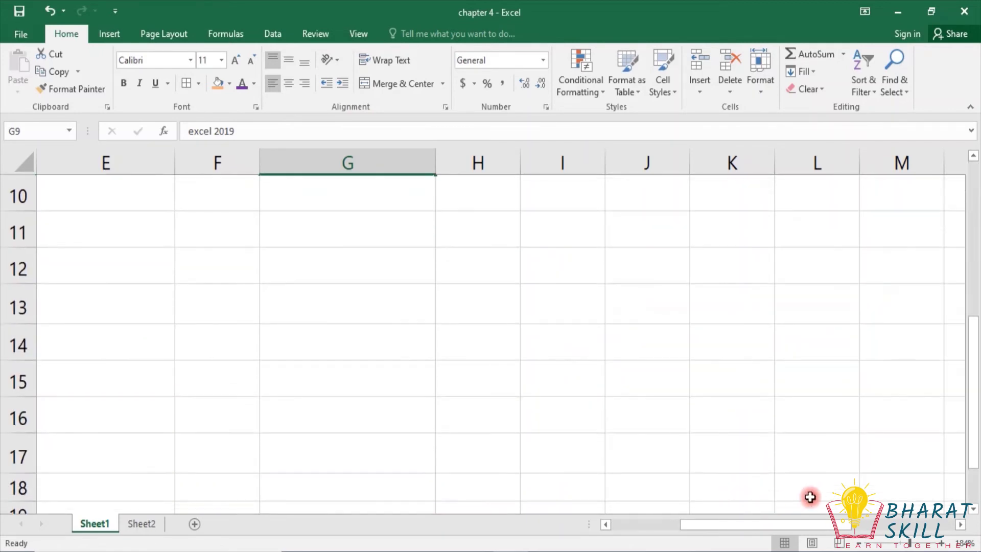
left_click(901, 542)
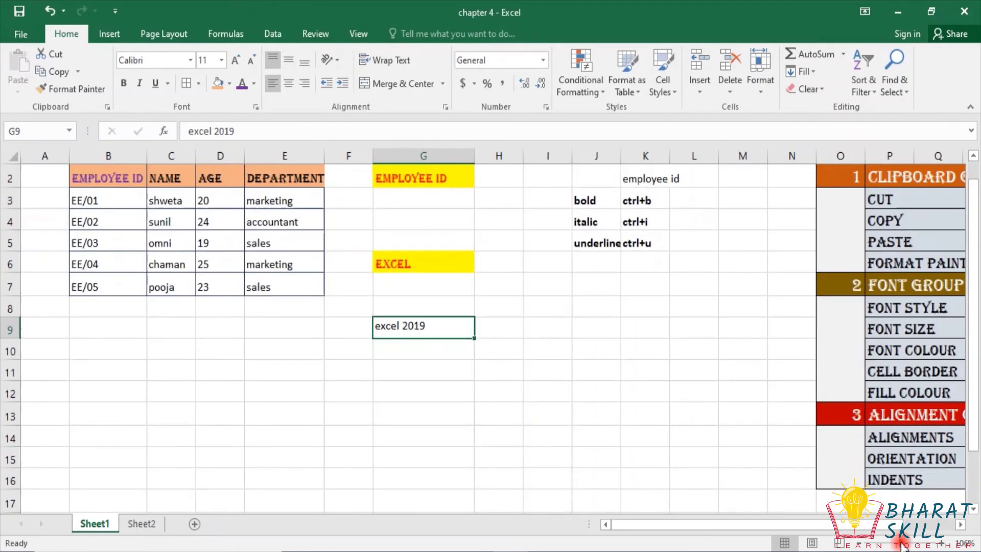
left_click(433, 353)
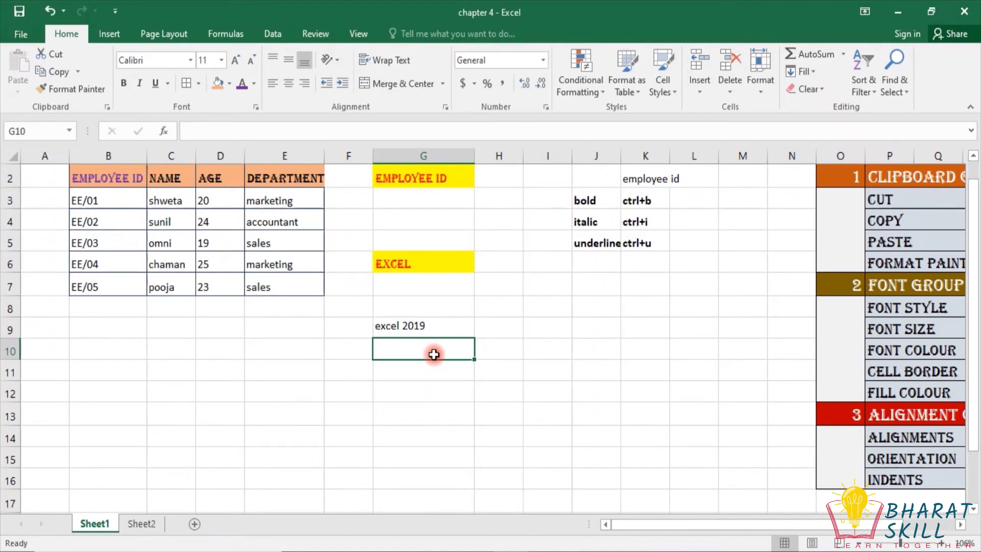
left_click(400, 73)
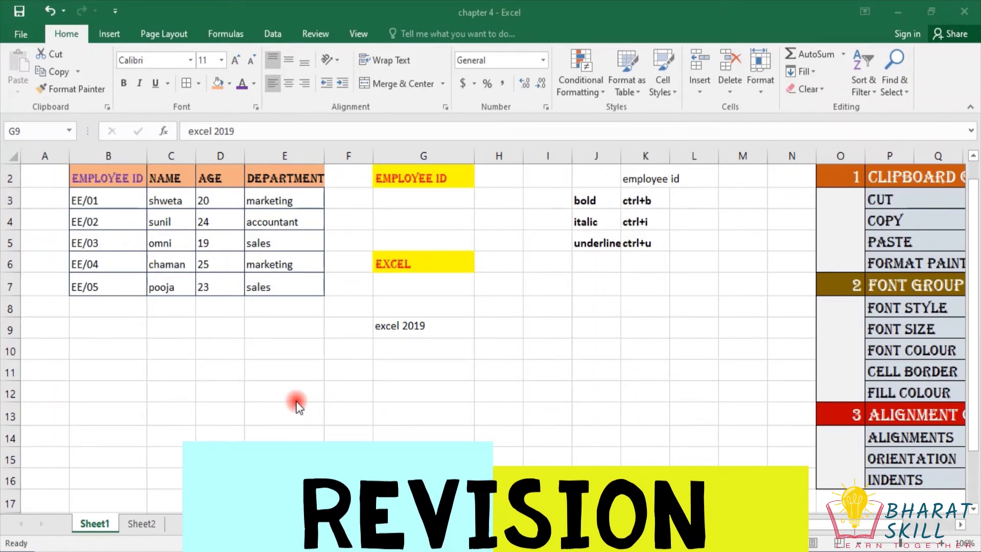
left_click(145, 524)
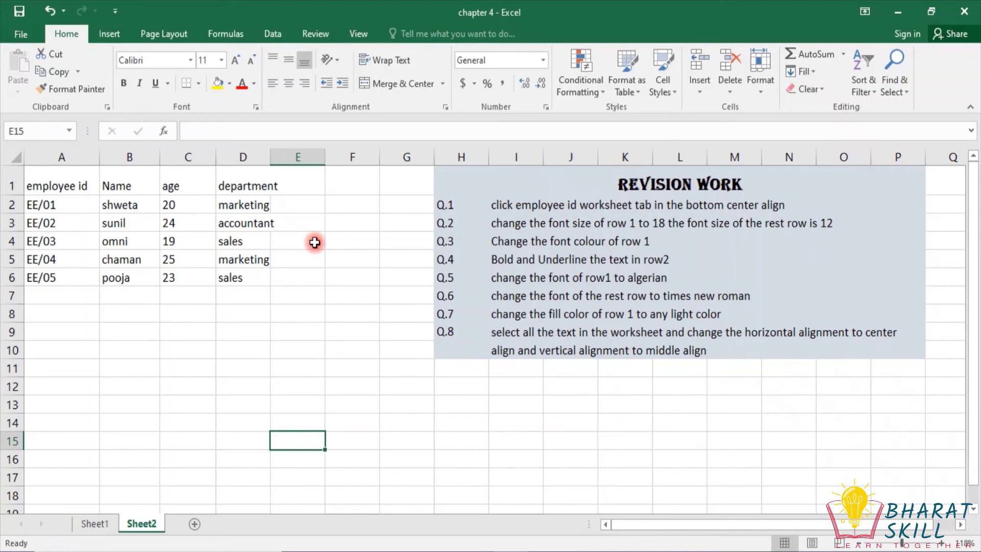
Step: Select the whole Sheet2 worksheet and zoom in on the table
left_click(339, 289)
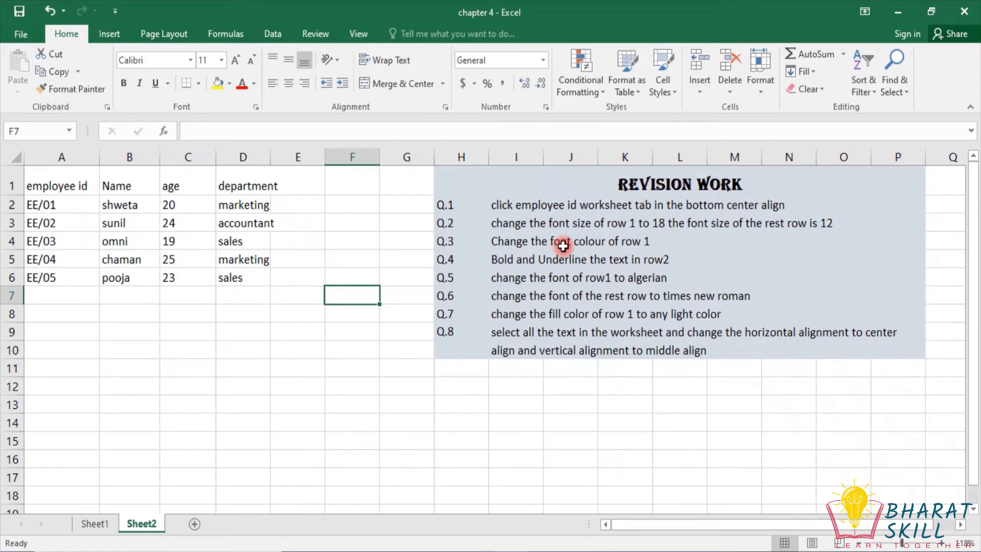
left_click(74, 181)
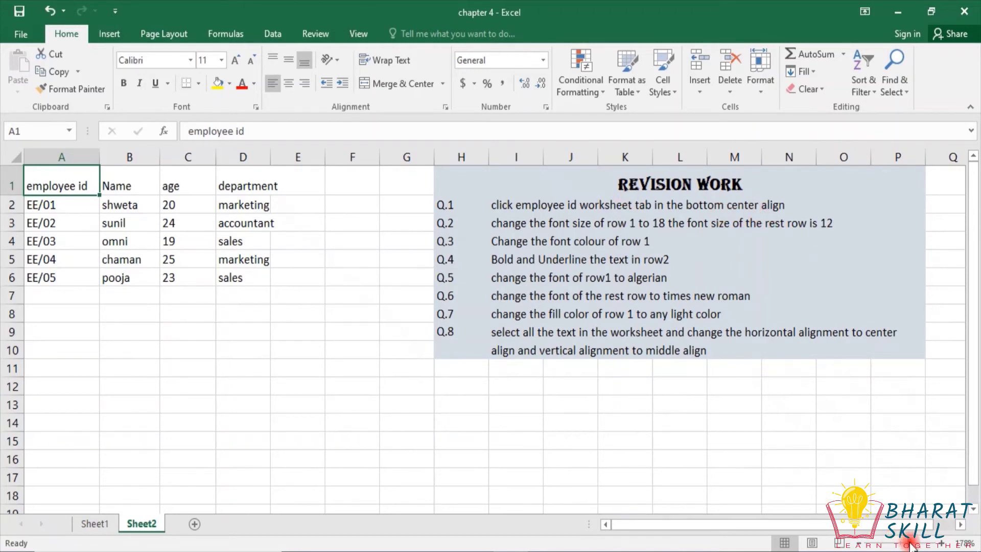
left_click(16, 157)
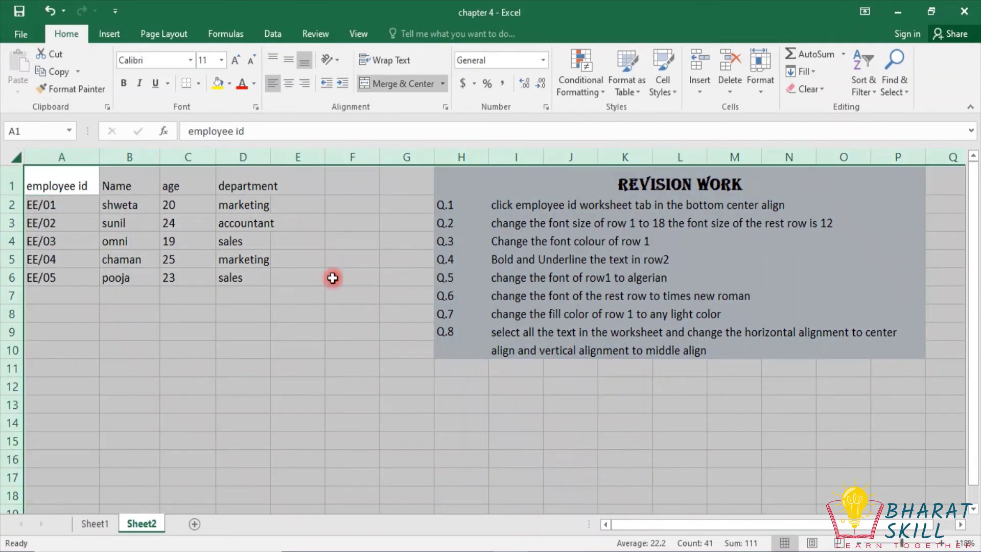
left_click(913, 543)
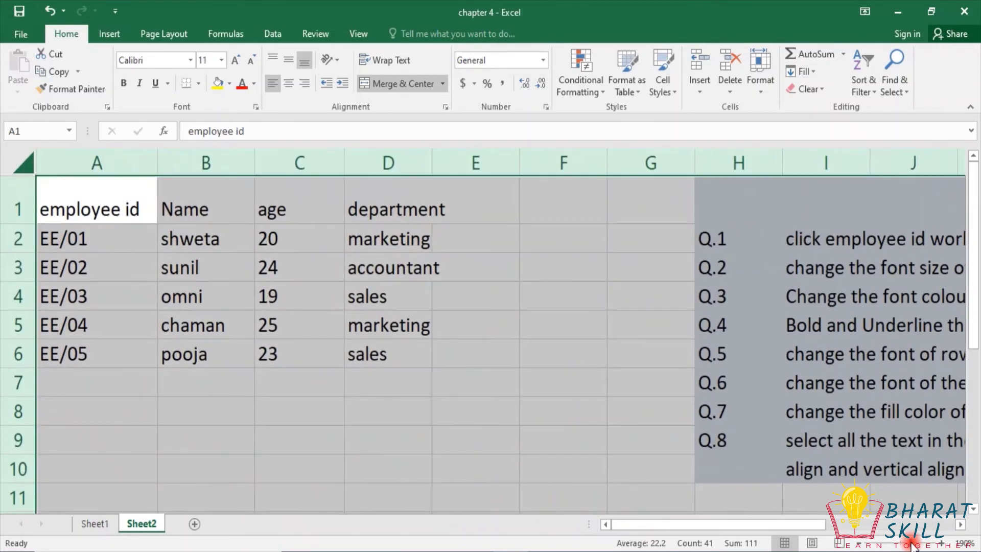
left_click(575, 493)
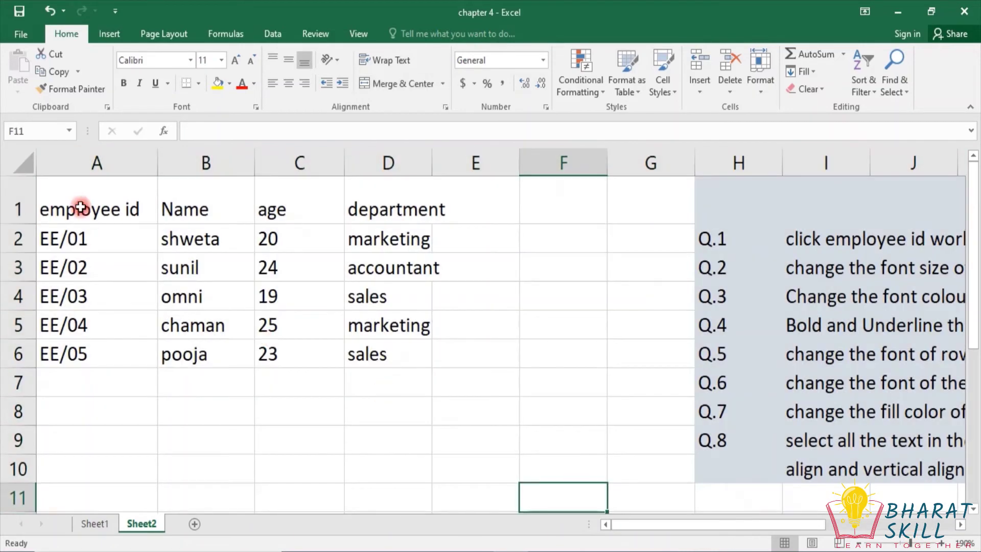
Step: Center the employee id heading in A1 horizontally, then zoom out to 112%
left_click(131, 210)
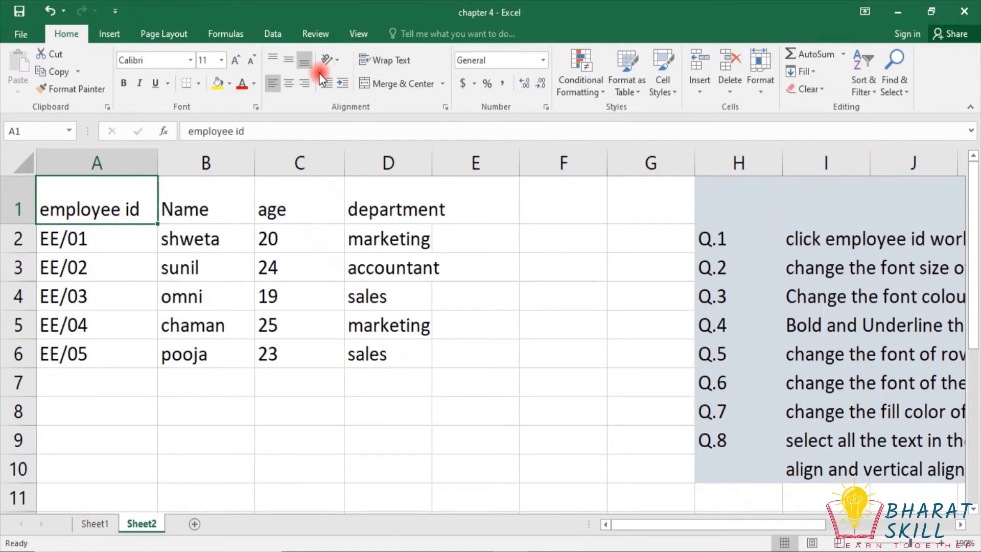
left_click(274, 78)
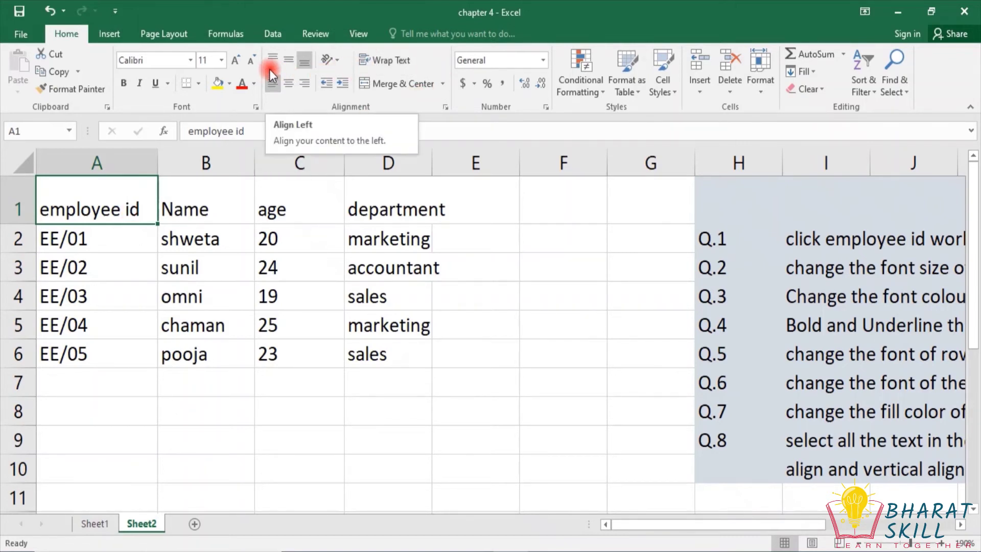
left_click(305, 62)
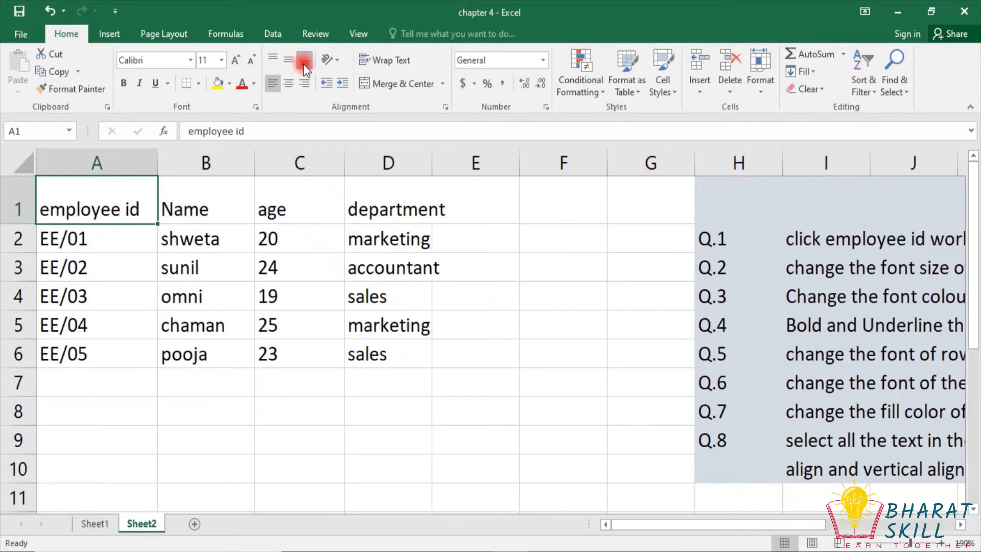
left_click(273, 78)
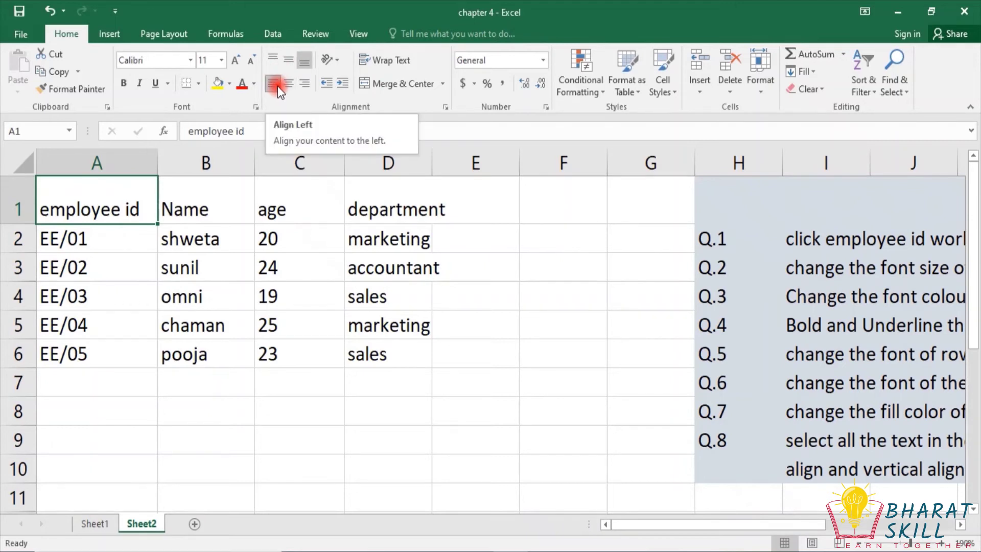
left_click(290, 83)
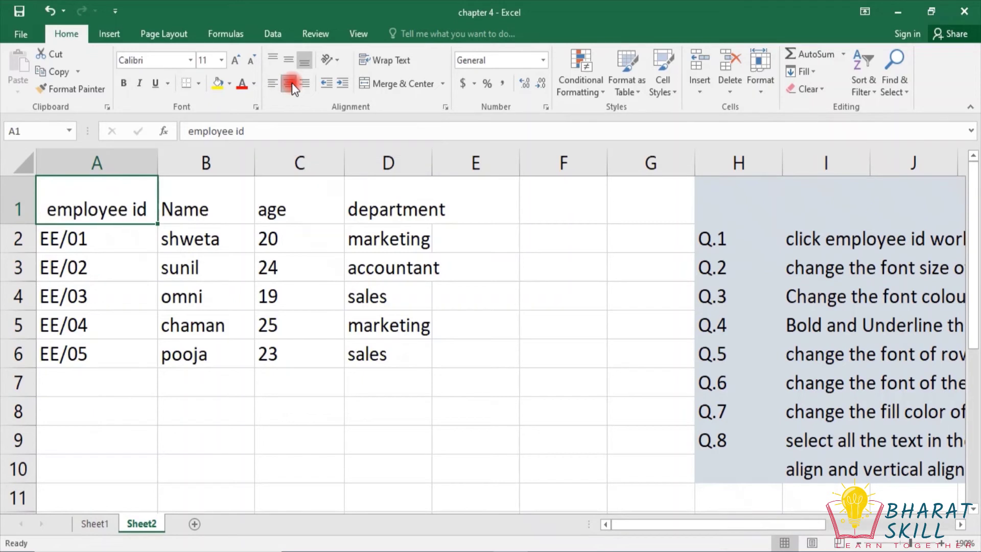
left_click(47, 212)
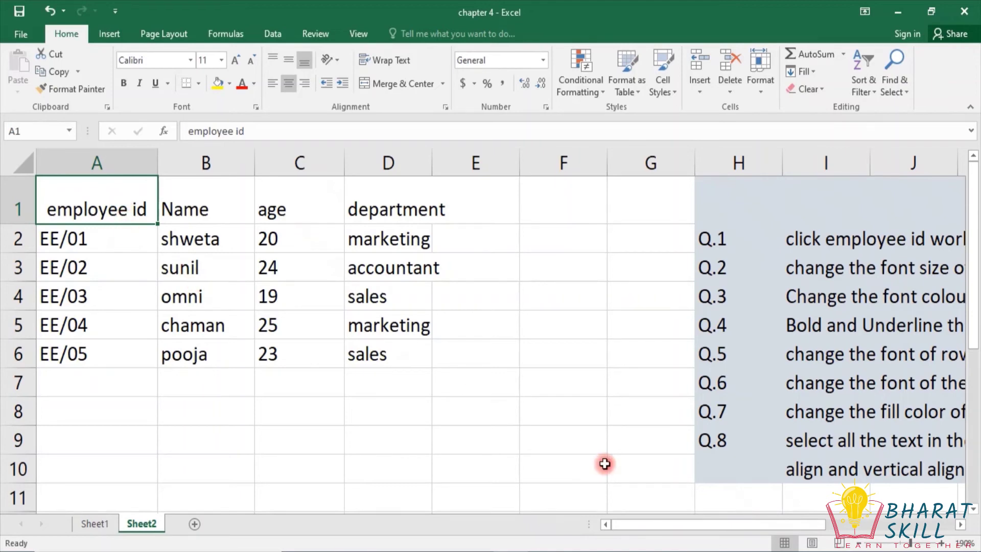
left_click(901, 544)
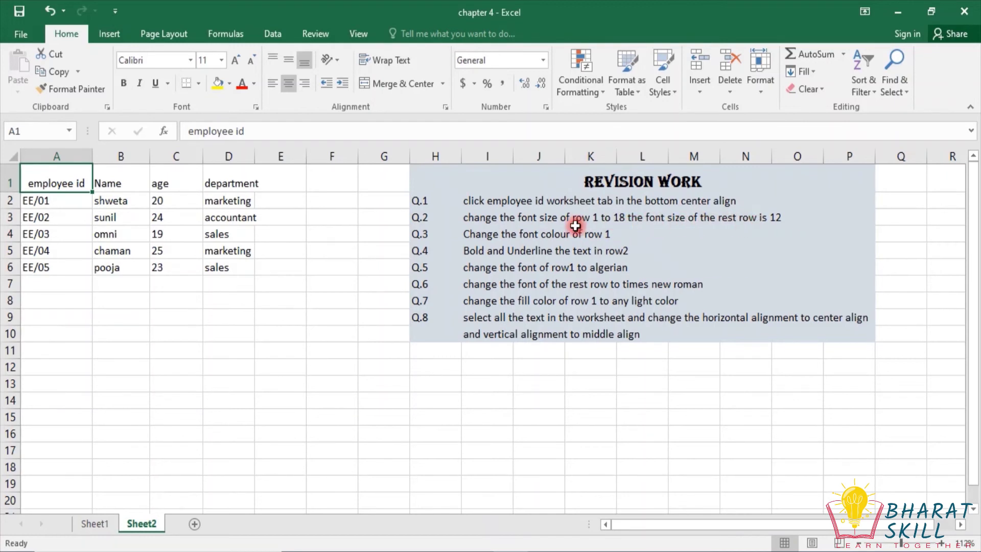
Step: Set the header row A1:D1 to font size 18 and autofit column A to fit 'employee id'
left_click(62, 184)
key("shift+Right")
key("shift+Right")
key("shift+Right")
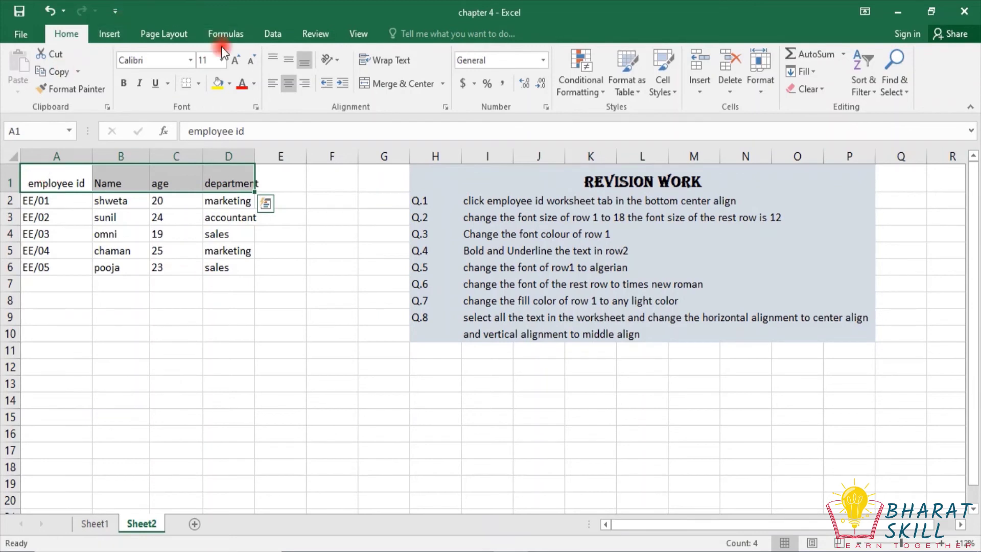
left_click(221, 59)
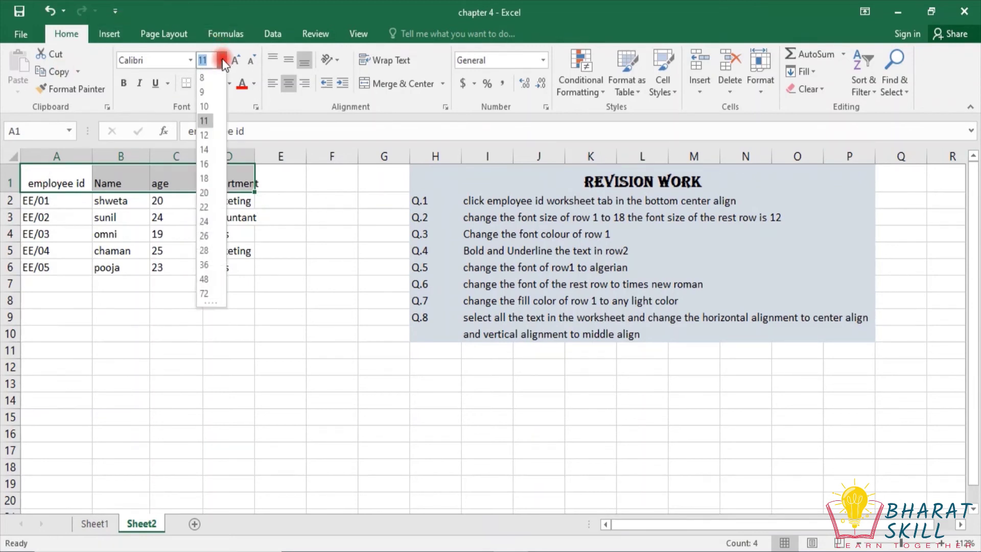
left_click(204, 178)
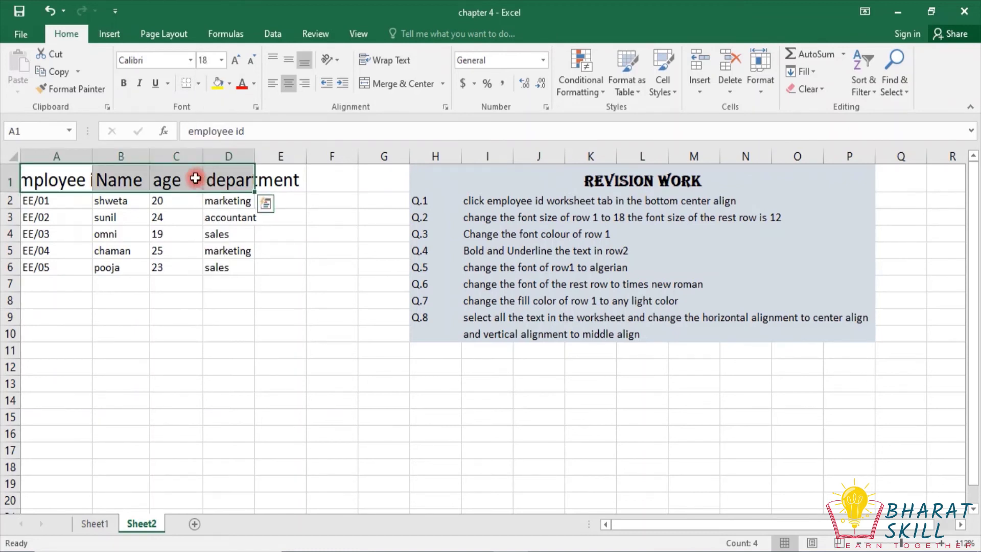
double_click(93, 162)
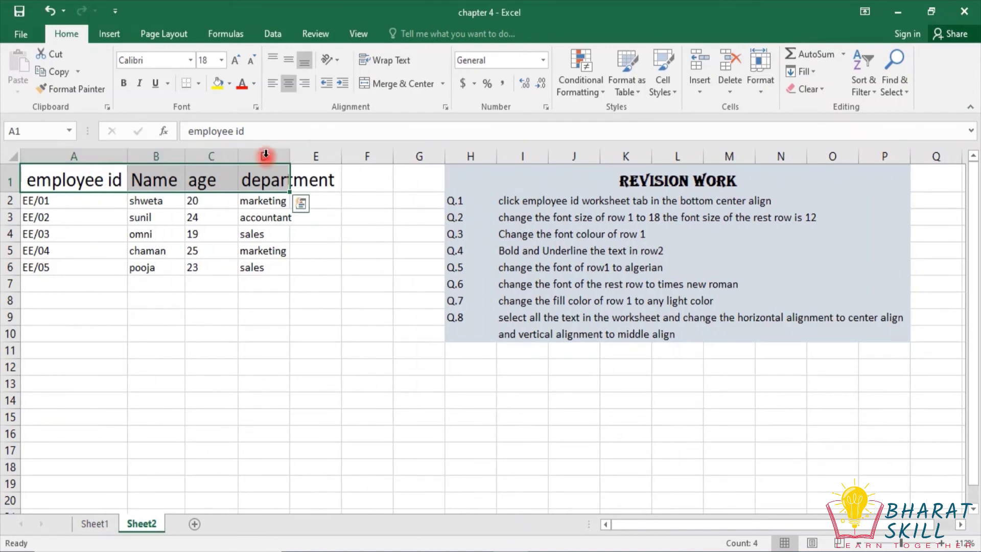
Step: Select the employee records from EE/01 down to row 6 (A2:D6)
left_click(59, 200)
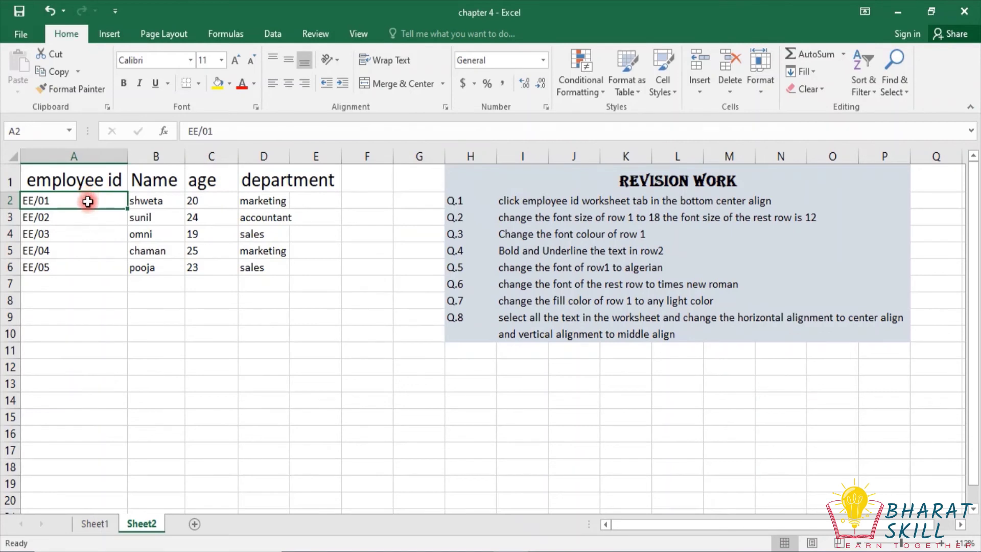
key("shift+Right")
key("shift+Right")
key("shift+Right")
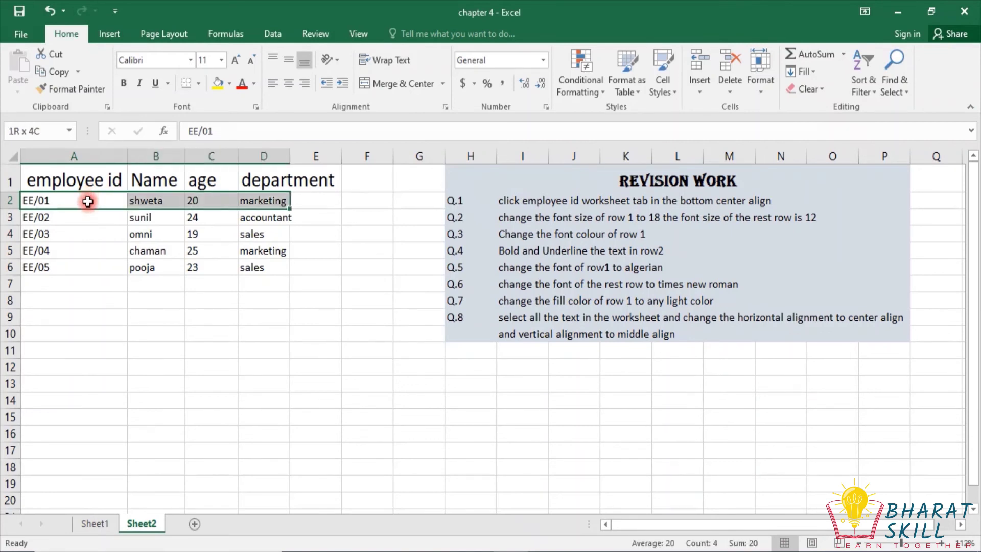
key("shift+Down")
key("shift+Down")
key("shift+Down")
key("shift+Down")
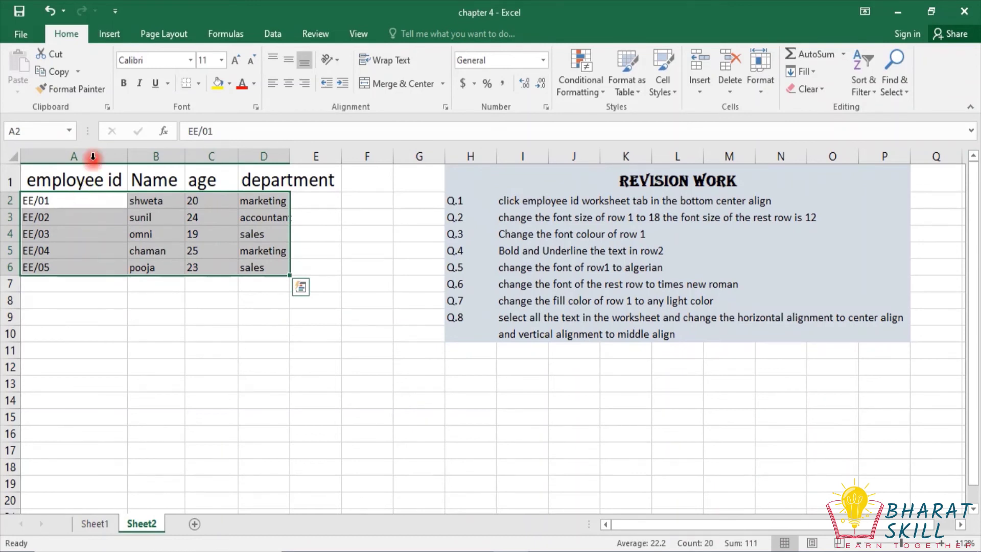
Step: Change the selected employee records A2:D6 to font size 12
left_click(221, 59)
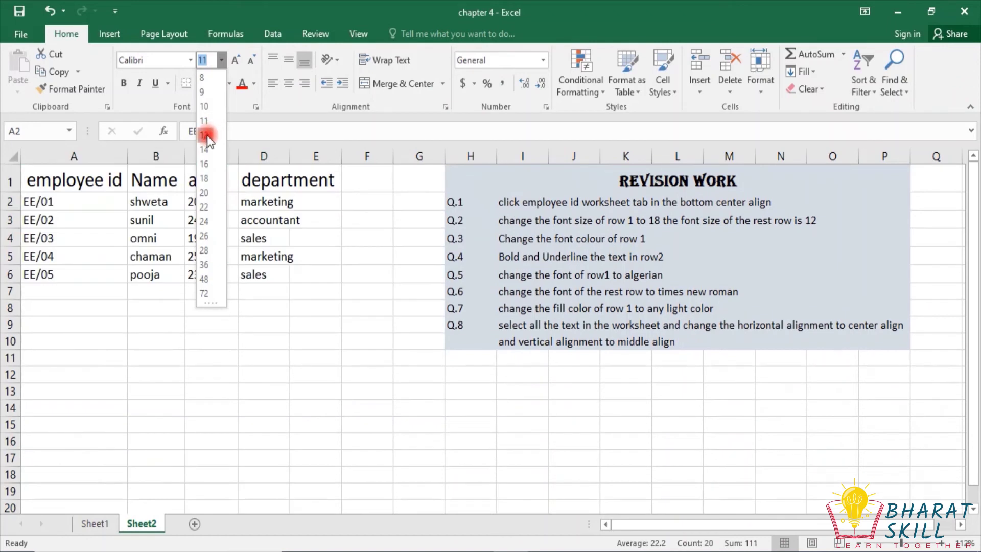
left_click(207, 135)
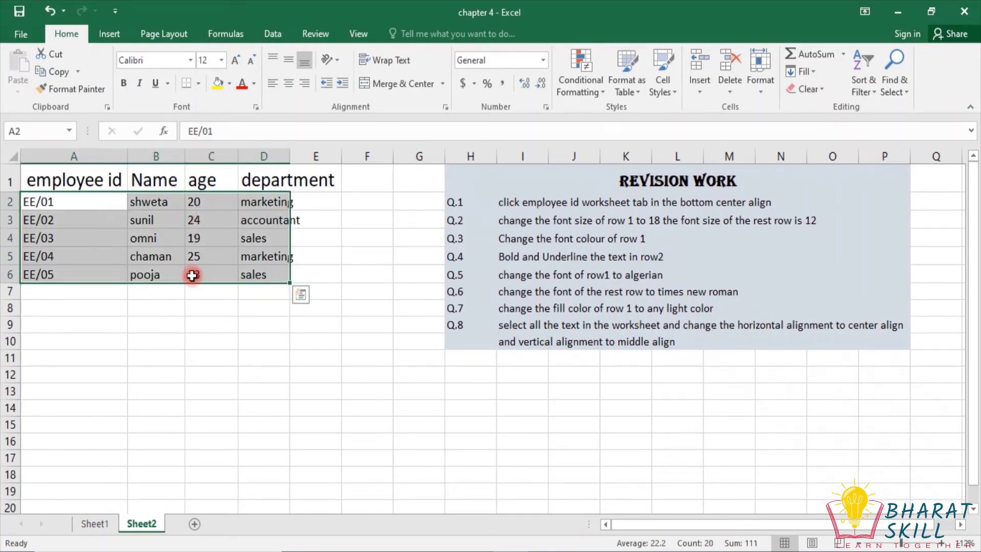
left_click(170, 309)
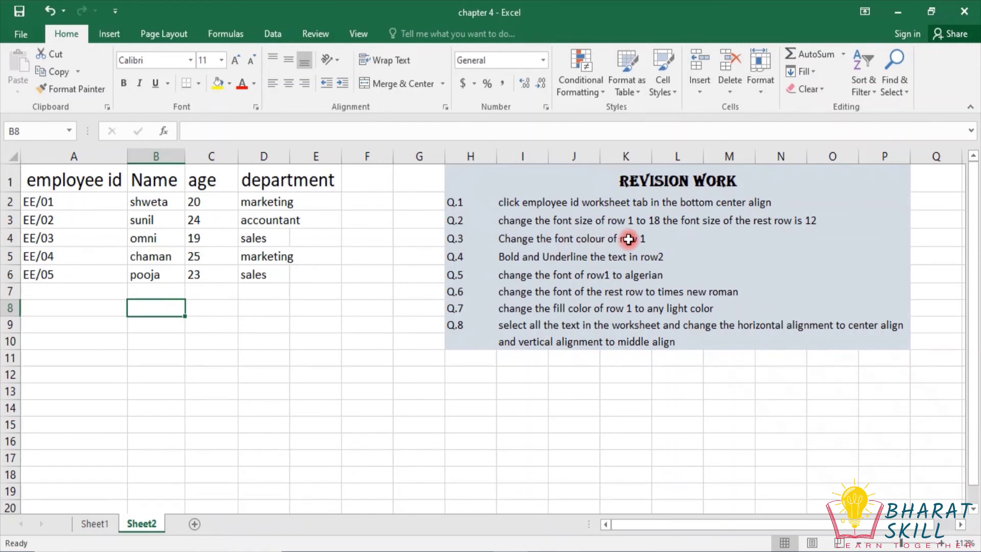
left_click(88, 178)
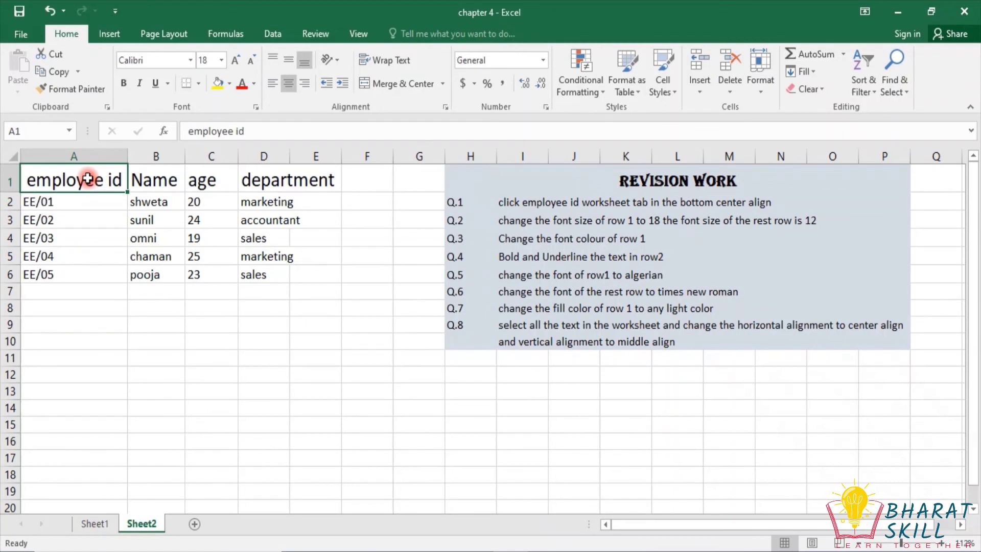
Step: Color the header row A1:D1 text dark orange
key("shift+Right")
key("shift+Right")
key("shift+Right")
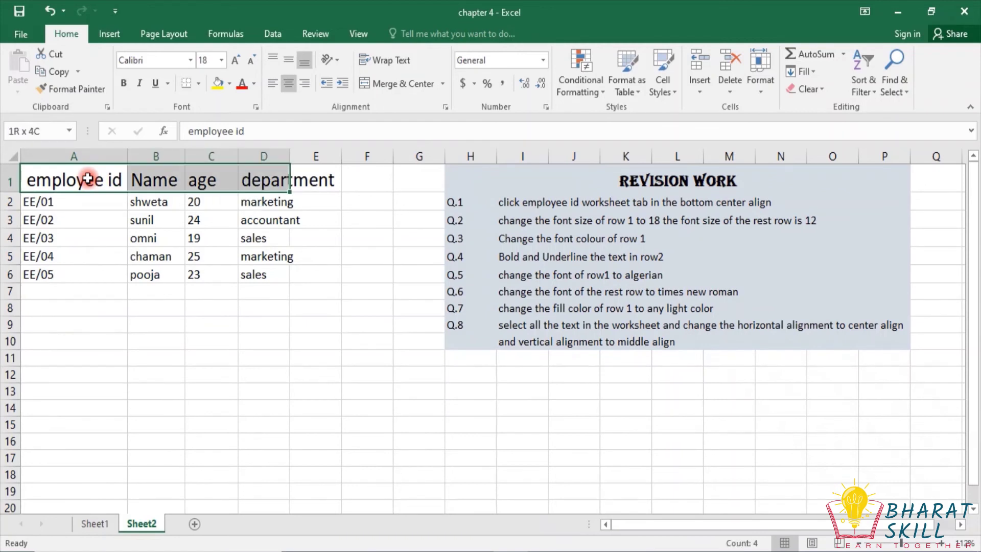
left_click(243, 83)
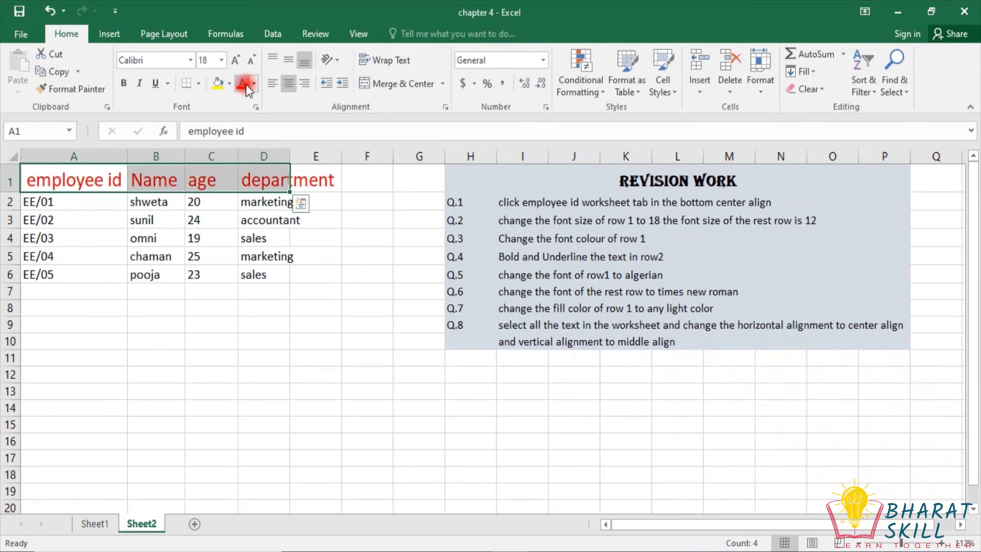
left_click(254, 83)
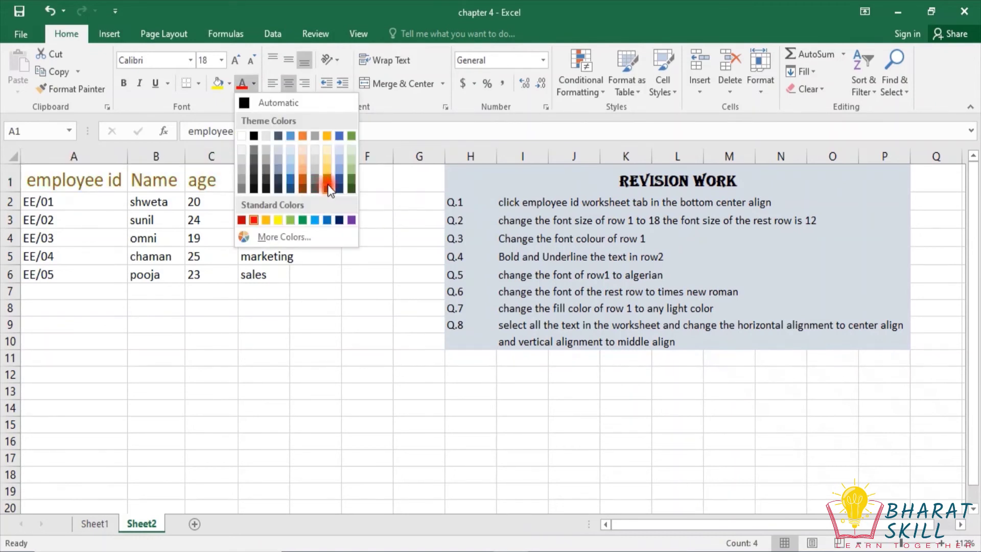
left_click(301, 182)
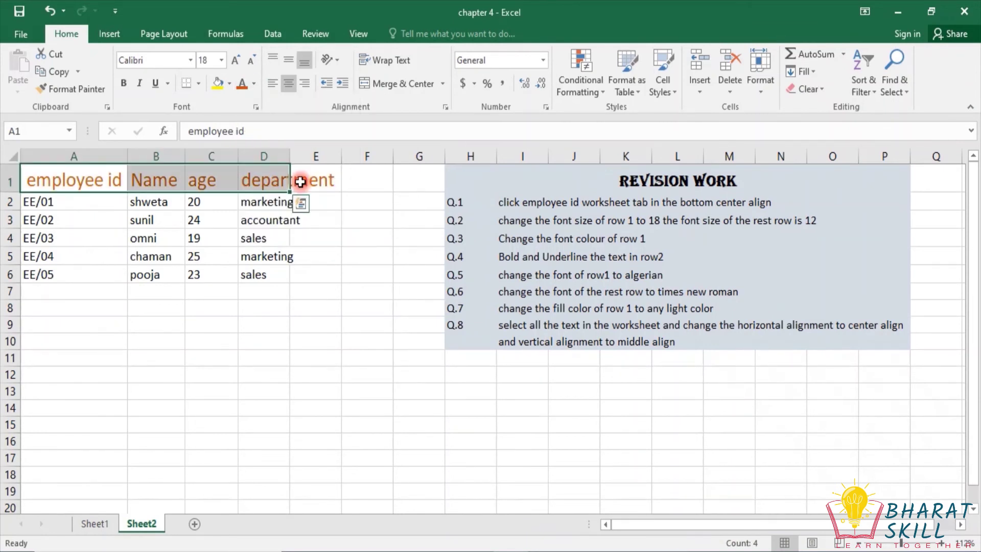
left_click(301, 223)
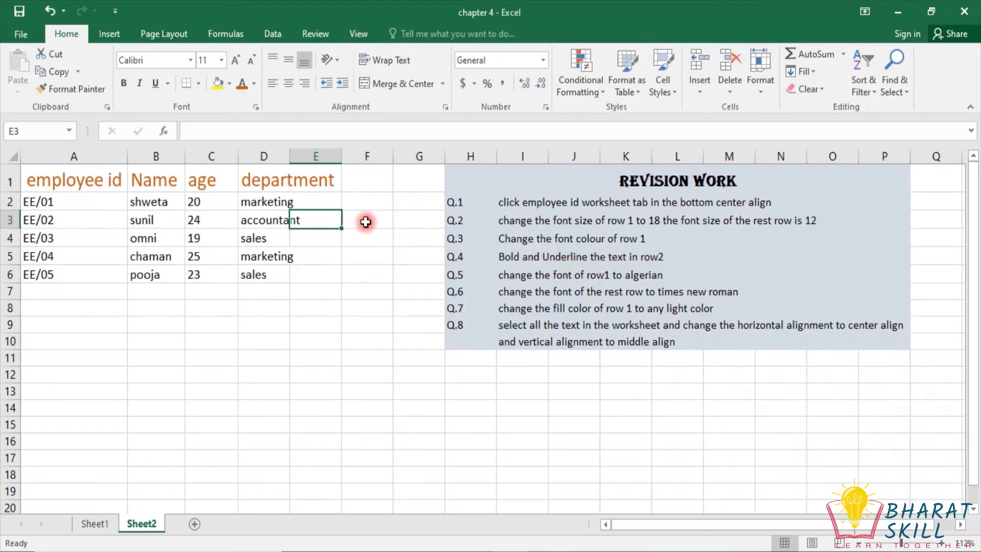
Step: Make the first employee record A2:D2, starting at EE/01, bold and underlined
left_click(78, 199)
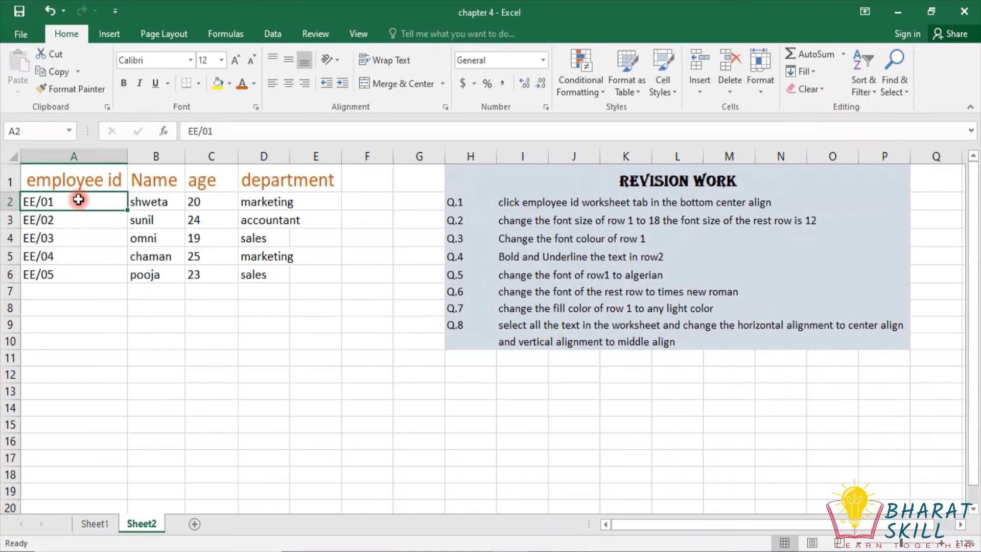
key("shift+Right")
key("shift+Right")
key("shift+Right")
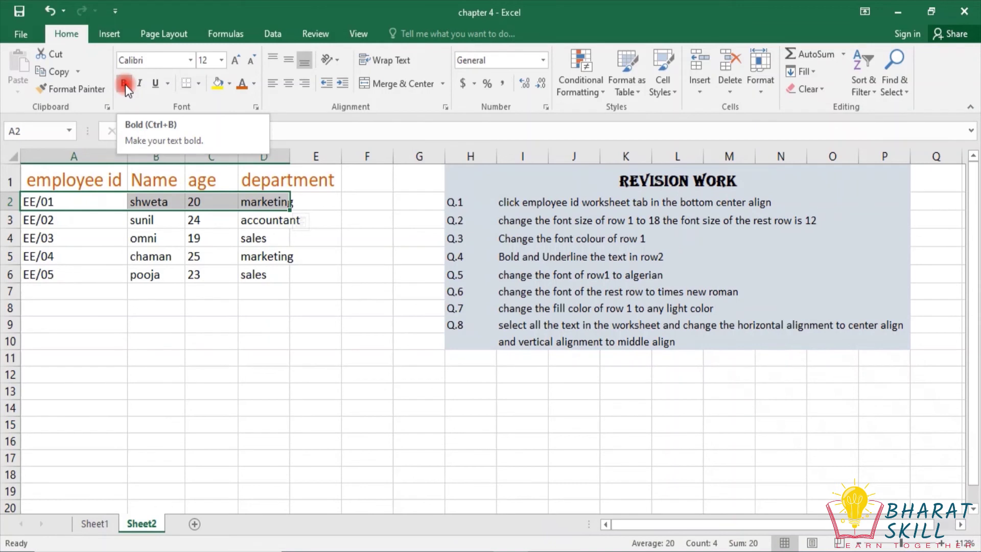
left_click(155, 84)
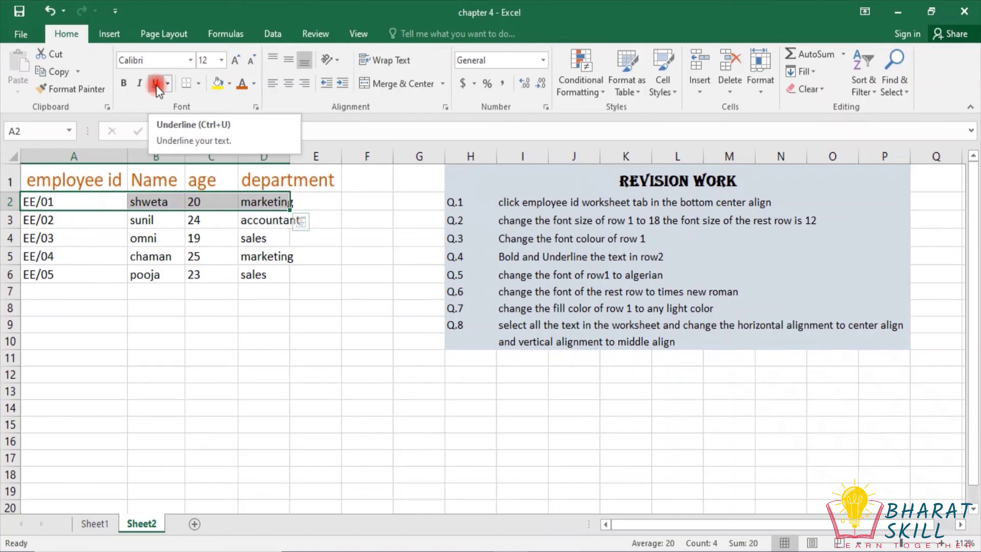
key("ctrl+b")
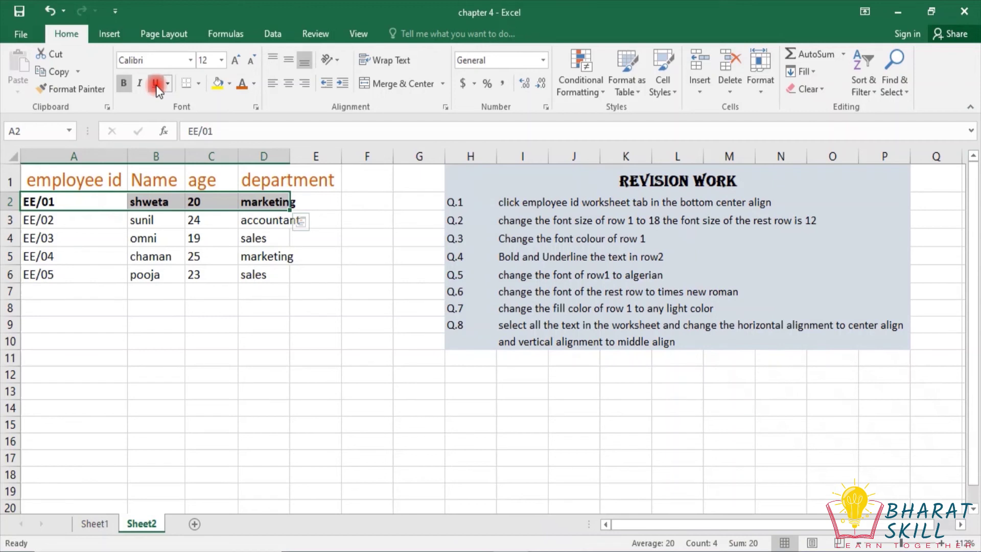
left_click(155, 85)
key("Down")
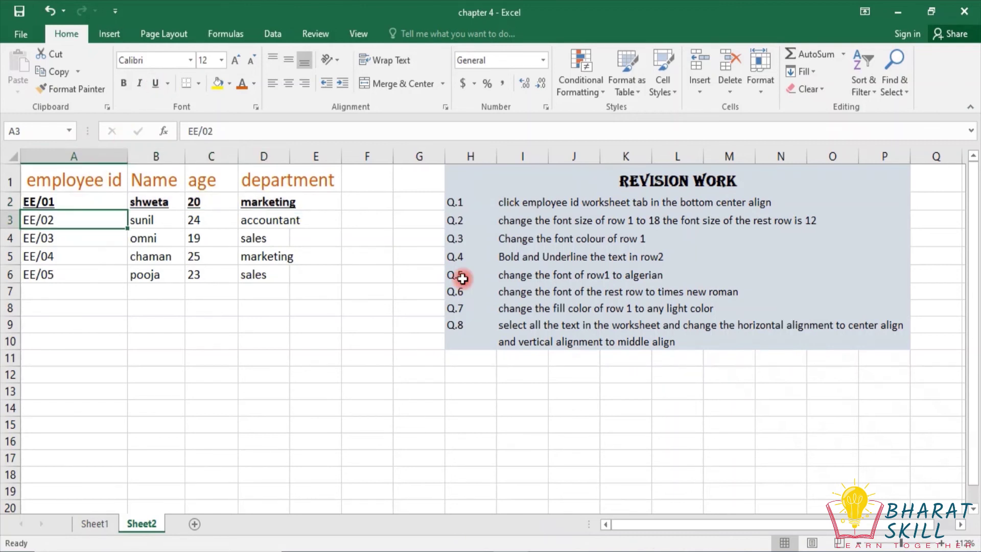
Step: Apply the Algerian font to the header row A1:D1
left_click(99, 180)
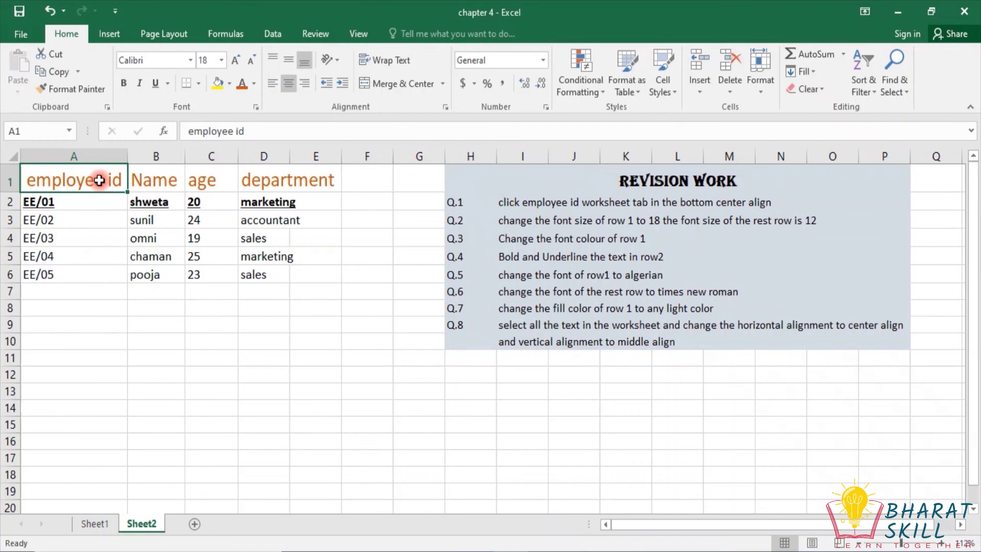
key("shift+Right")
key("shift+Right")
key("shift+Right")
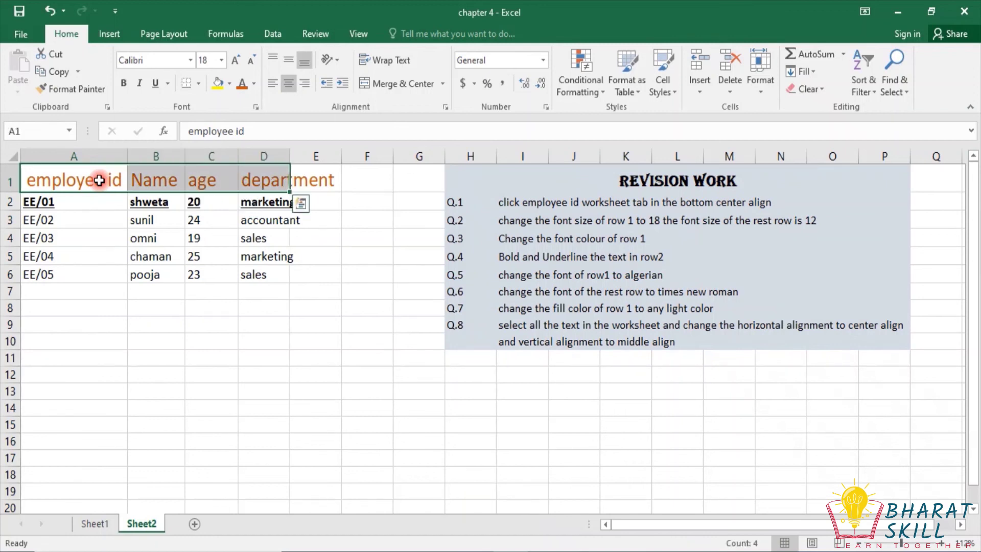
left_click(190, 60)
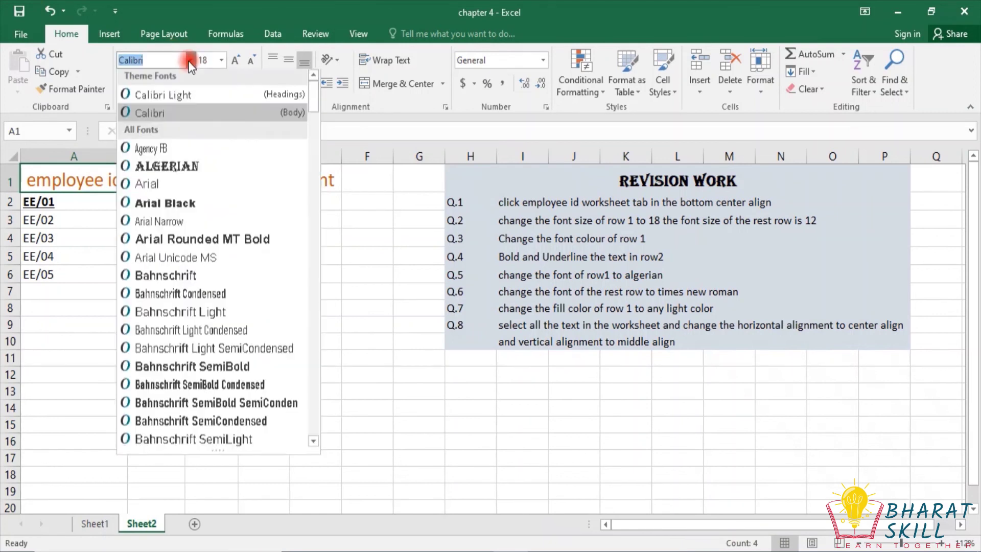
left_click(178, 169)
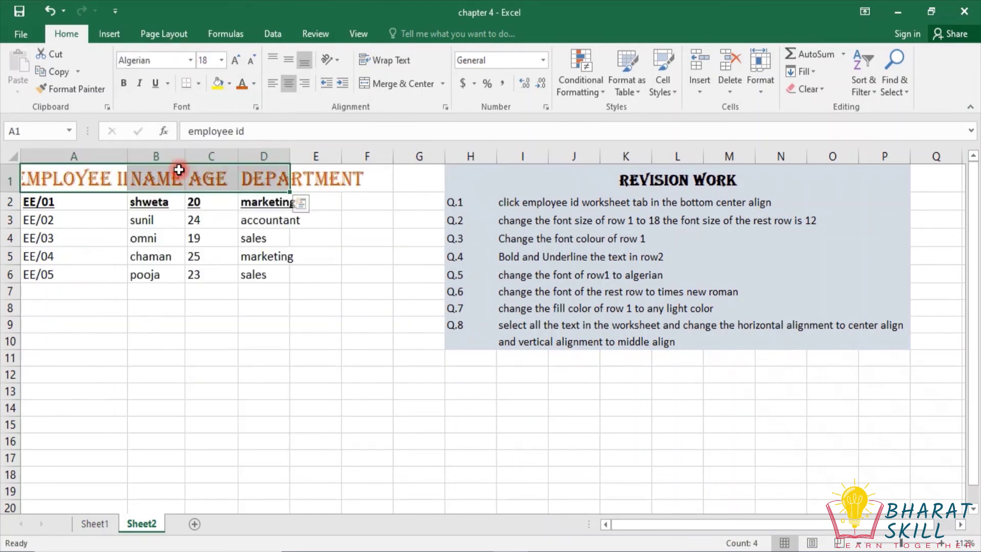
left_click(122, 242)
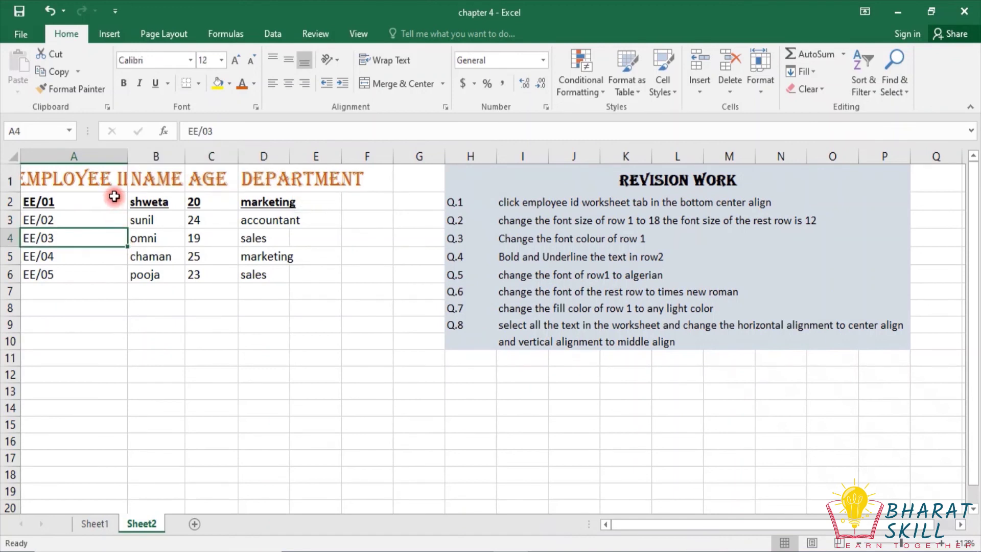
left_click(114, 196)
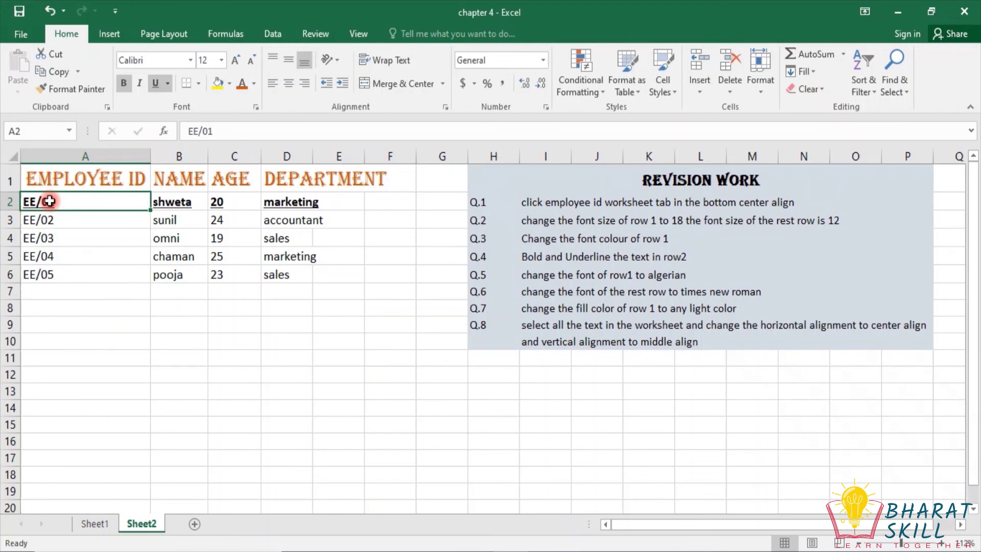
Step: Change the employee records A2:D6 to the Times New Roman font
key("shift+Right")
key("shift+Right")
key("shift+Right")
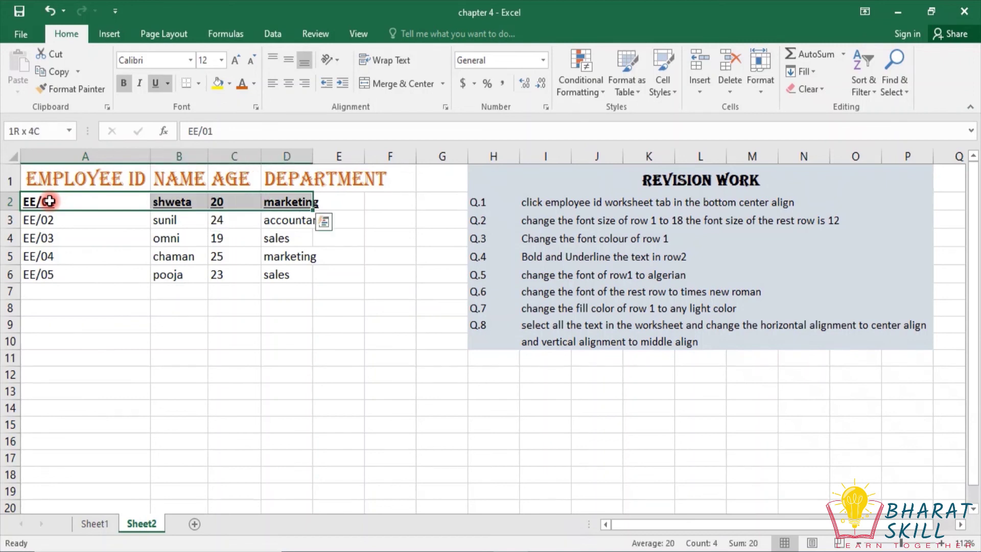
key("shift+Down")
key("shift+Down")
key("shift+Down")
key("shift+Down")
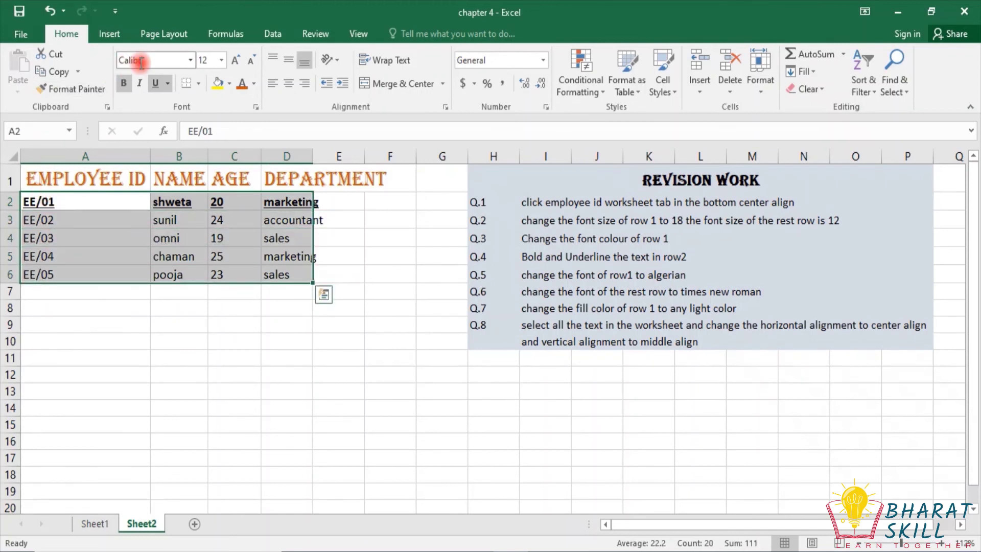
left_click(193, 60)
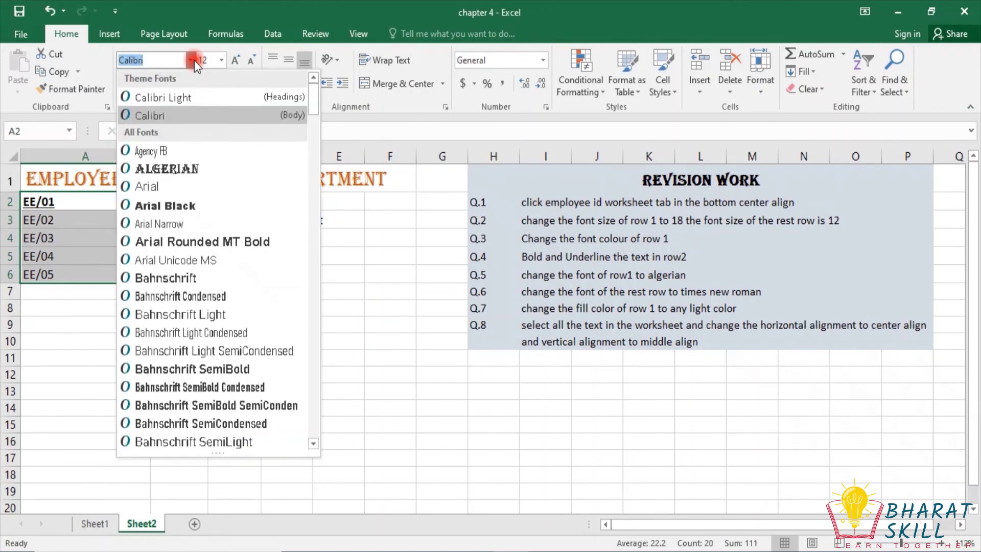
left_click(313, 446)
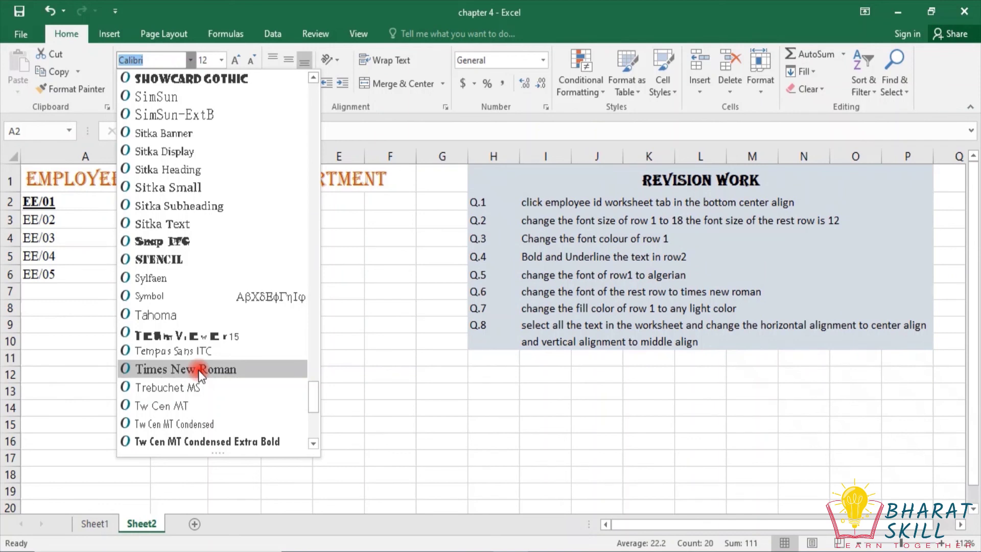
left_click(198, 370)
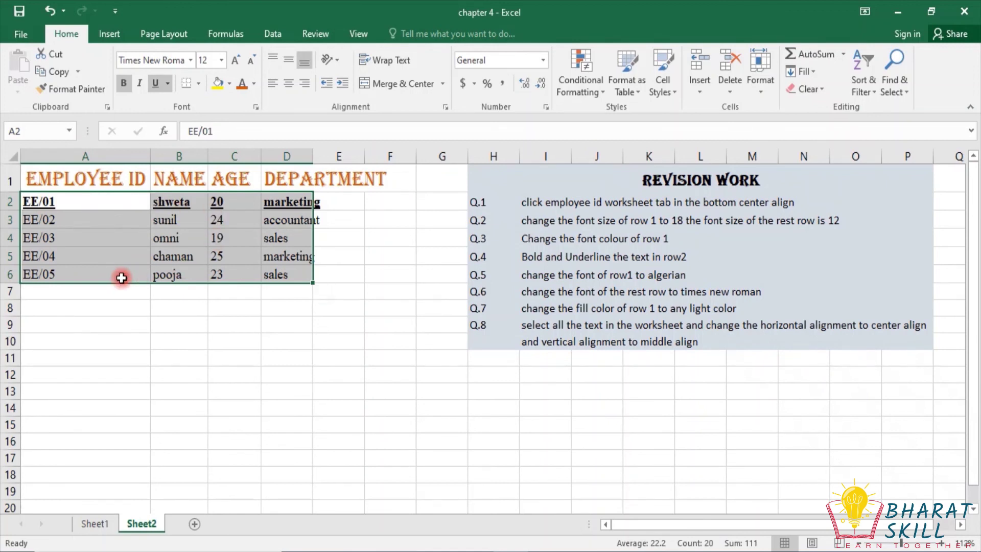
left_click(339, 255)
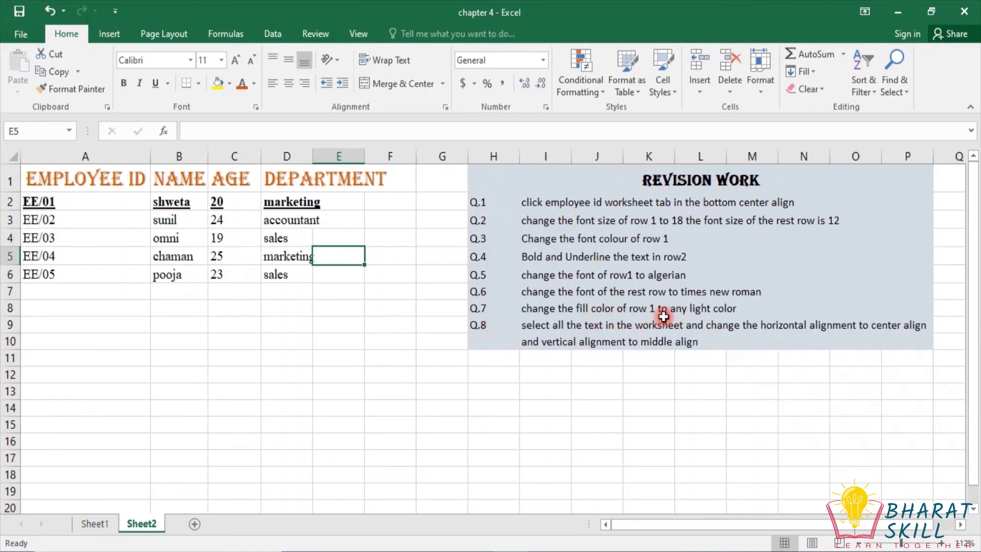
Step: Fill the header row A1:D1 with light green and autofit column D to fit DEPARTMENT
left_click(54, 182)
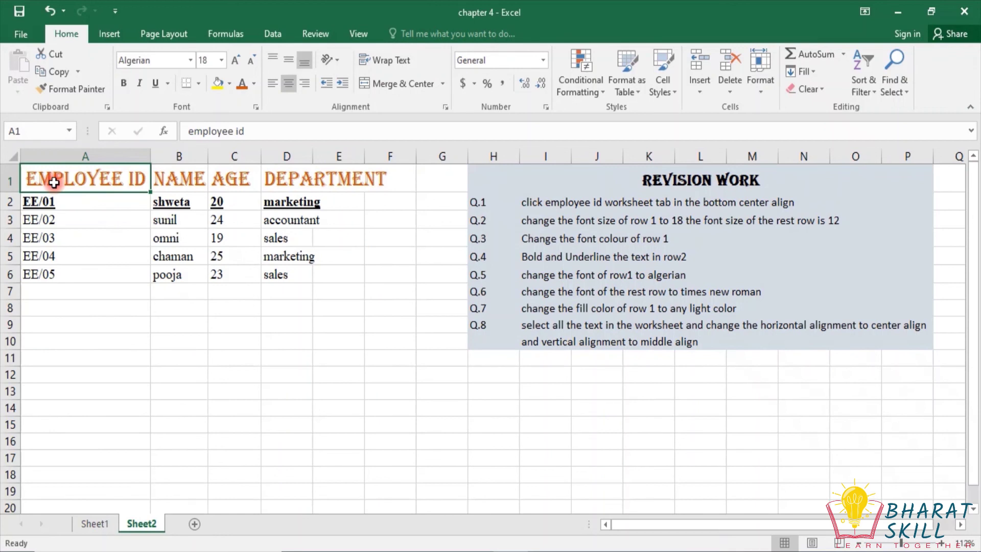
left_click_drag(53, 182, 301, 180)
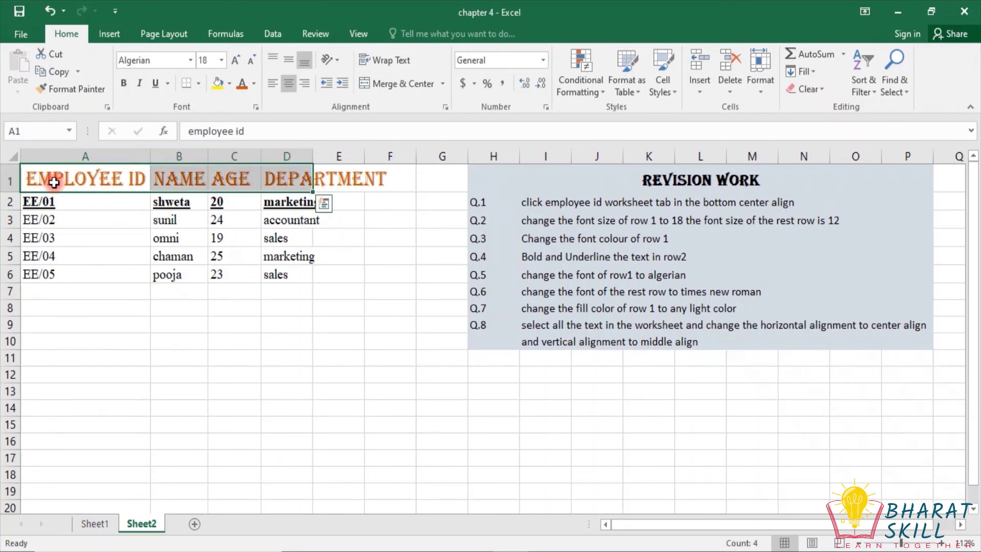
left_click(230, 86)
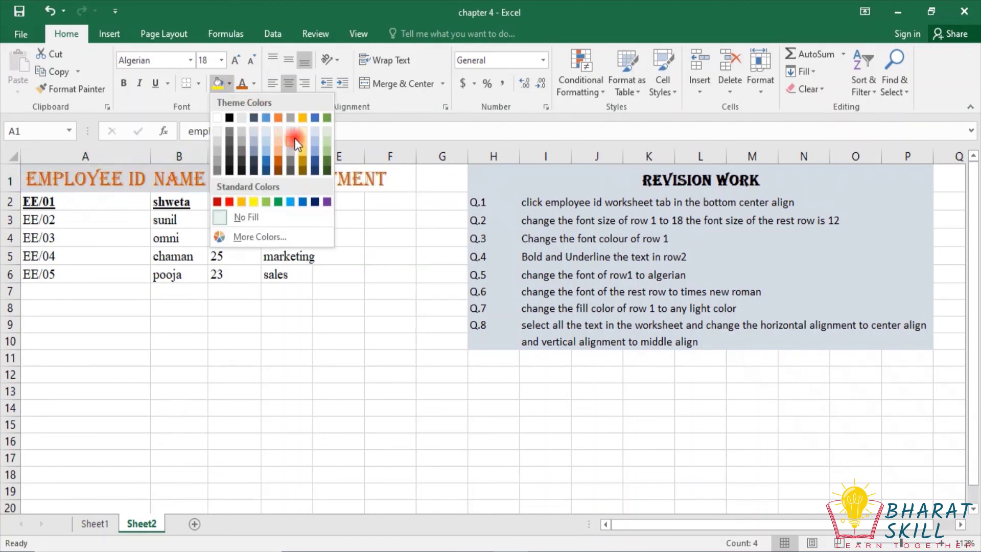
left_click(325, 134)
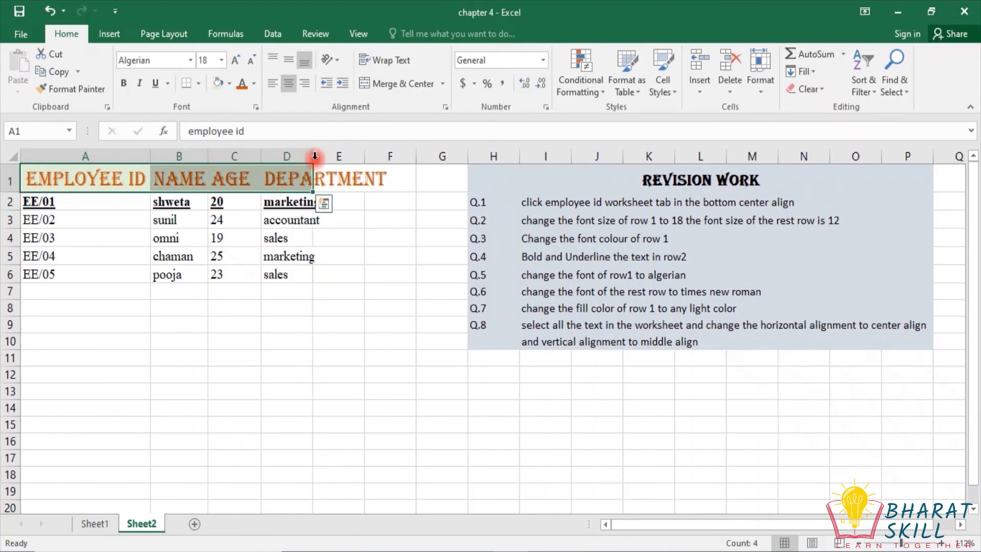
double_click(314, 159)
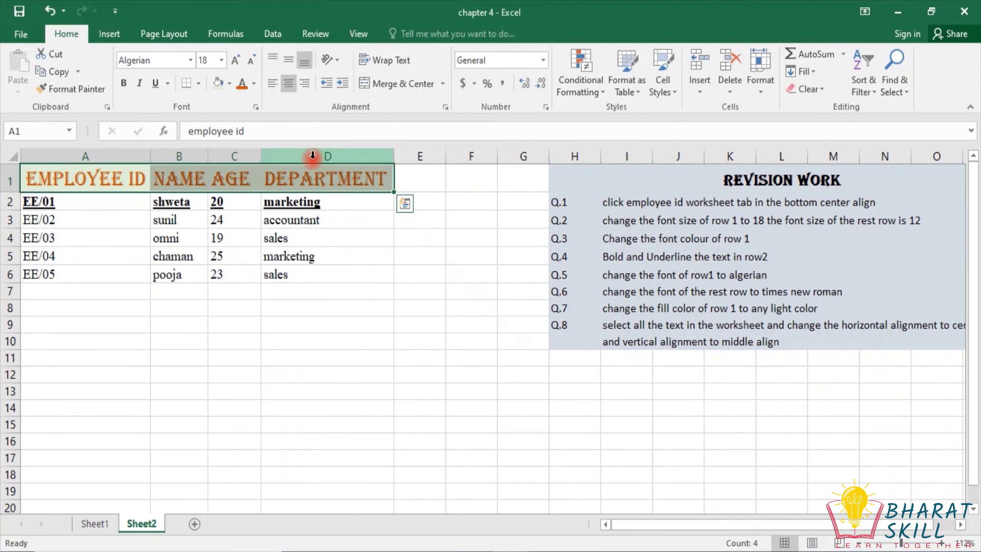
double_click(393, 153)
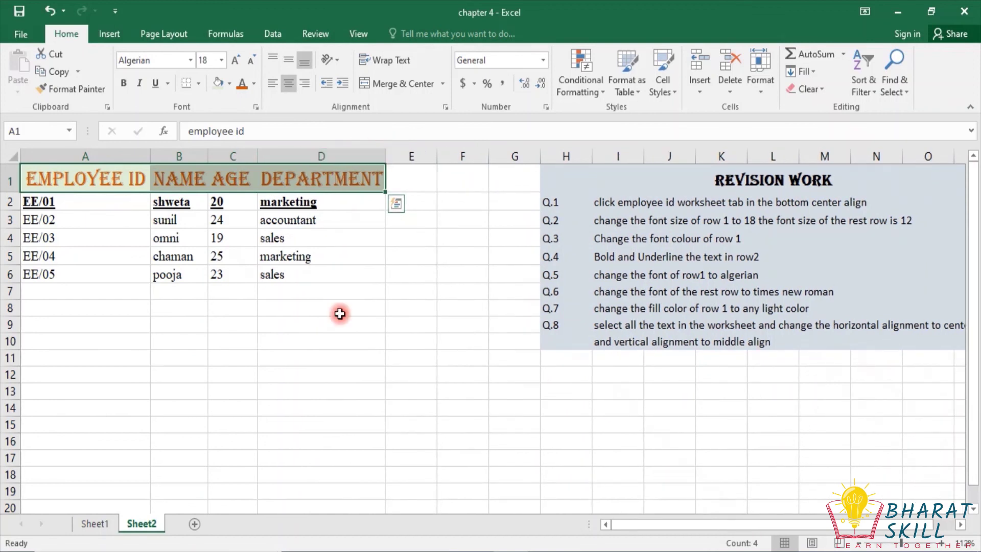
left_click(339, 312)
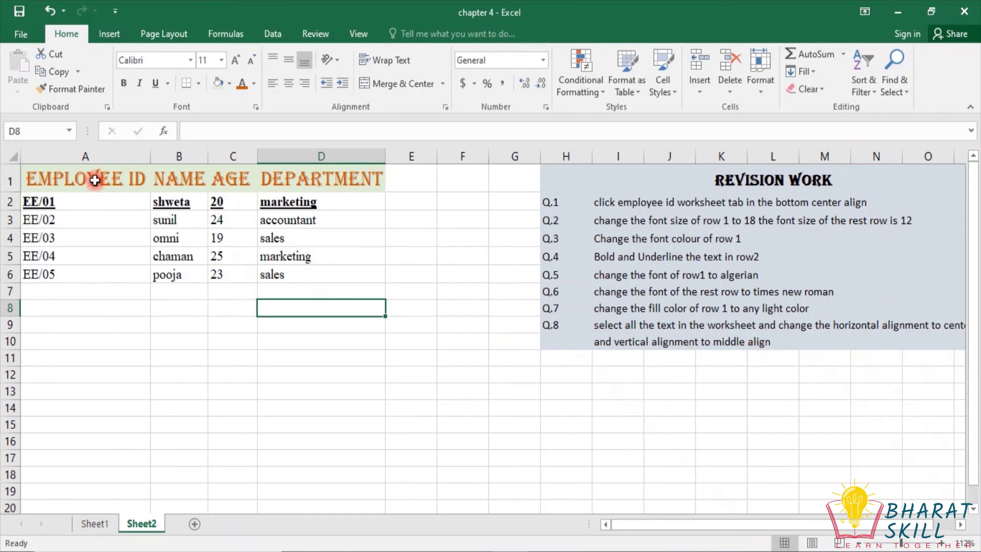
Step: Center the table A1:D6 with Center horizontal and Center vertical alignment in Format Cells
left_click(72, 180)
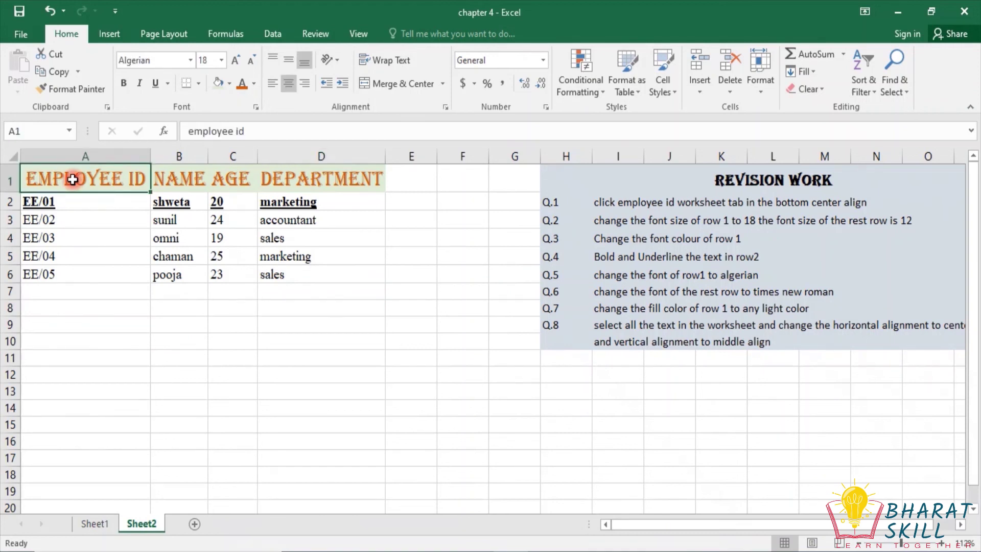
key("shift+Right")
key("shift+Right")
key("shift+Right")
key("shift+Down")
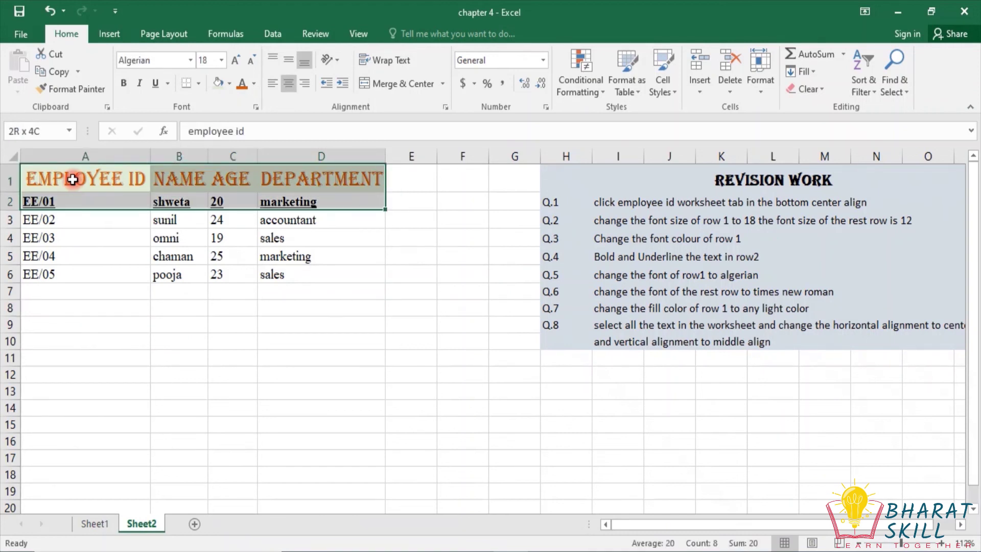
key("shift+Down")
key("shift+Down")
key("shift+Down")
key("shift+Down")
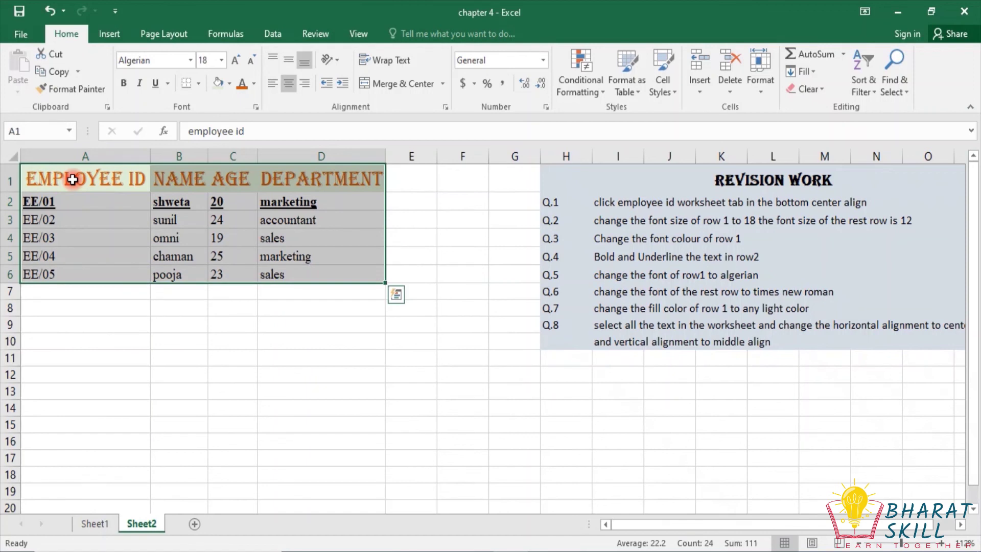
left_click(289, 84)
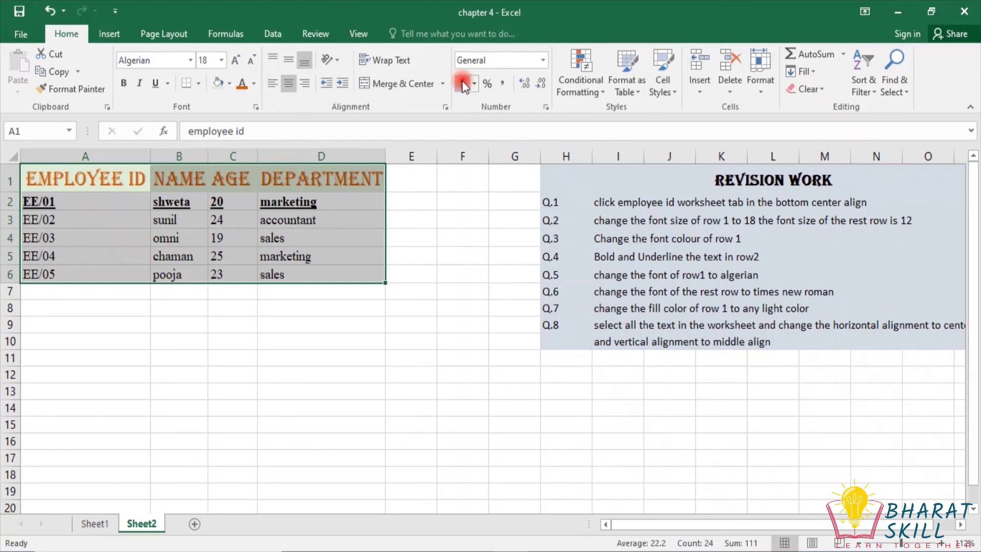
left_click(444, 108)
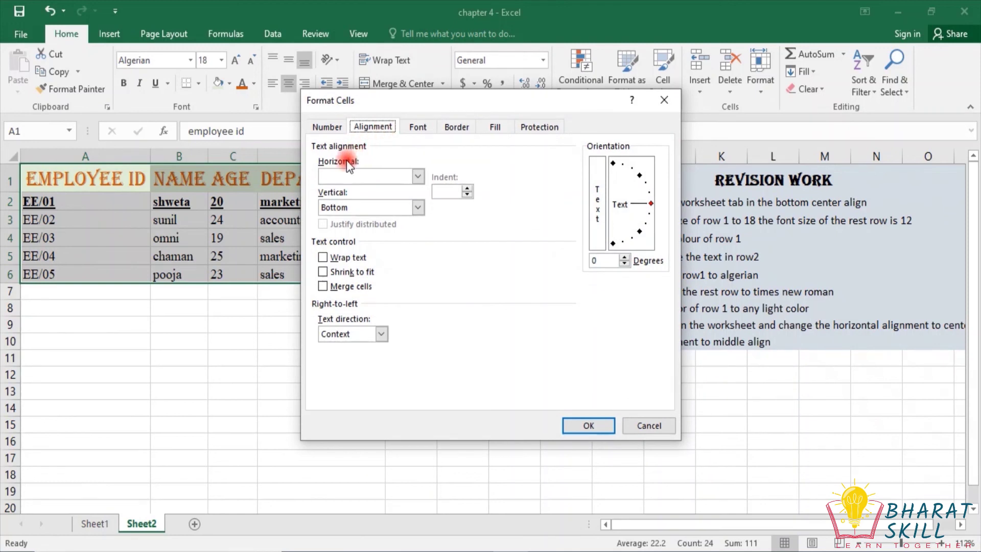
left_click(417, 177)
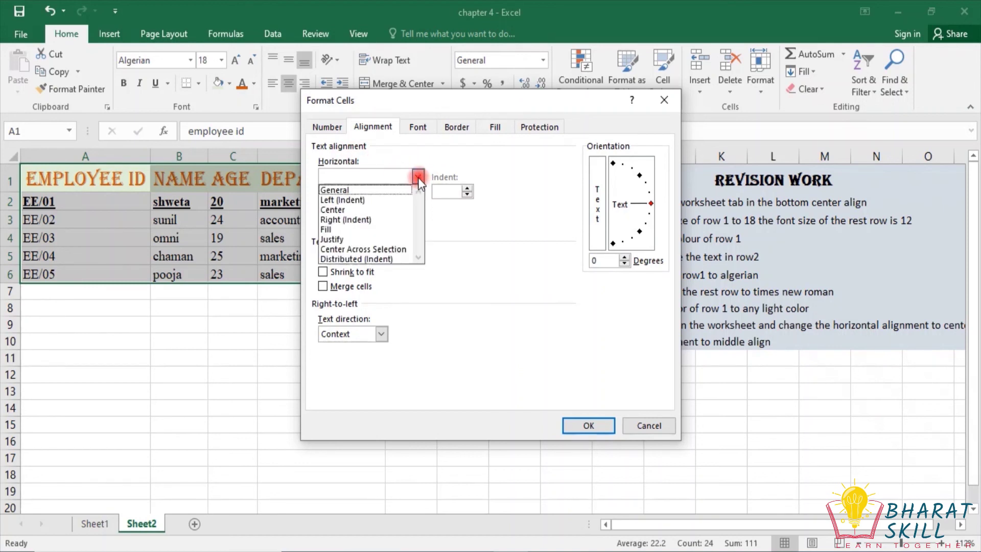
left_click(362, 211)
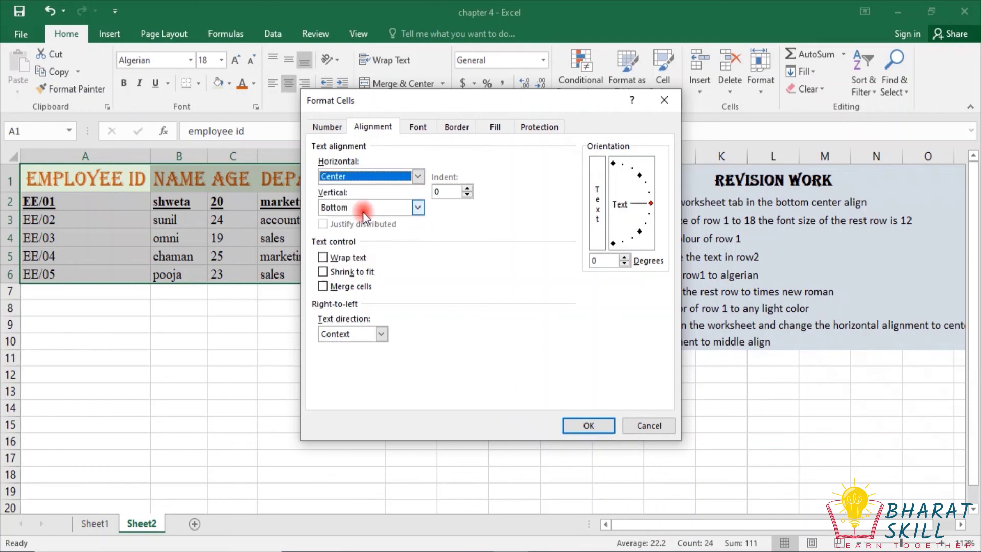
left_click(417, 208)
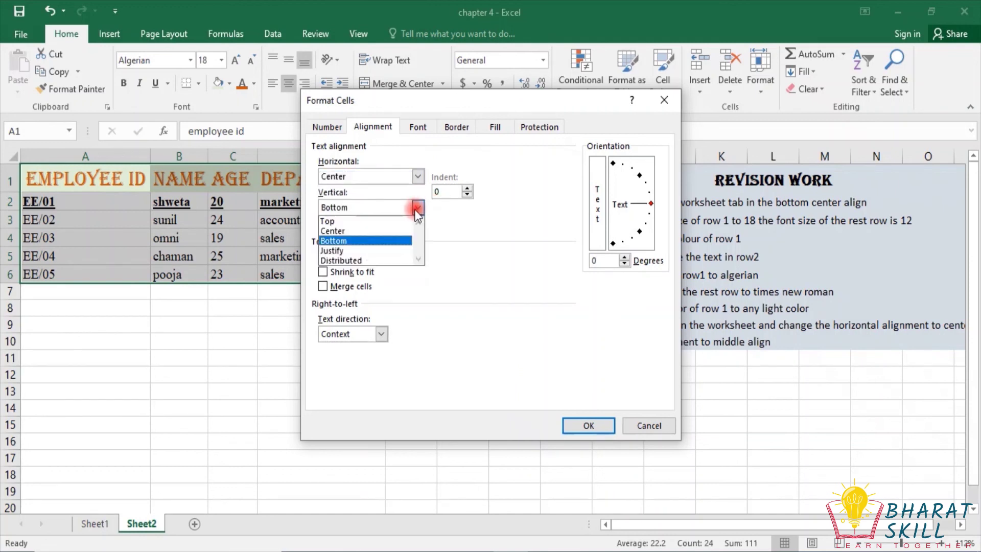
left_click(388, 231)
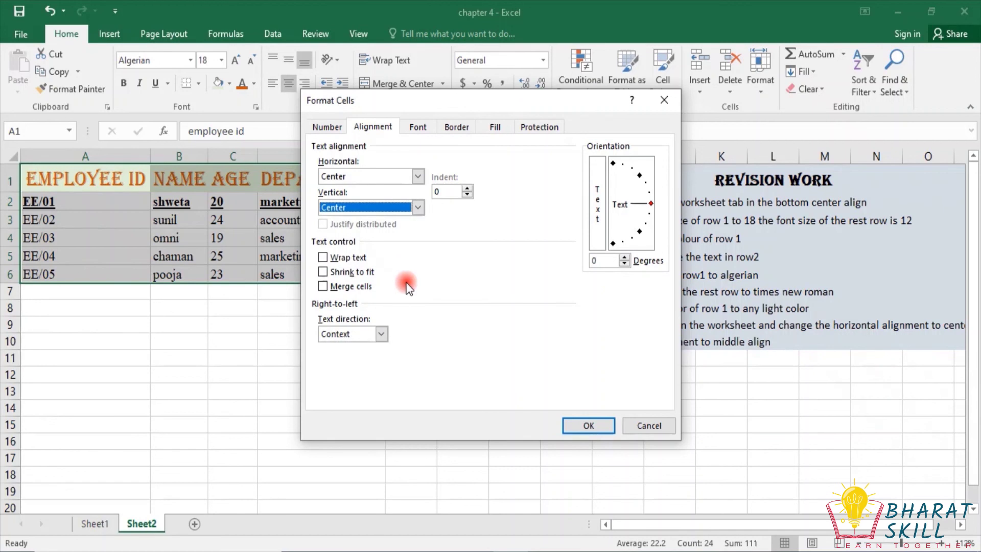
left_click(599, 427)
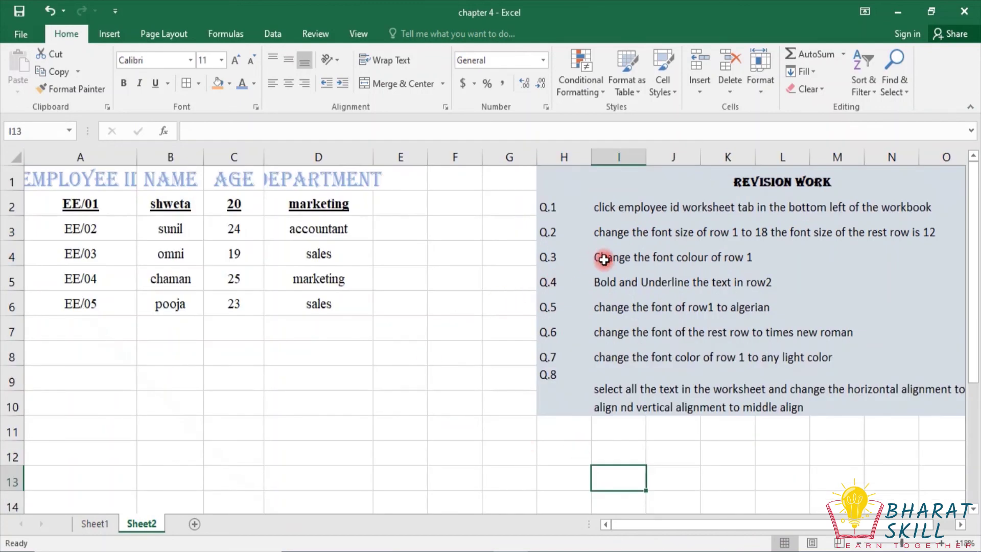
left_click(477, 300)
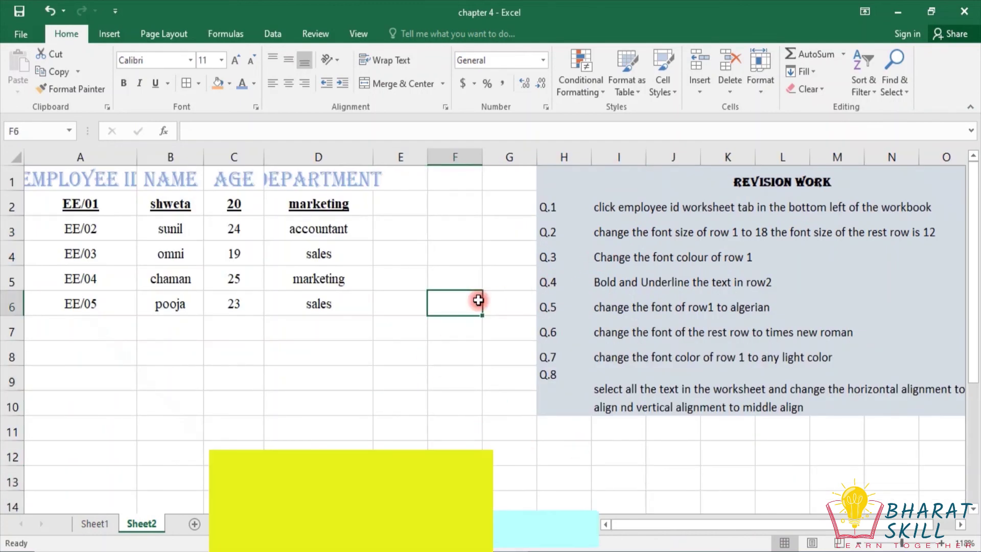